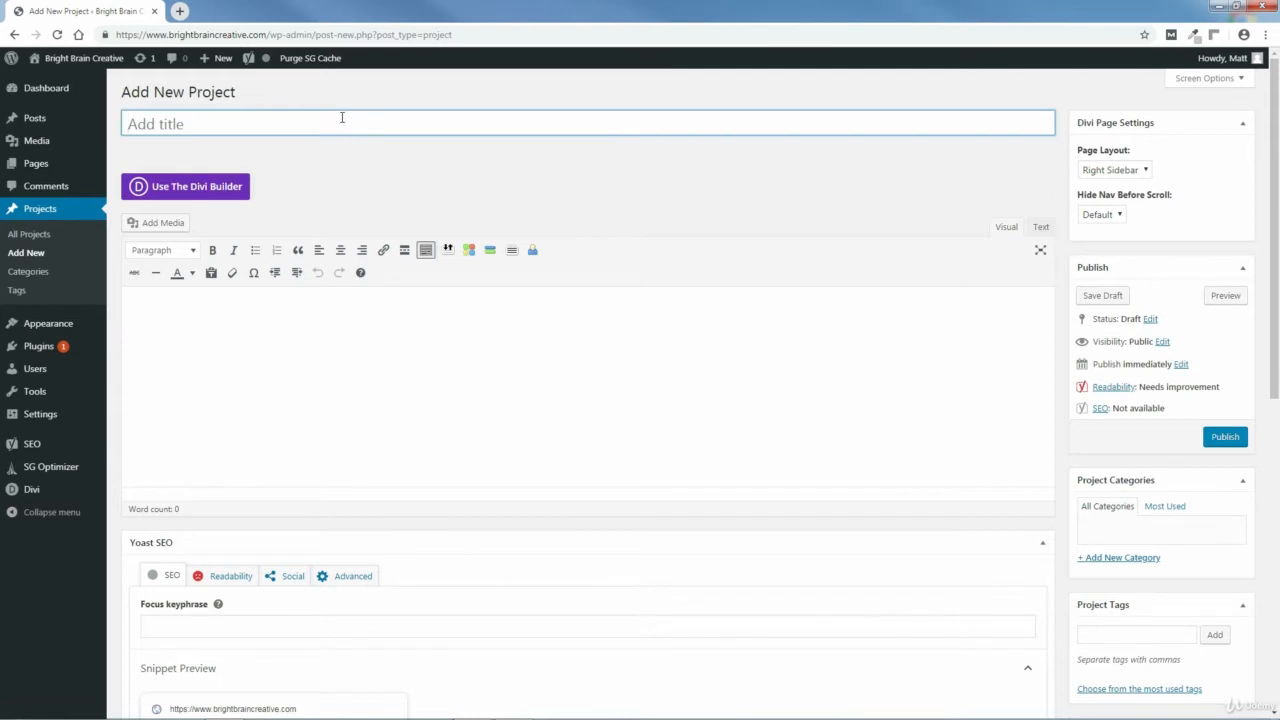
Title the new project Polygon Portraits and add a new project category named Graphic Design
type("Polygon Portraits")
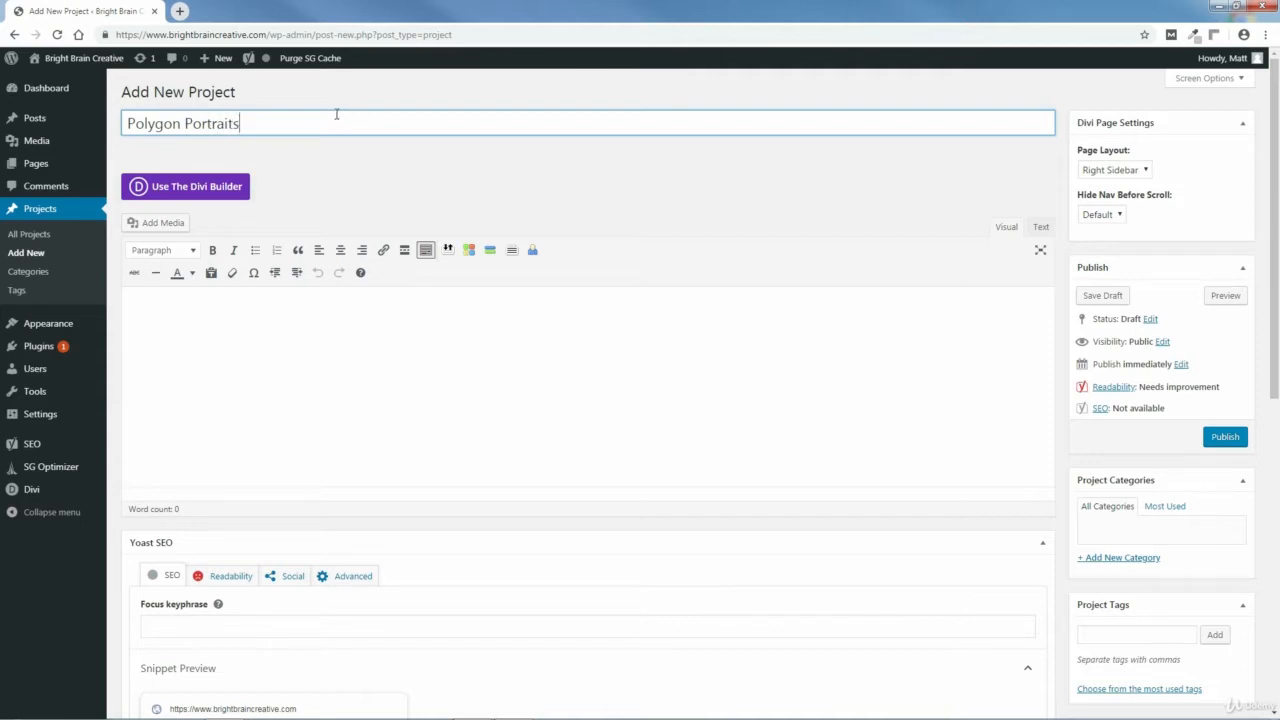
left_click_drag(1275, 241, 1277, 368)
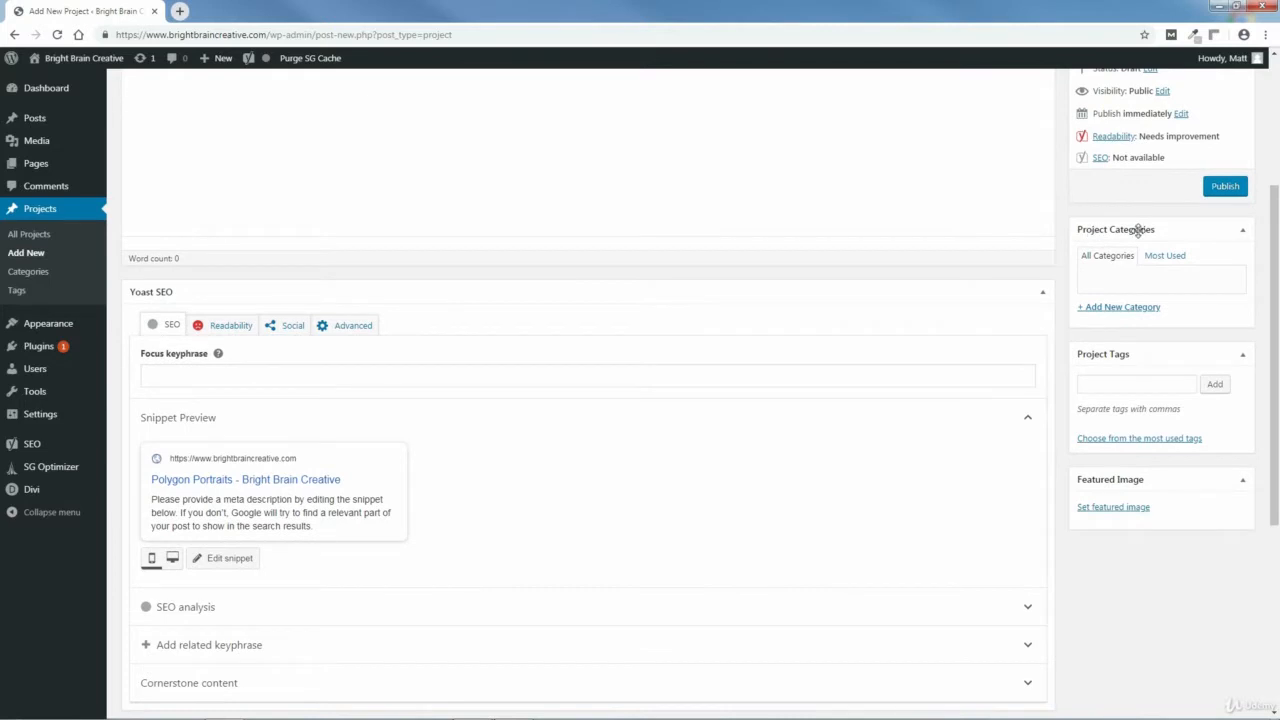
left_click(1121, 310)
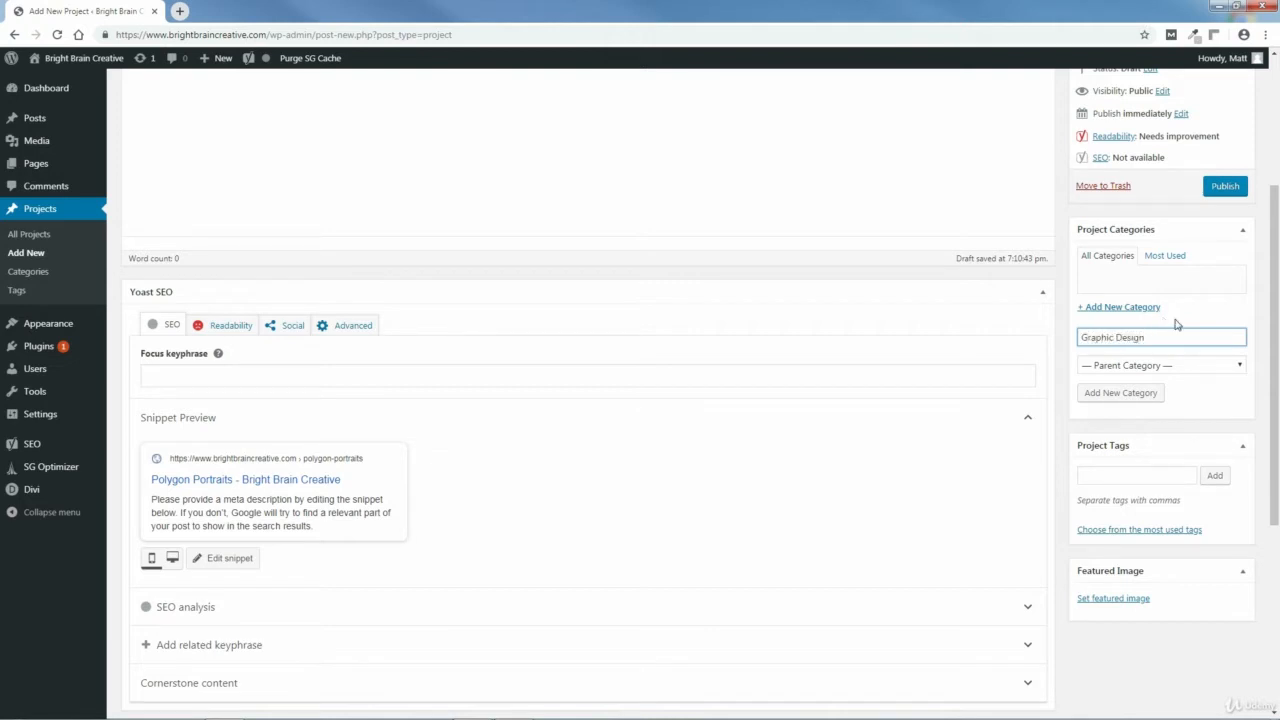
type("Graphic Design")
left_click(1121, 398)
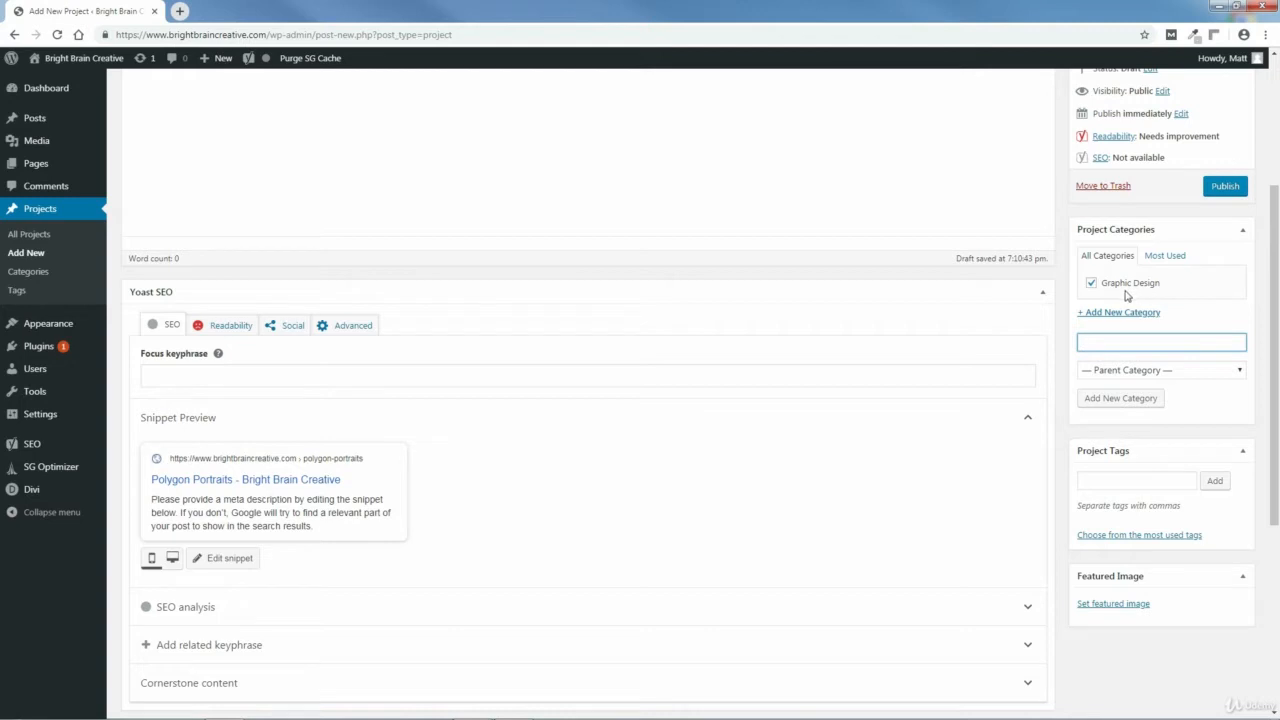
Start uploading a new file from the computer for the project's featured image
left_click_drag(1276, 455, 1277, 571)
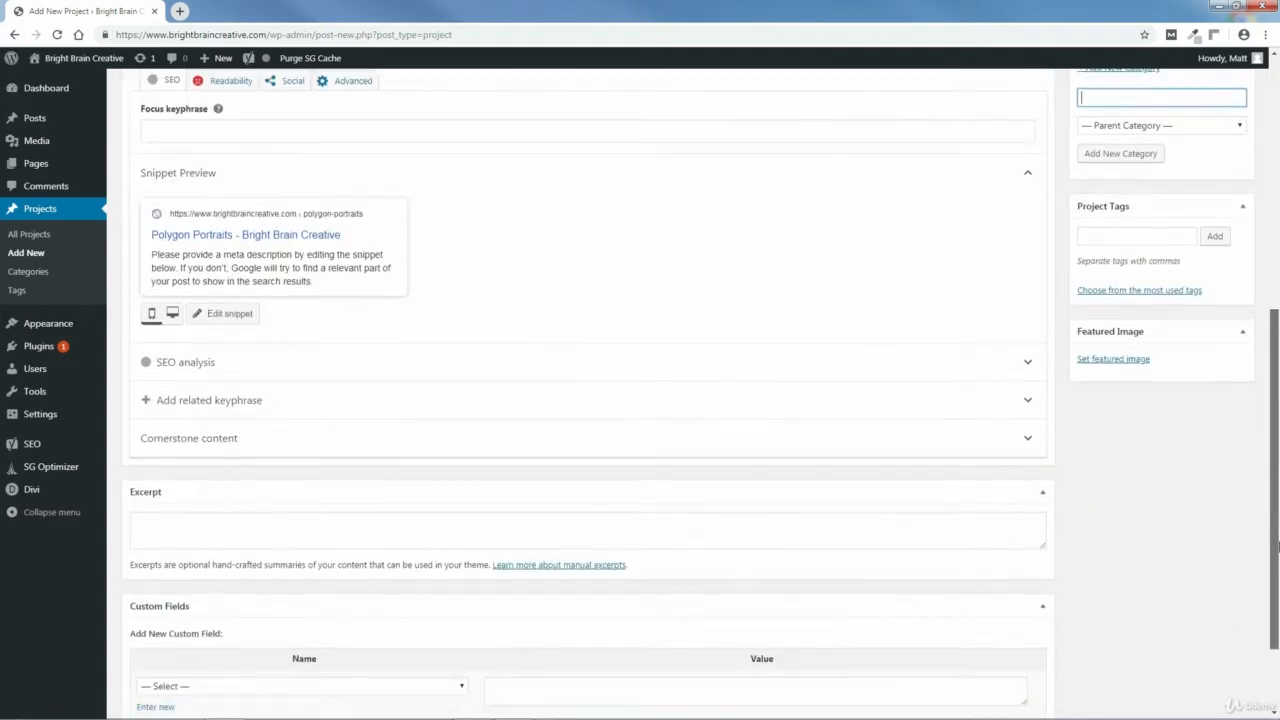
left_click(1112, 361)
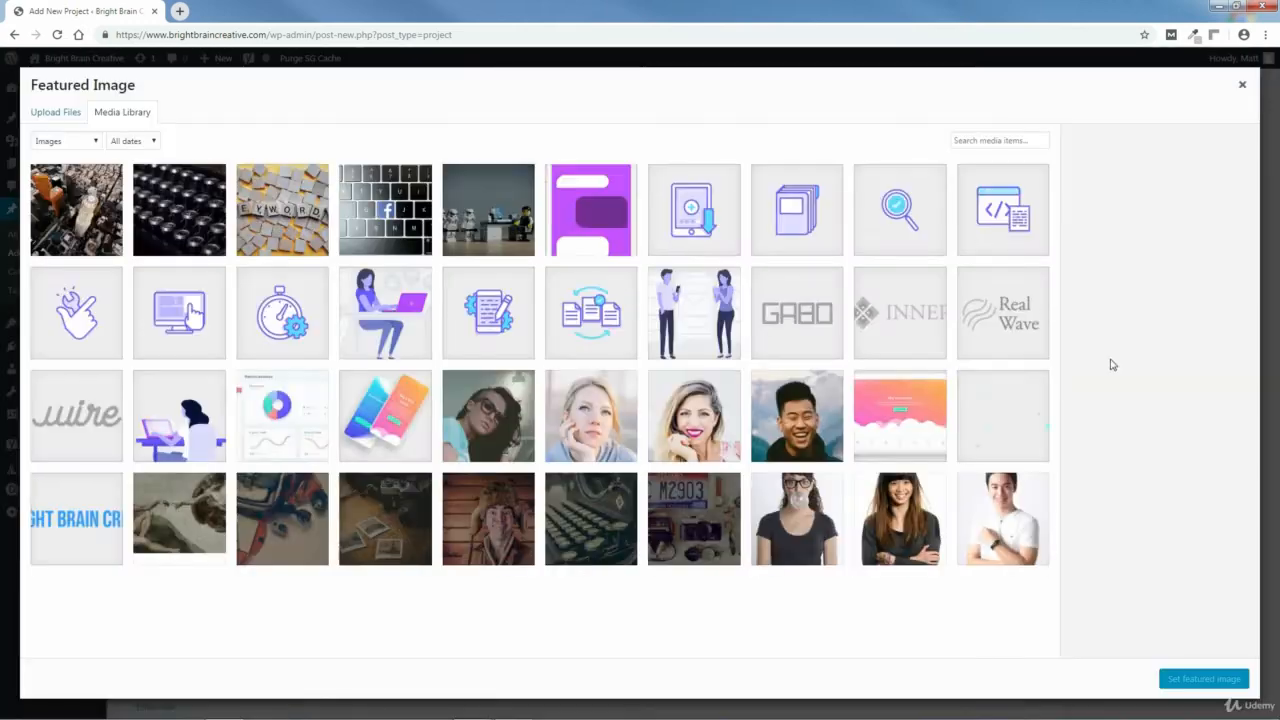
left_click(50, 118)
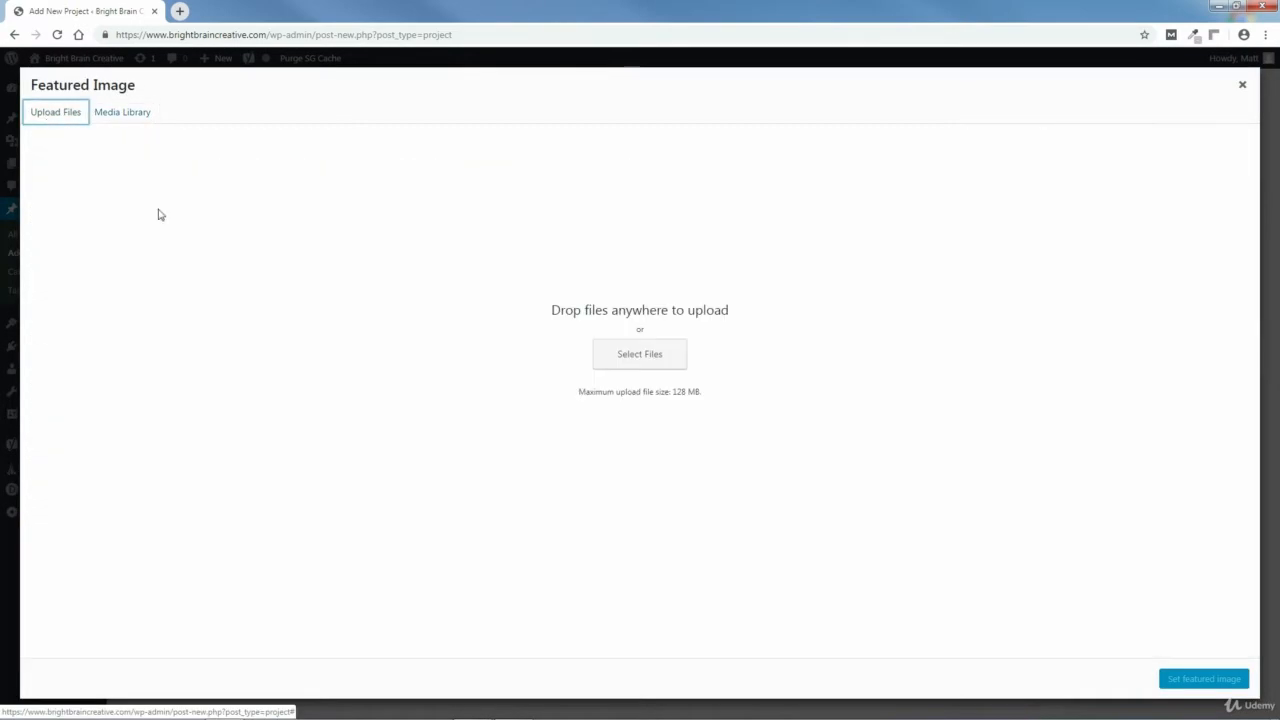
left_click(639, 355)
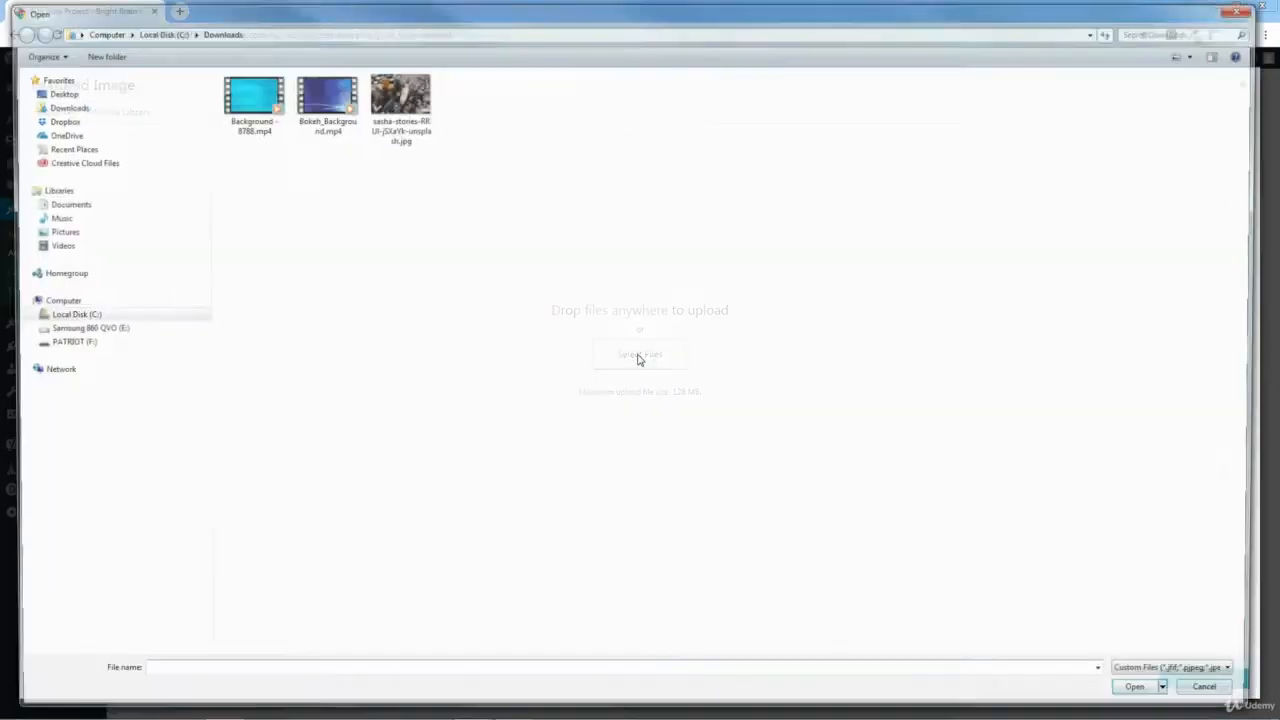
Browse the C: drive to the folder Bright Brain Creative Website > PAGES > PORTFOLIO PAGE > IMAGES > GRAPHIC DESIGN
left_click(62, 316)
double_click(248, 106)
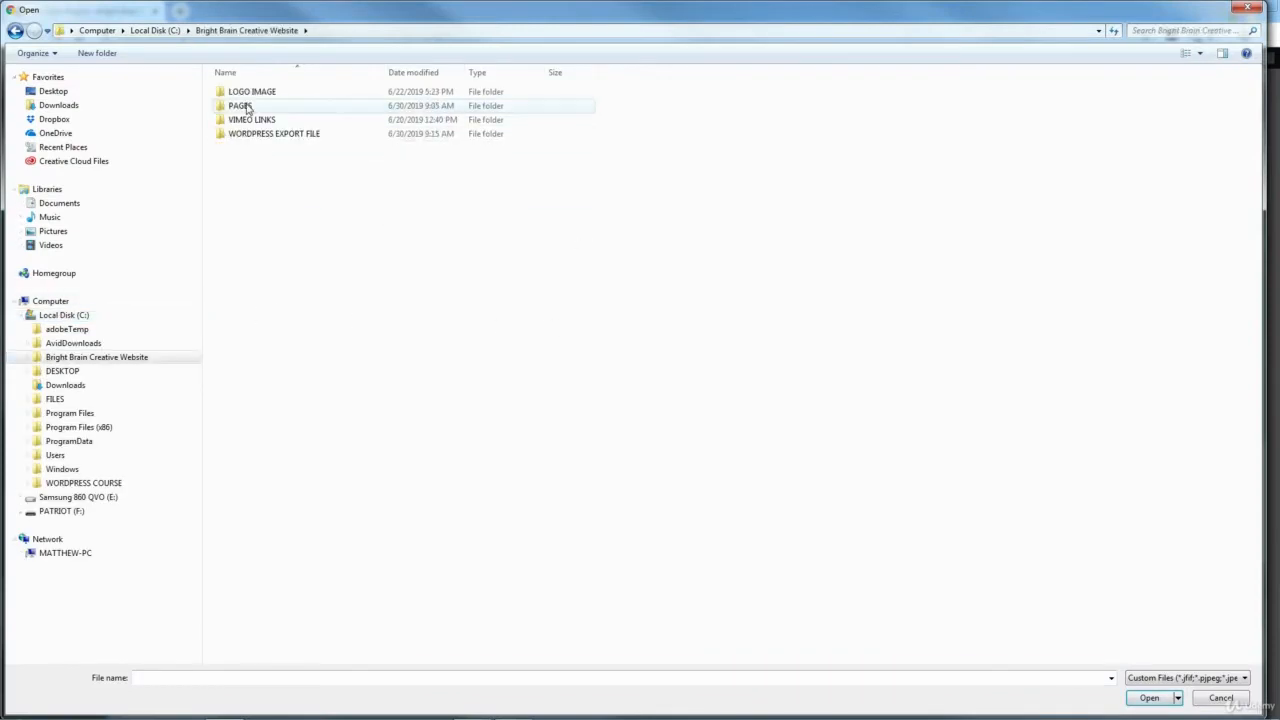
double_click(248, 106)
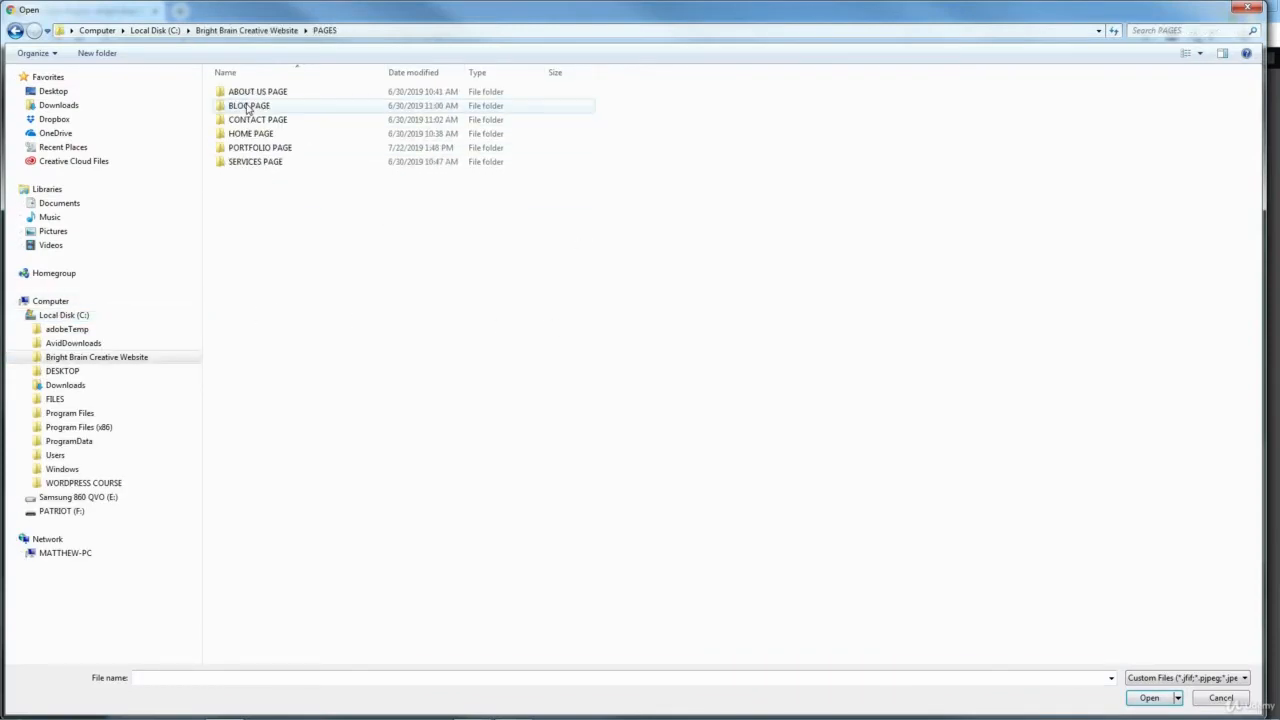
double_click(250, 148)
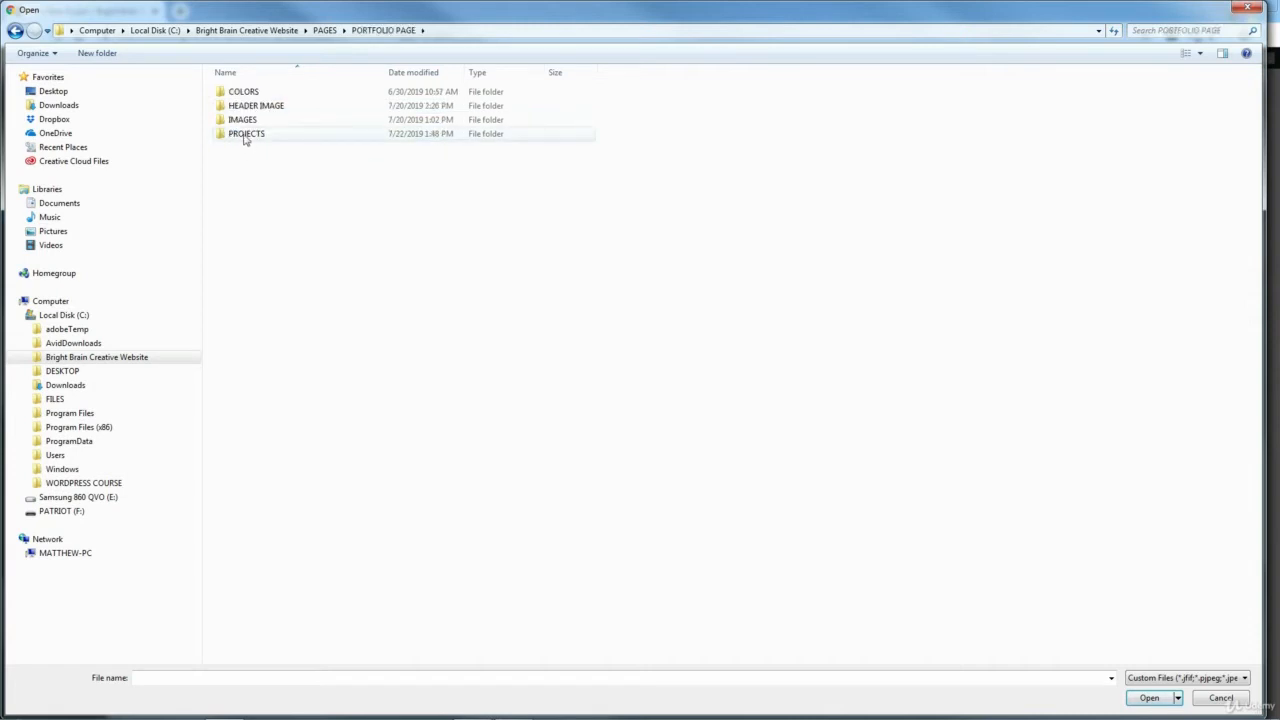
double_click(247, 134)
left_click(15, 31)
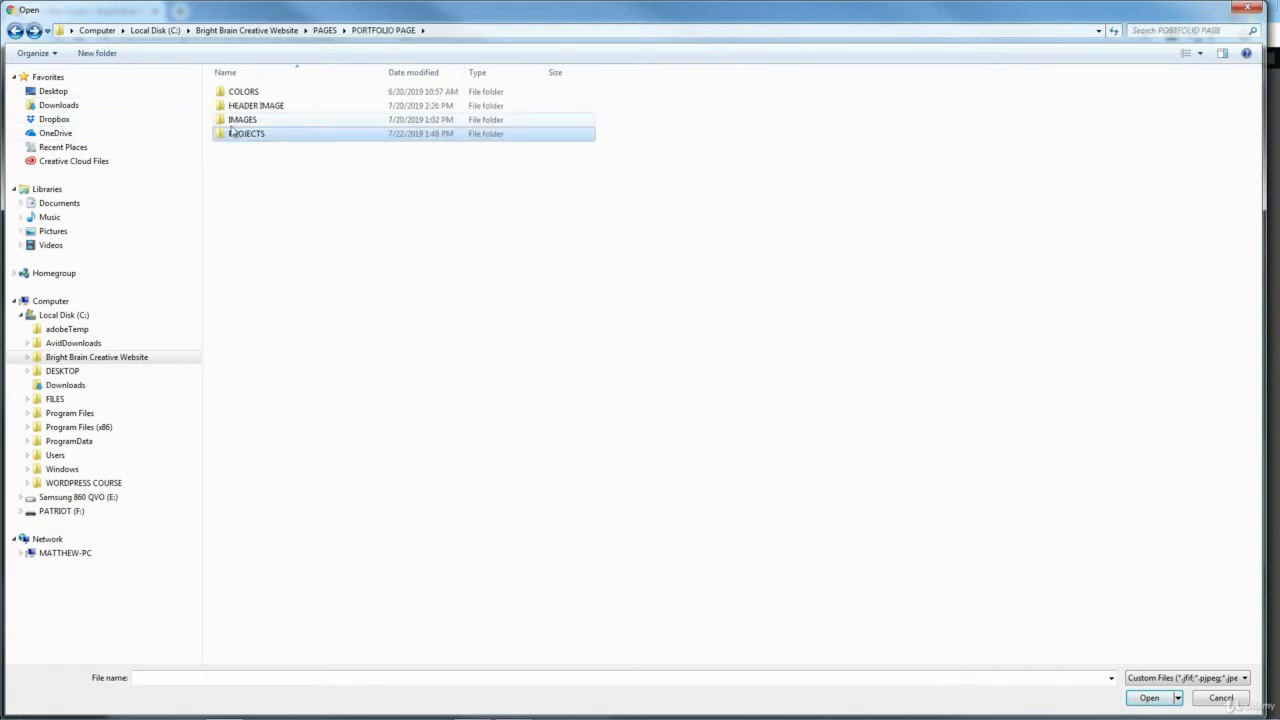
double_click(244, 121)
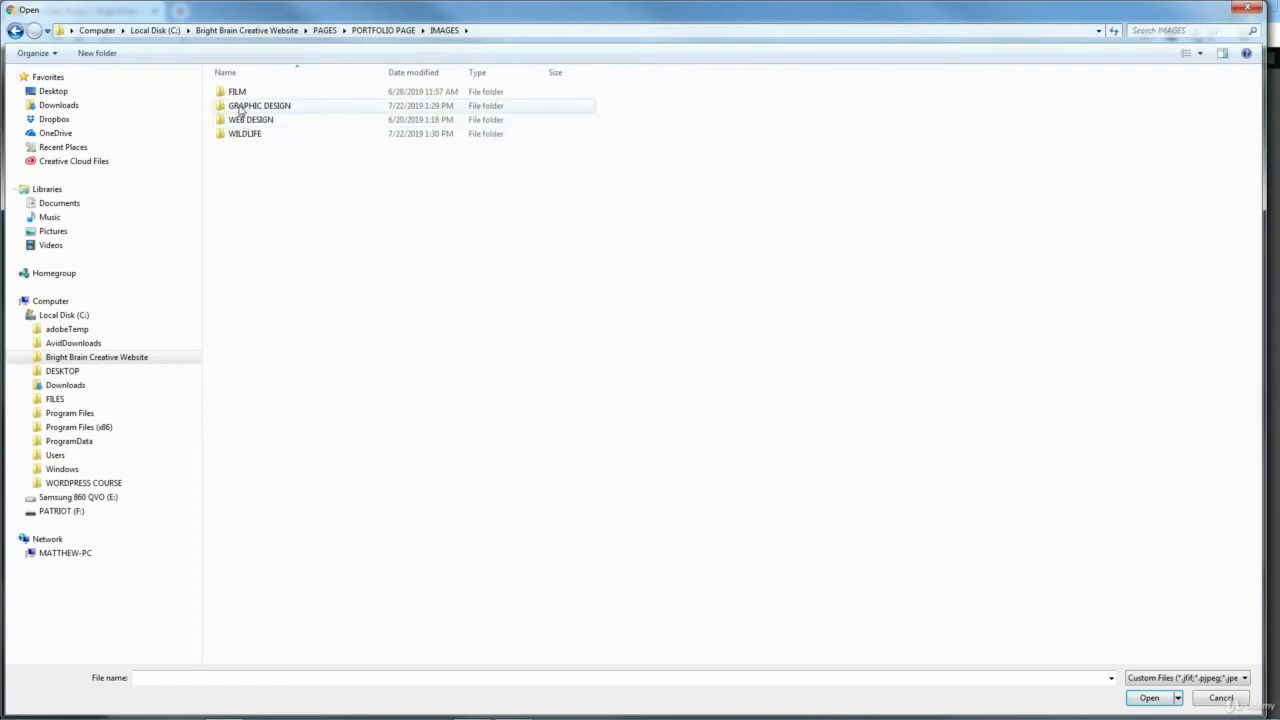
double_click(255, 106)
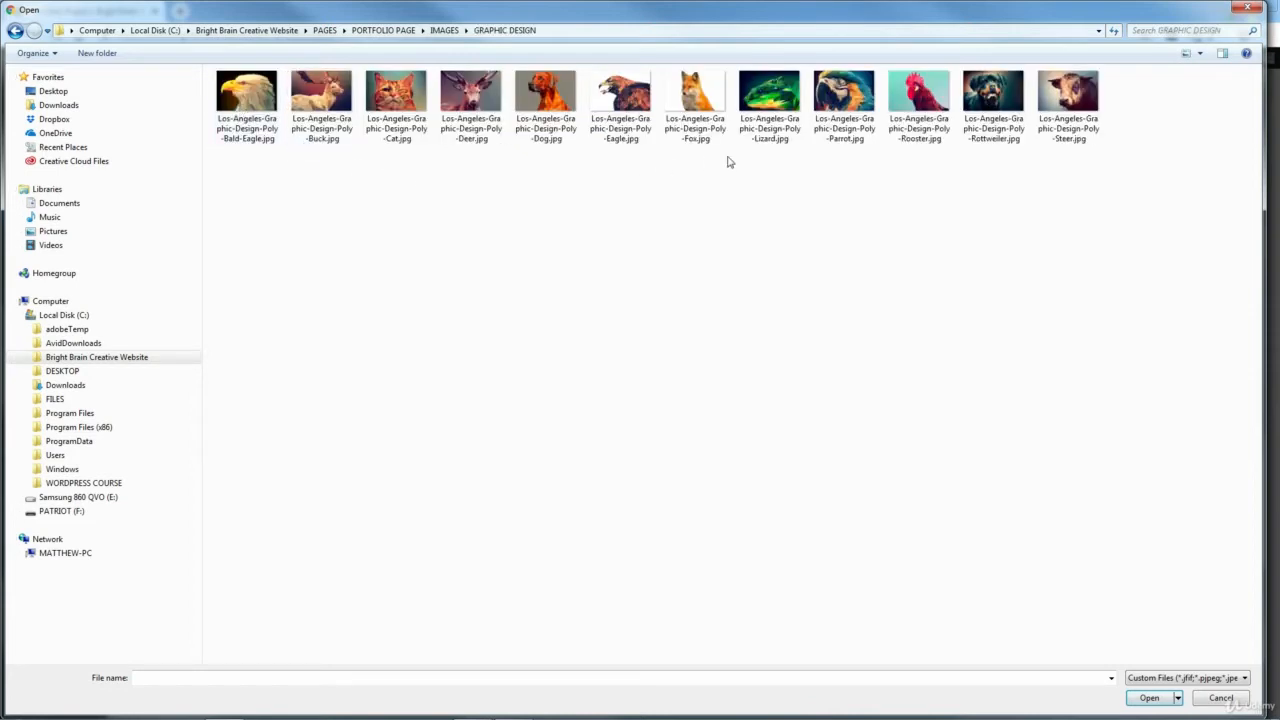
Upload Los-Angeles-Graphic-Design-Poly-Parrot.jpg and set it as the project's featured image
left_click(846, 95)
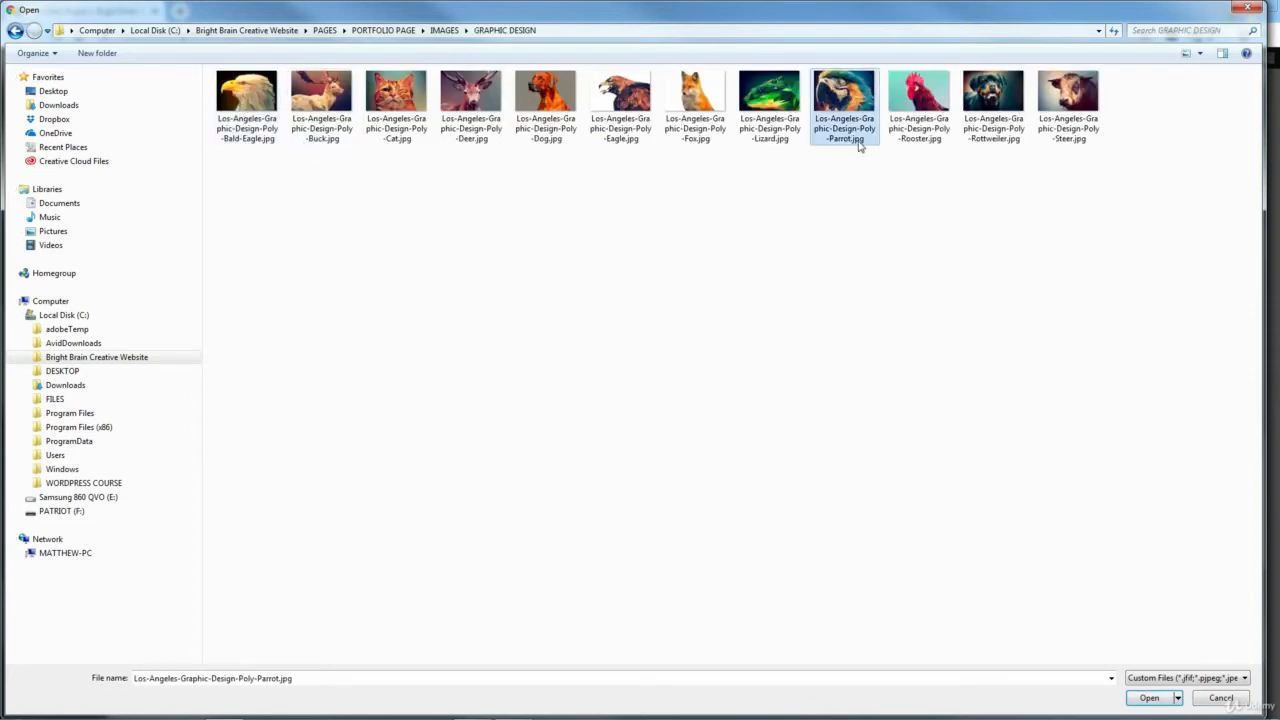
left_click(1148, 697)
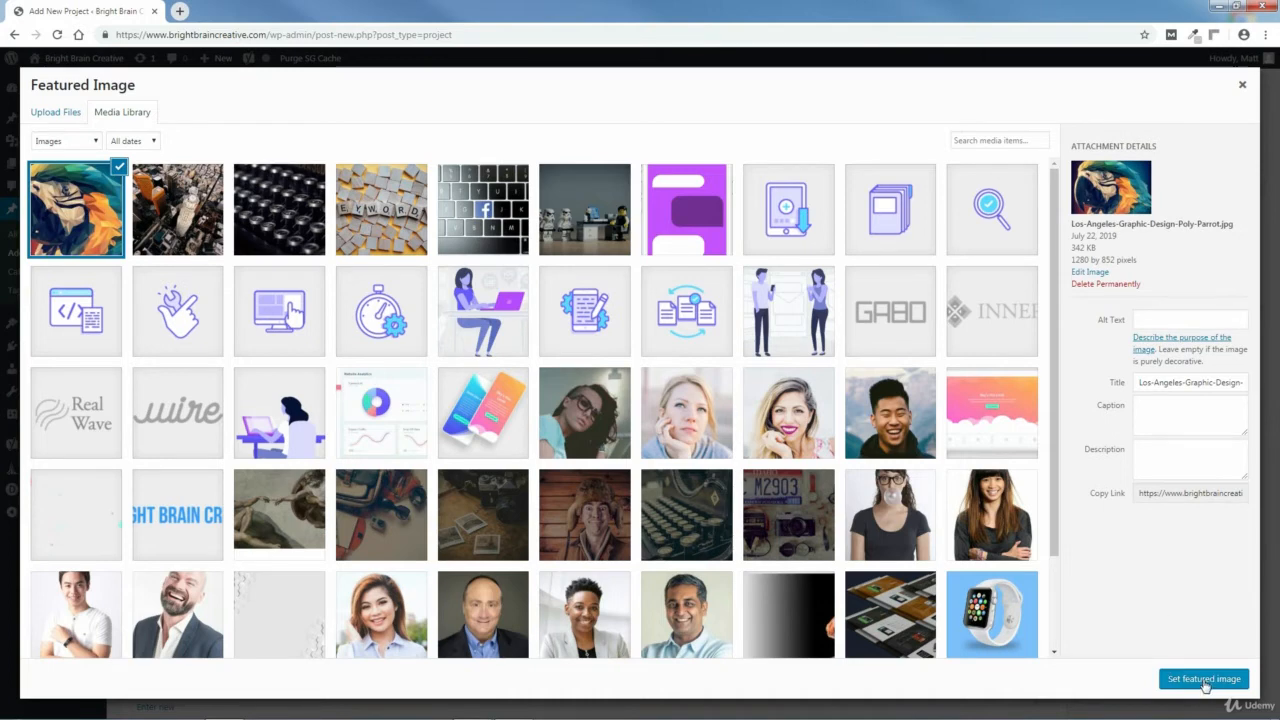
left_click(1204, 679)
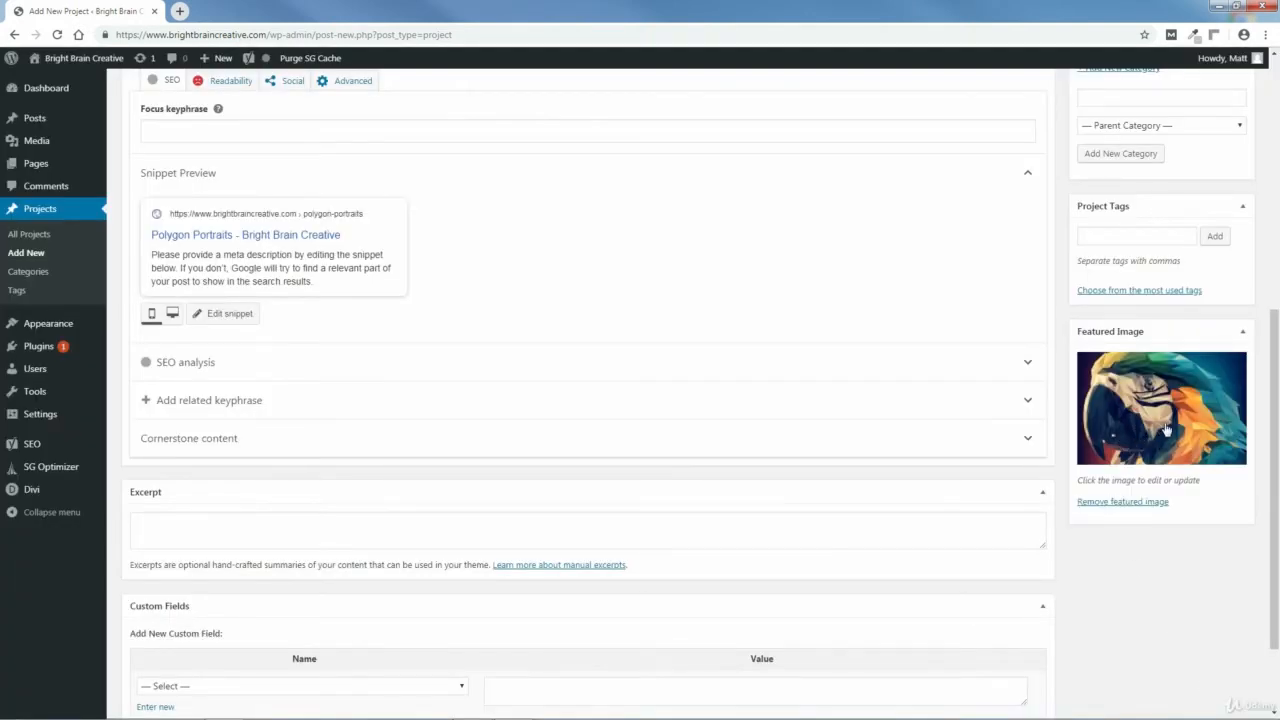
Switch the project to the Divi Builder and publish it
left_click_drag(1272, 457, 1277, 200)
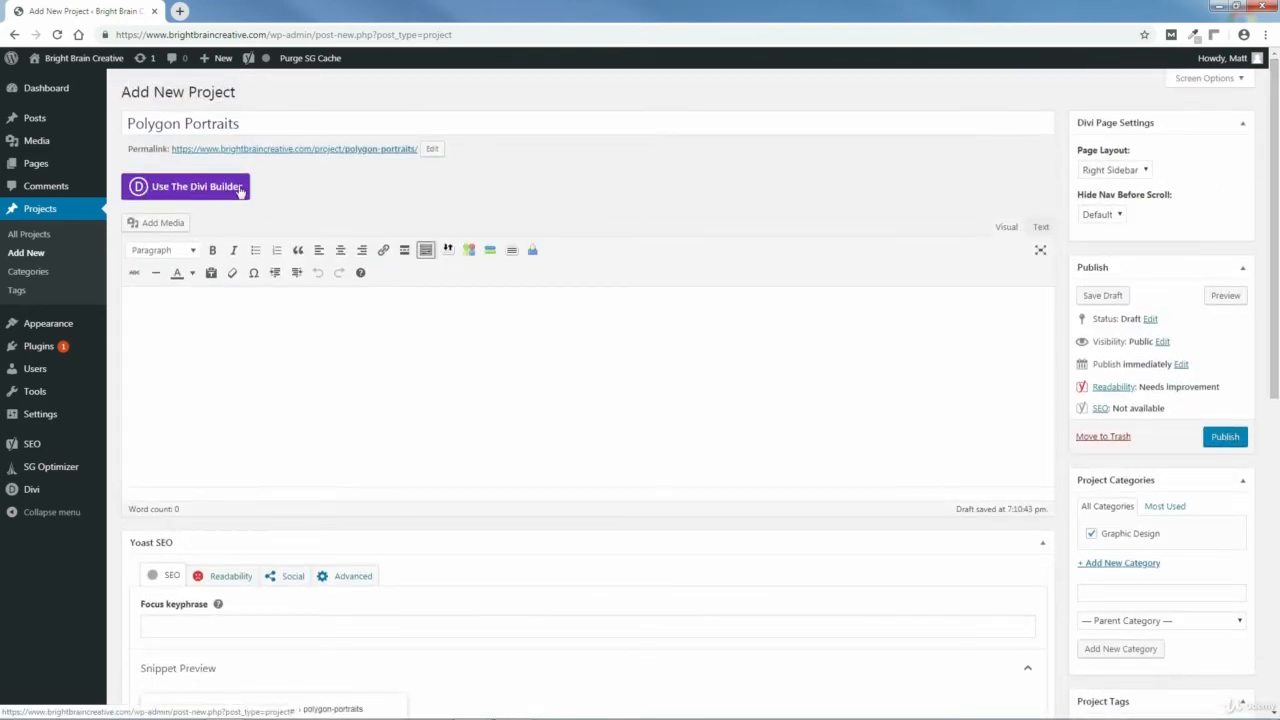
left_click(200, 187)
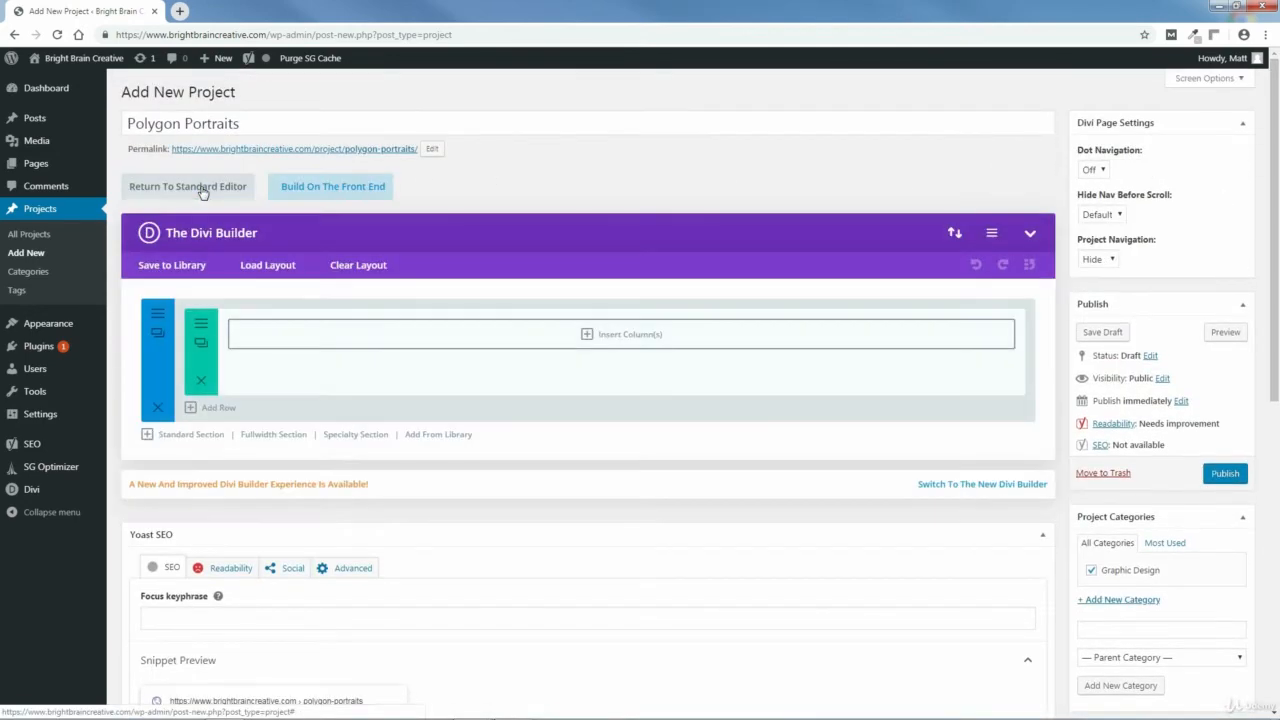
left_click_drag(1274, 245, 1274, 266)
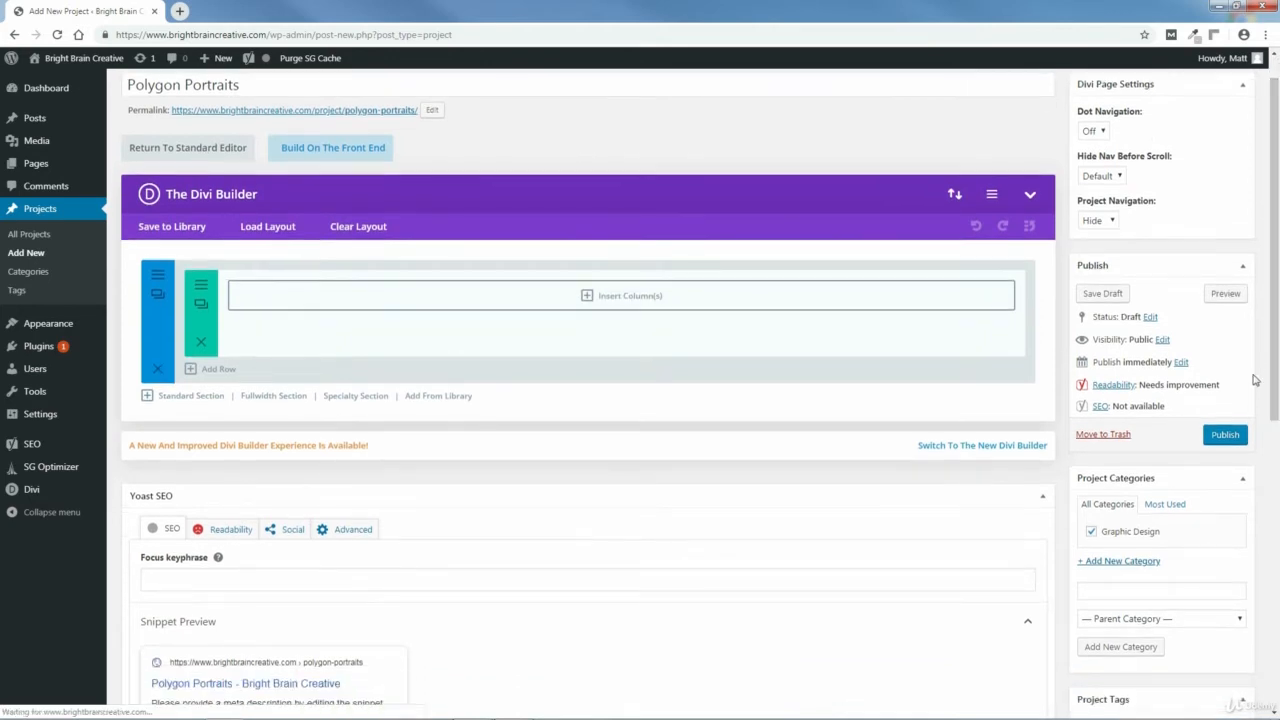
left_click(1225, 436)
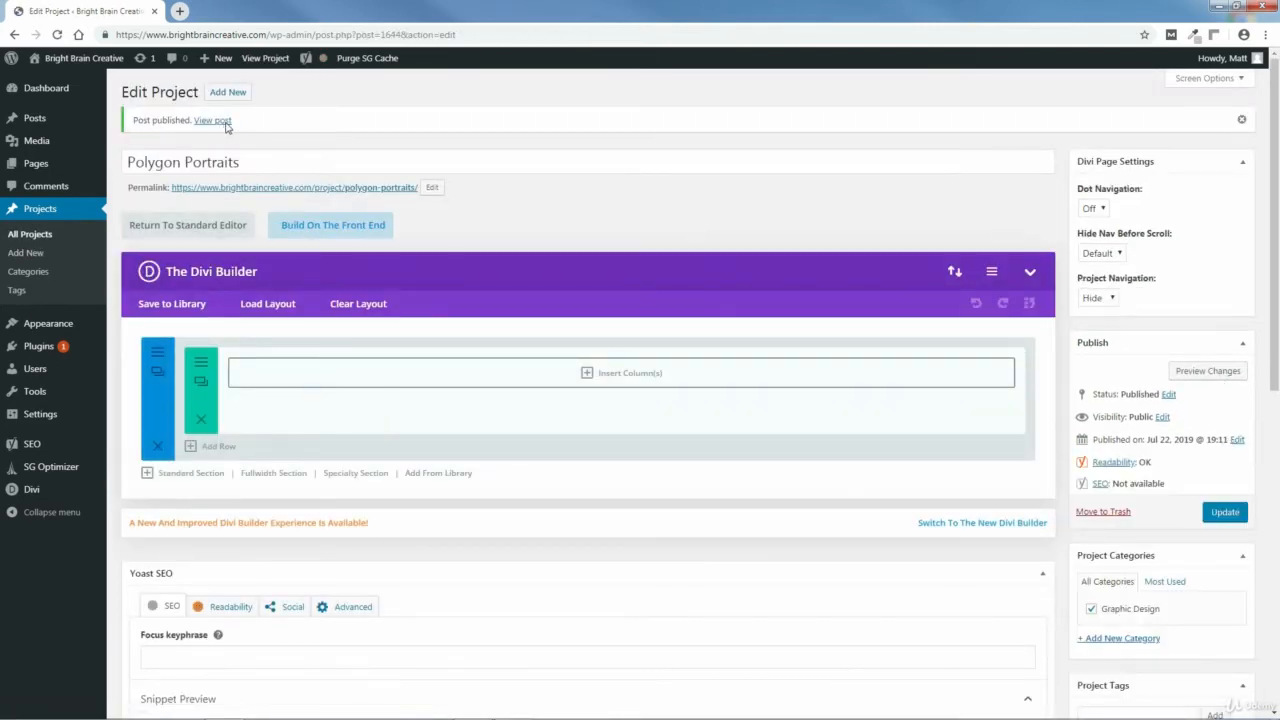
Open the project in the front-end builder, starting from scratch, and insert a single-column row
left_click(333, 226)
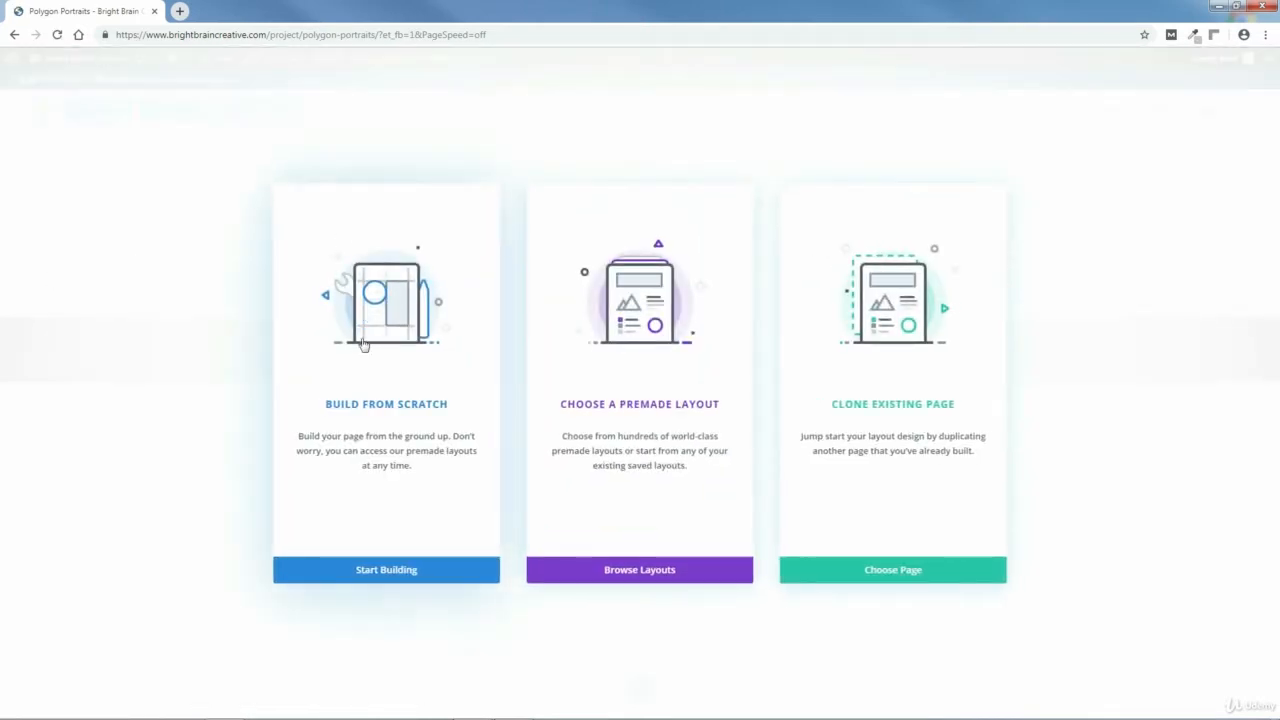
left_click(390, 580)
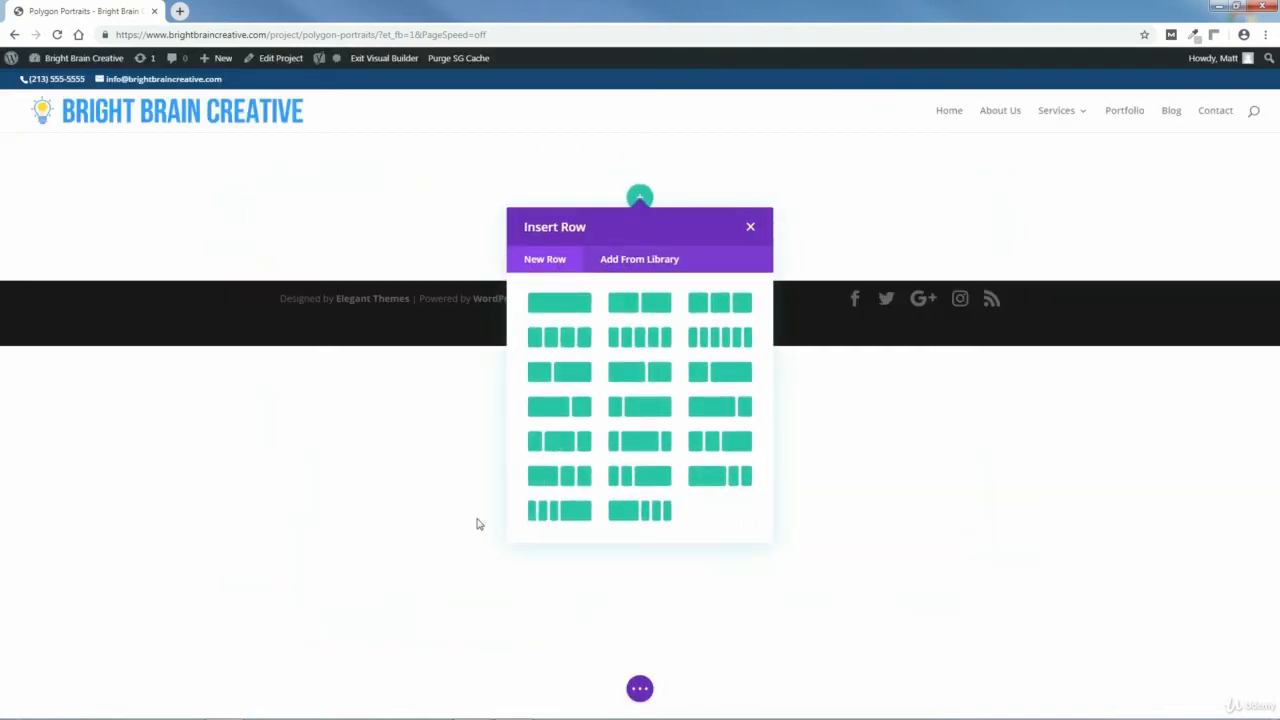
left_click(559, 306)
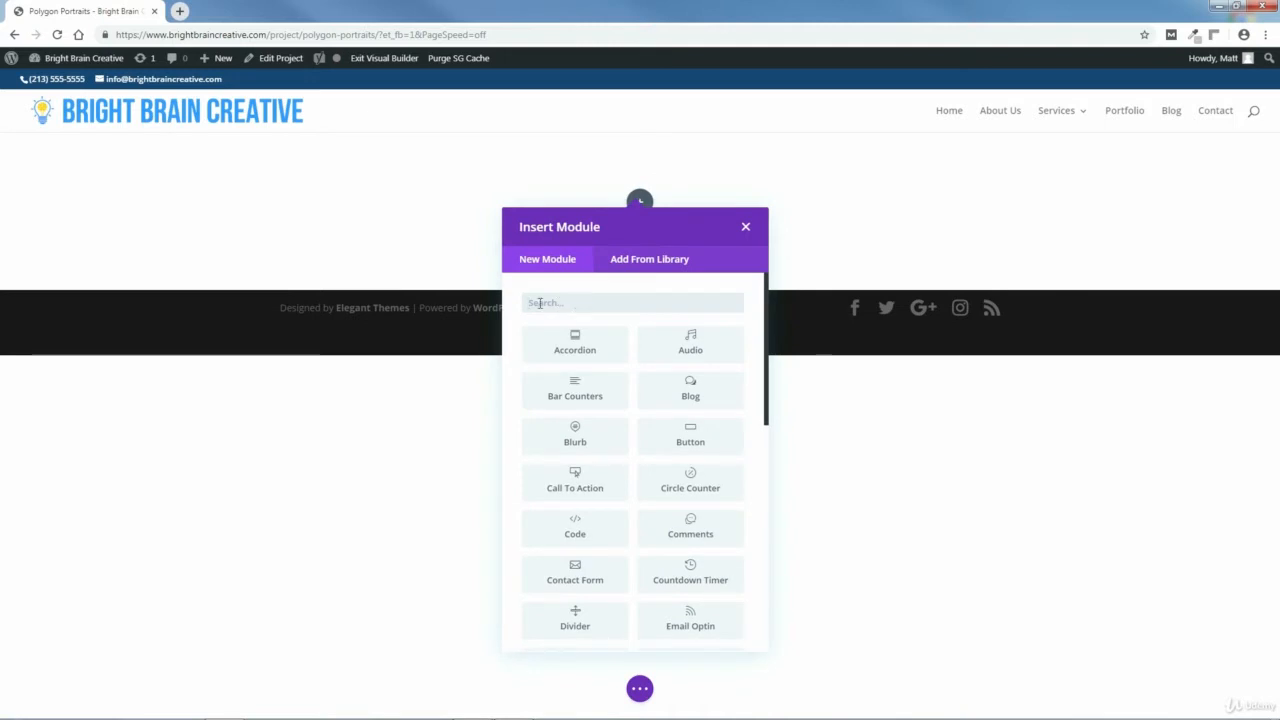
Add a Text module to the new row and save it with its default placeholder content
type("text")
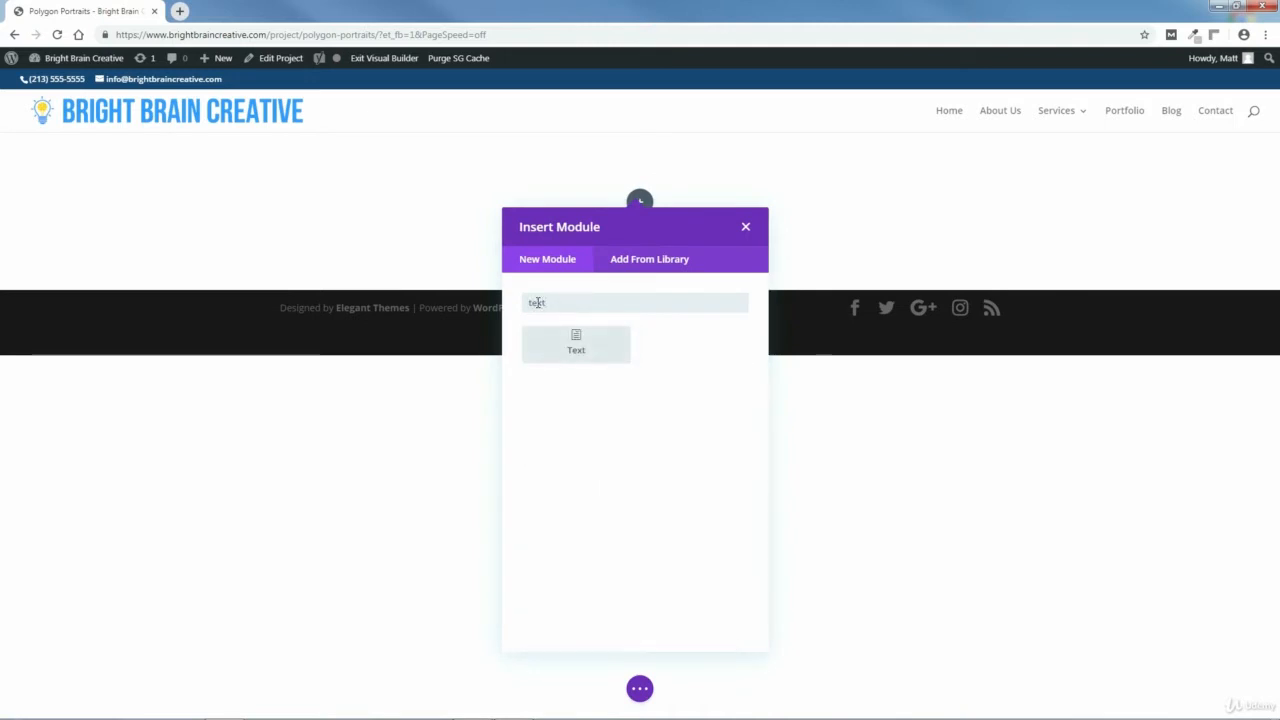
left_click(577, 352)
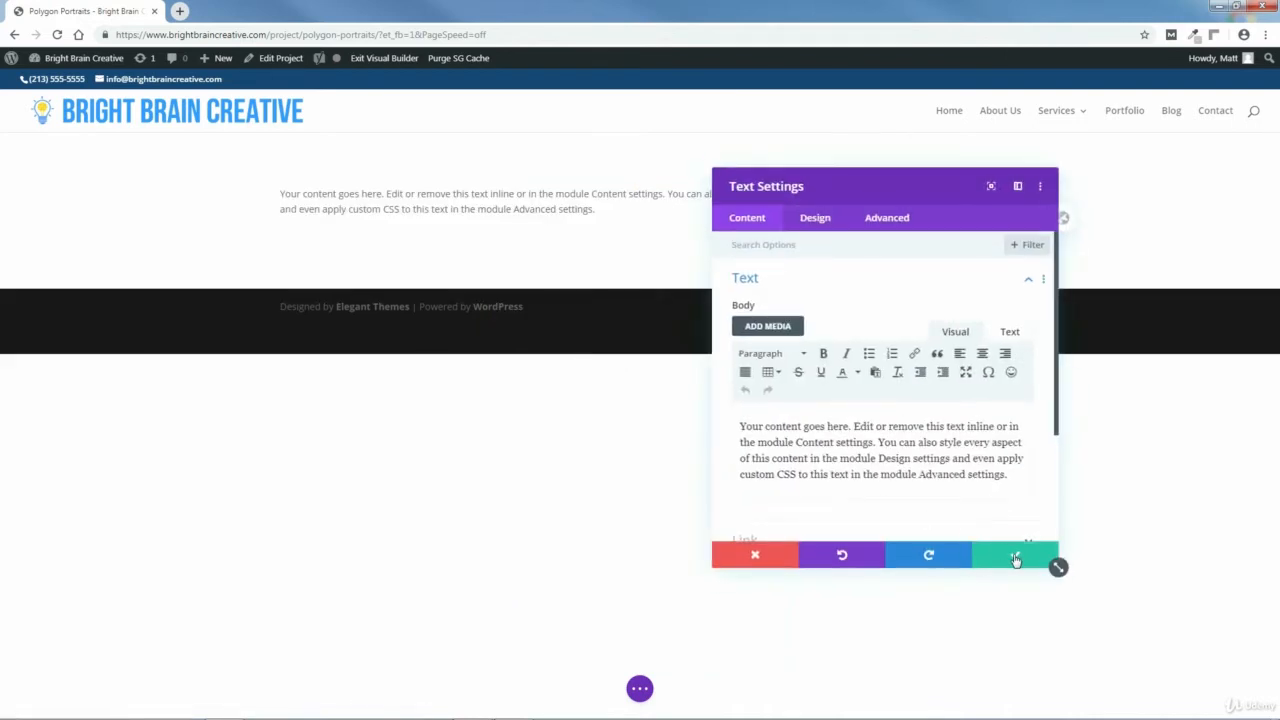
left_click(1015, 558)
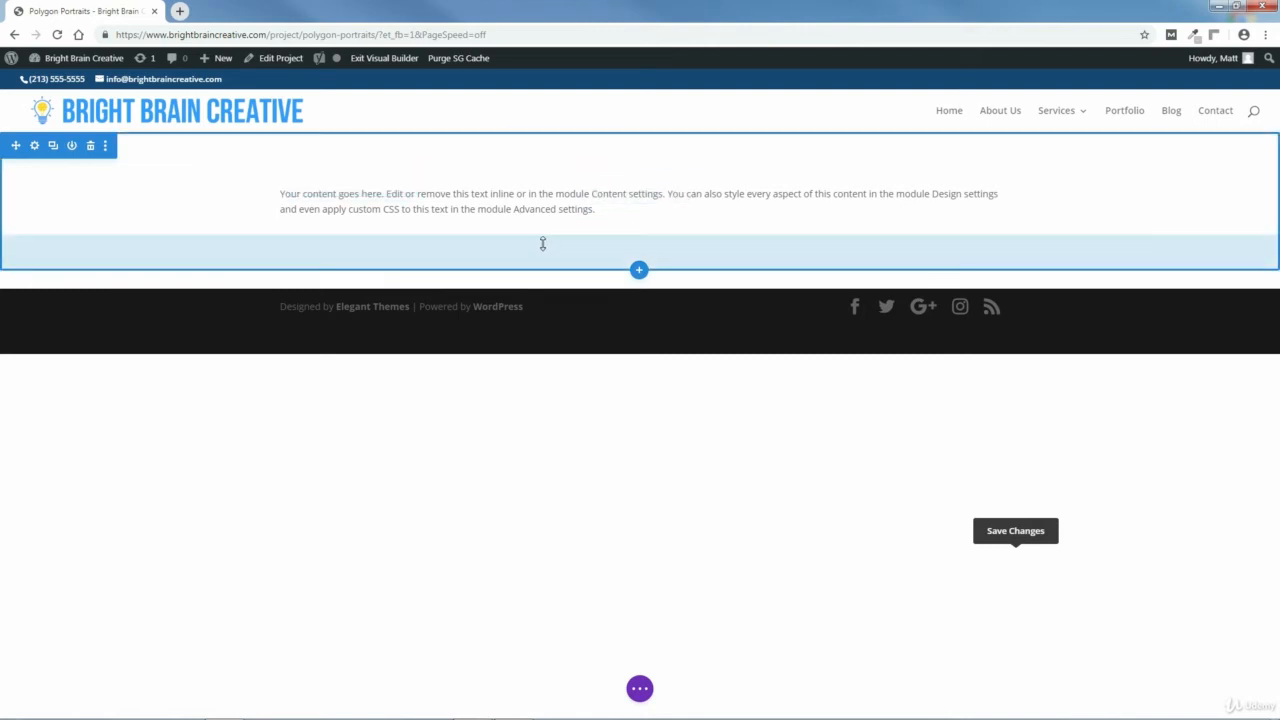
Add a background gradient to the section that holds the text module
left_click(33, 146)
left_click_drag(866, 186, 706, 146)
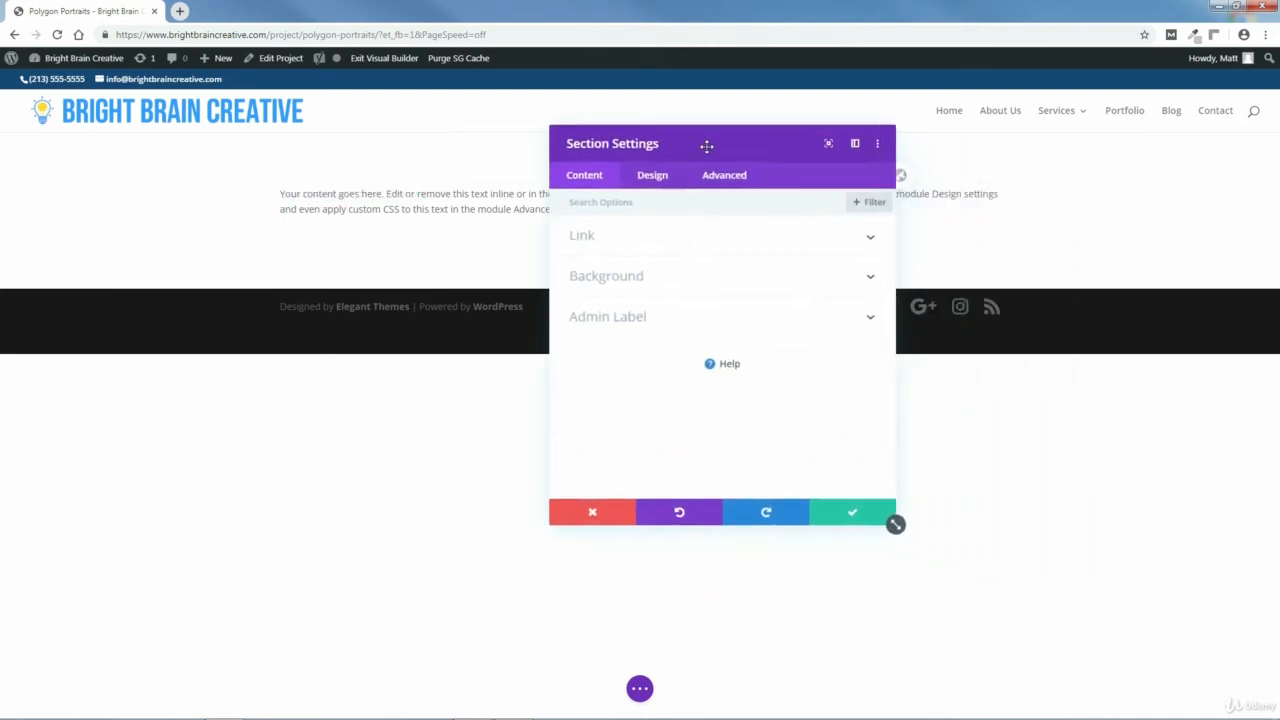
left_click(617, 277)
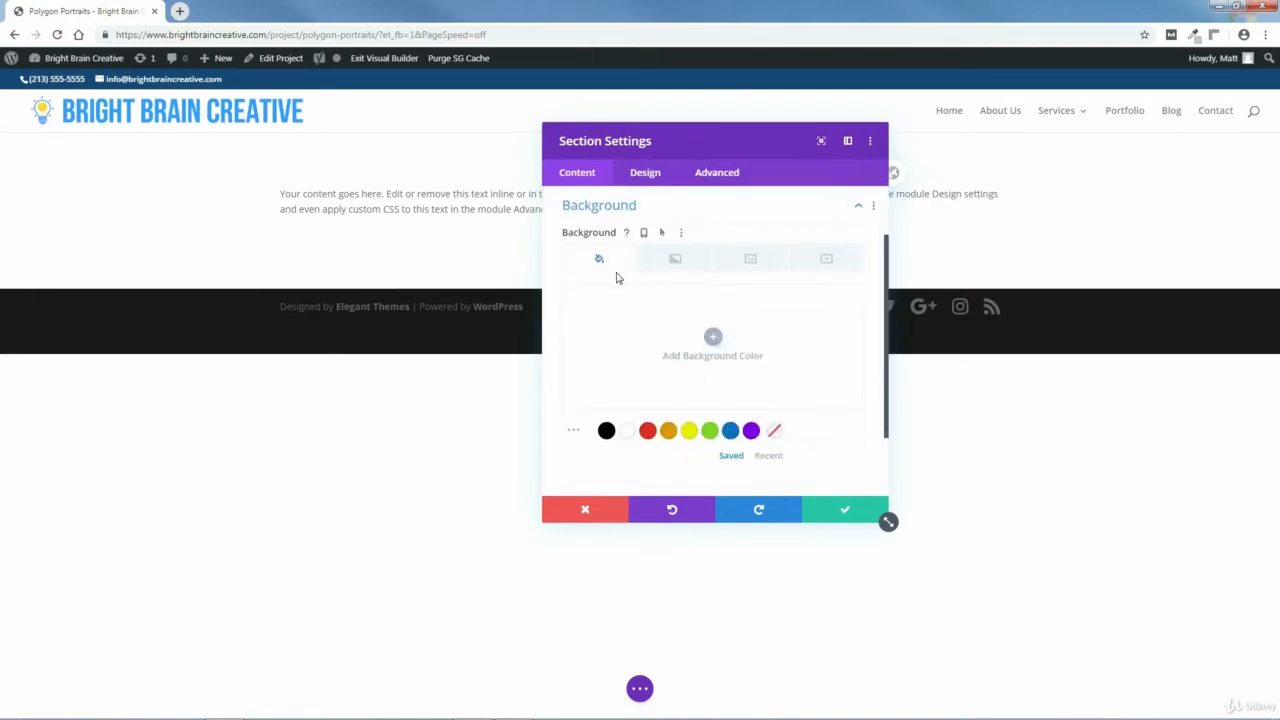
left_click(676, 262)
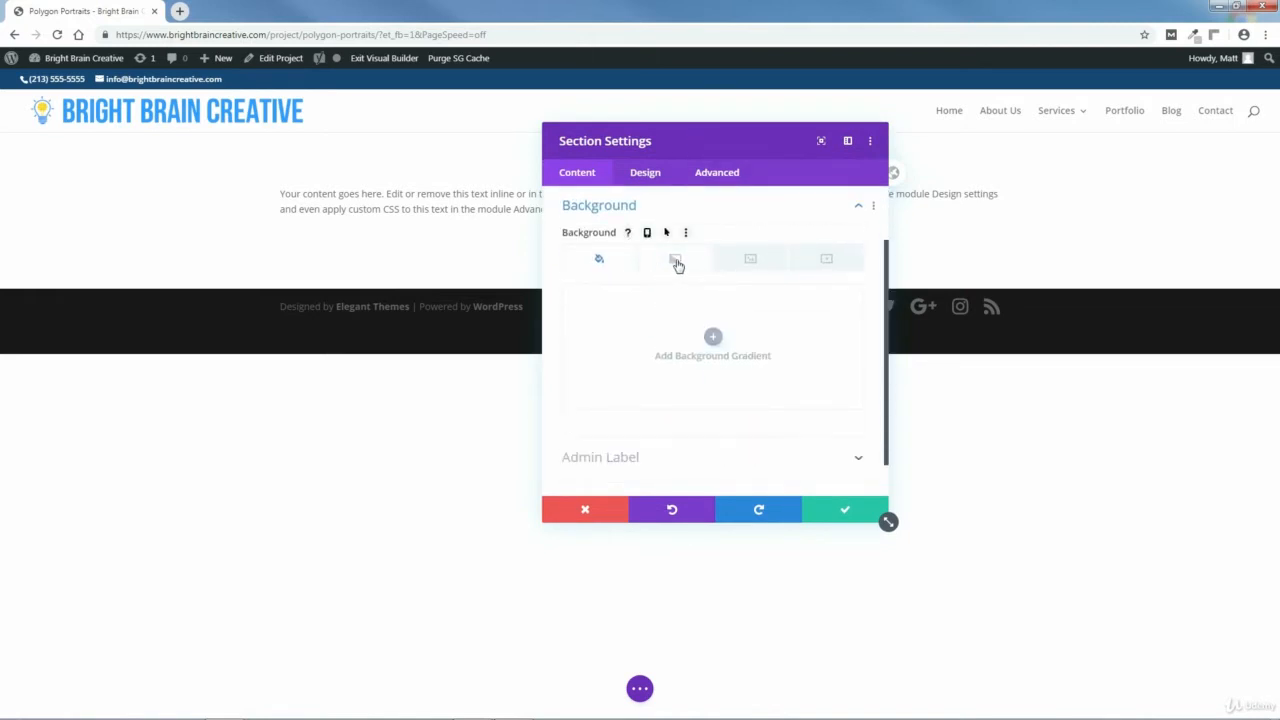
left_click(713, 337)
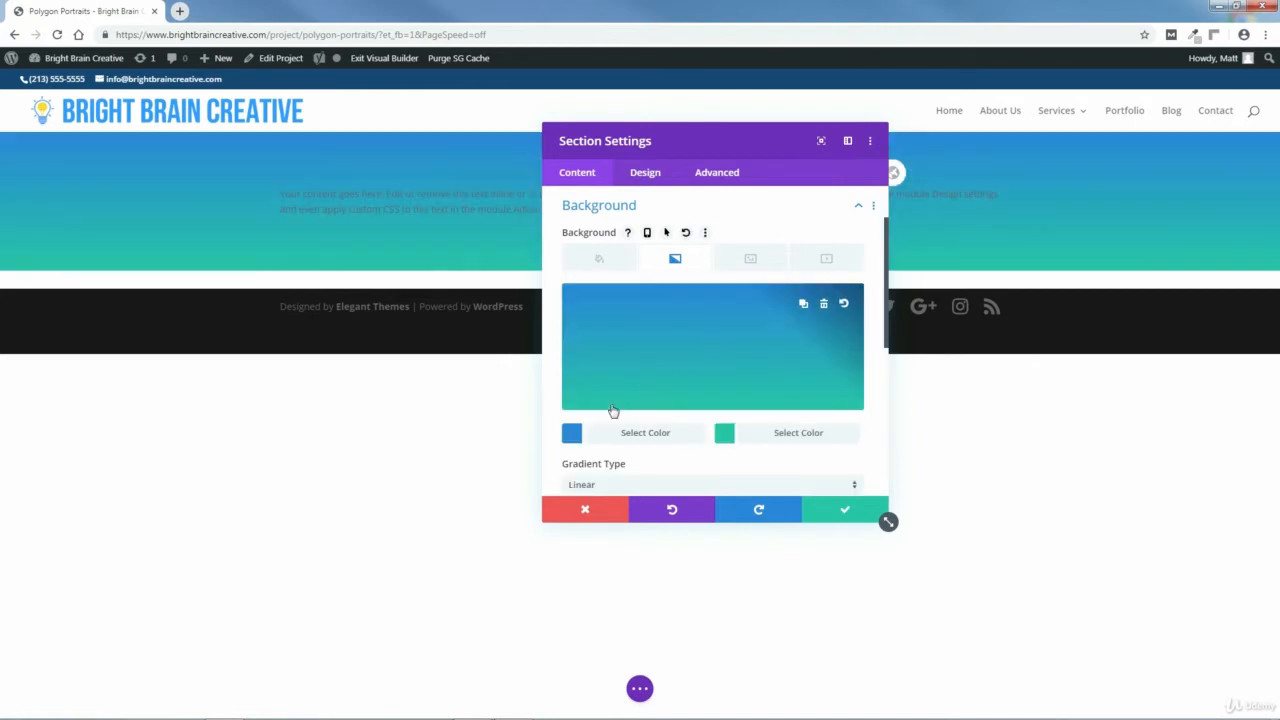
In Windows Explorer, open the Project Header Background Color Gradient text file from the portfolio page's PROJECTS > COLORS folder on drive C
left_click(572, 433)
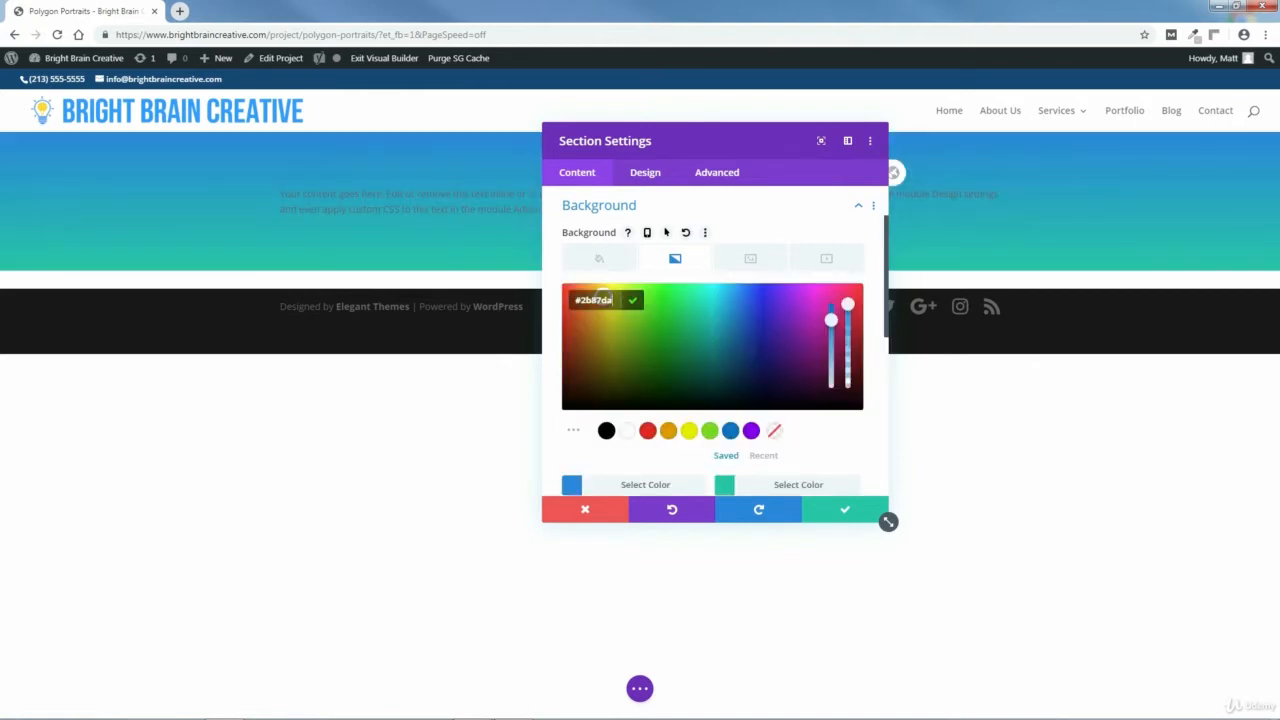
mouse_move(226, 711)
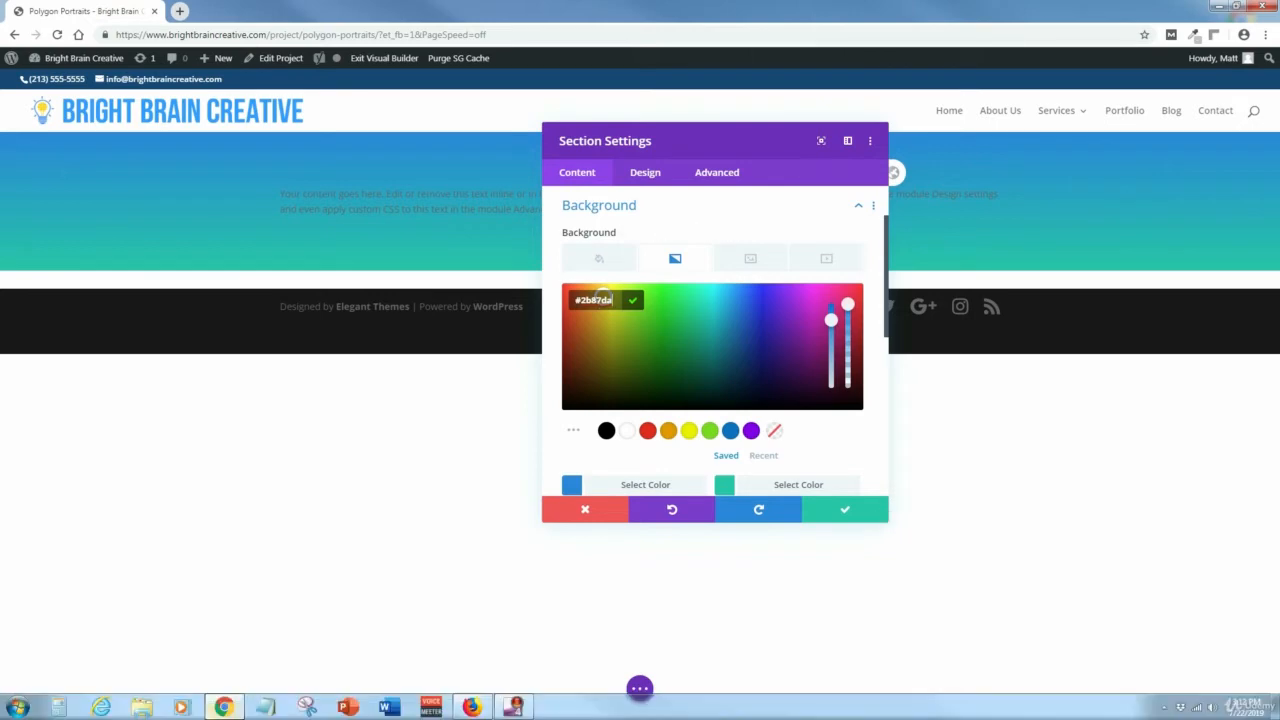
left_click(142, 707)
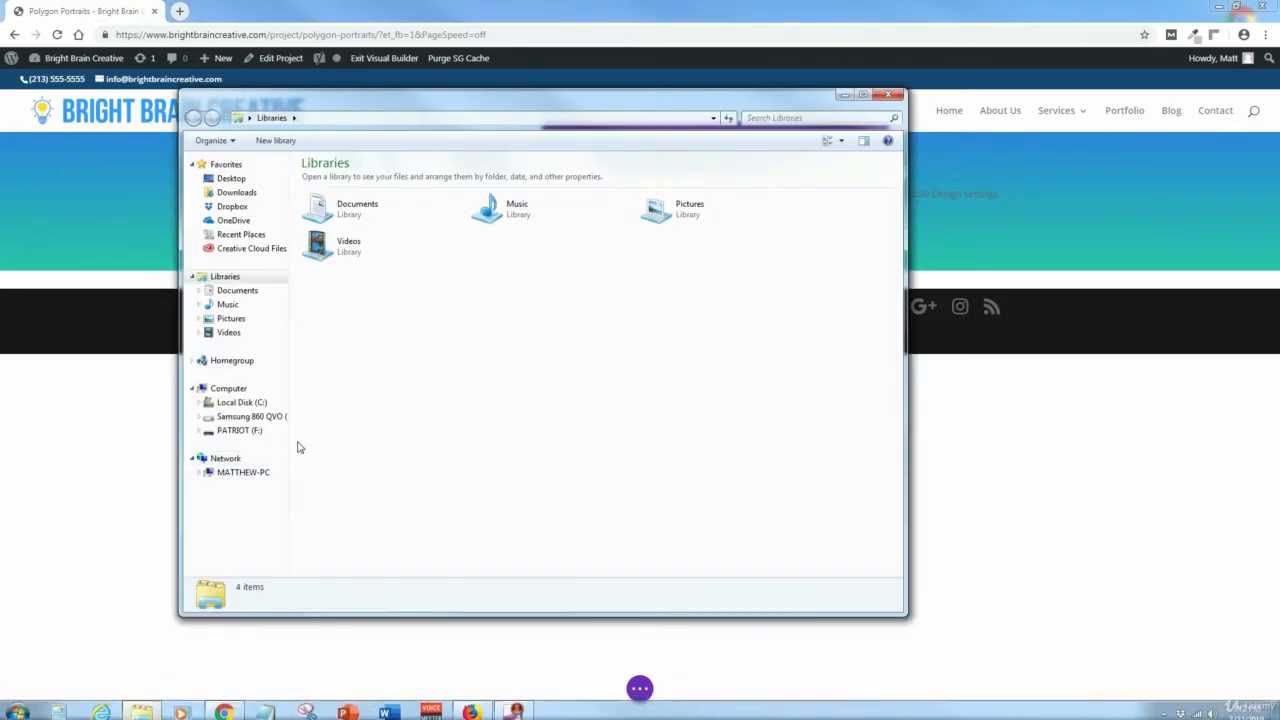
left_click(257, 405)
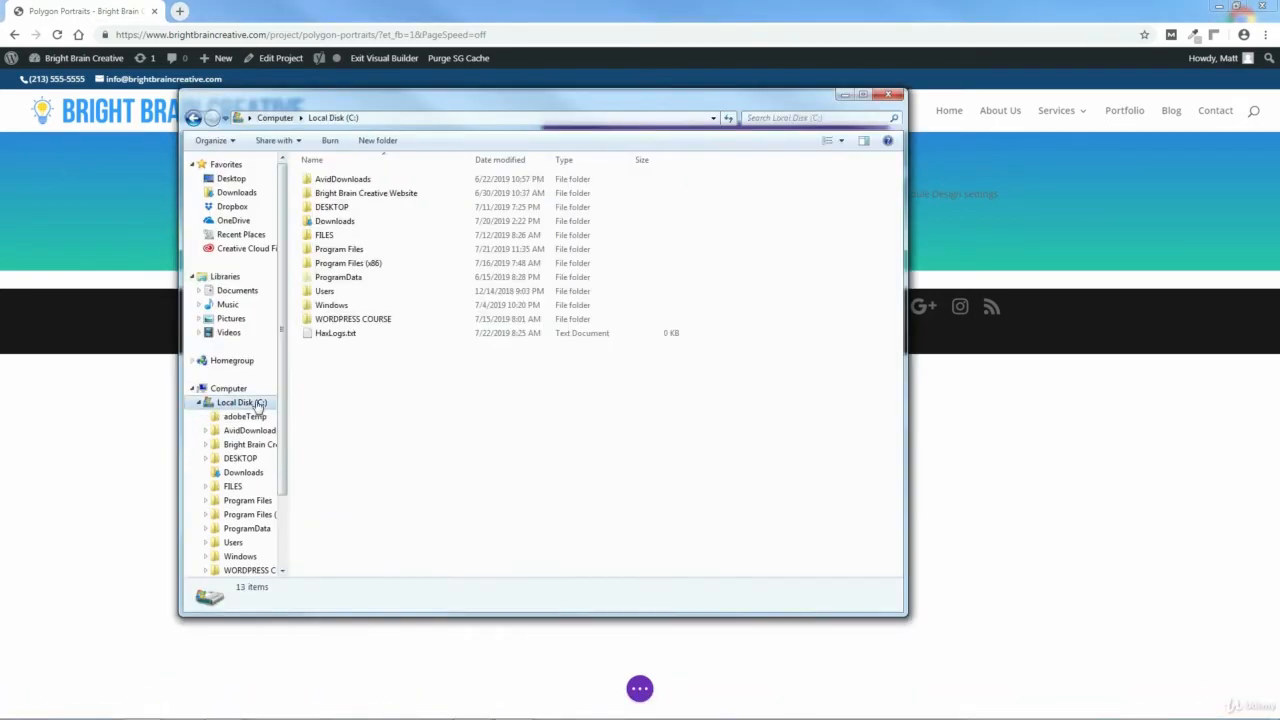
double_click(340, 196)
double_click(330, 194)
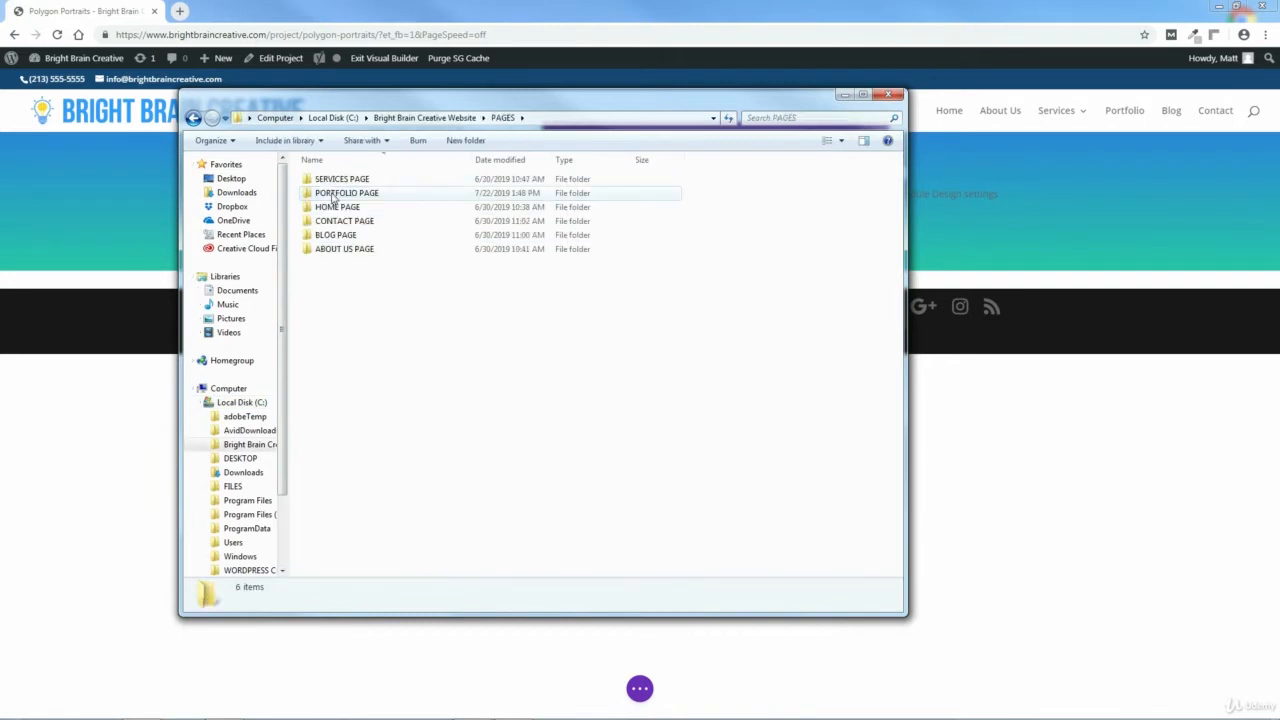
double_click(333, 194)
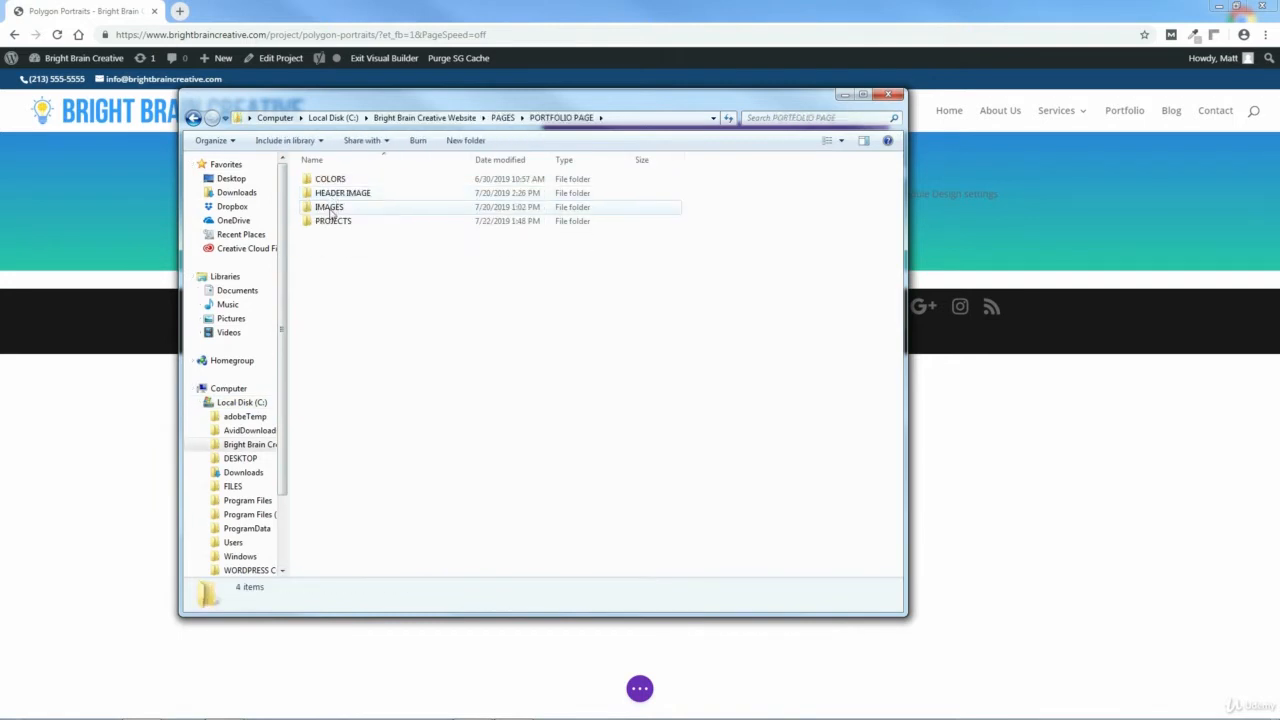
double_click(330, 221)
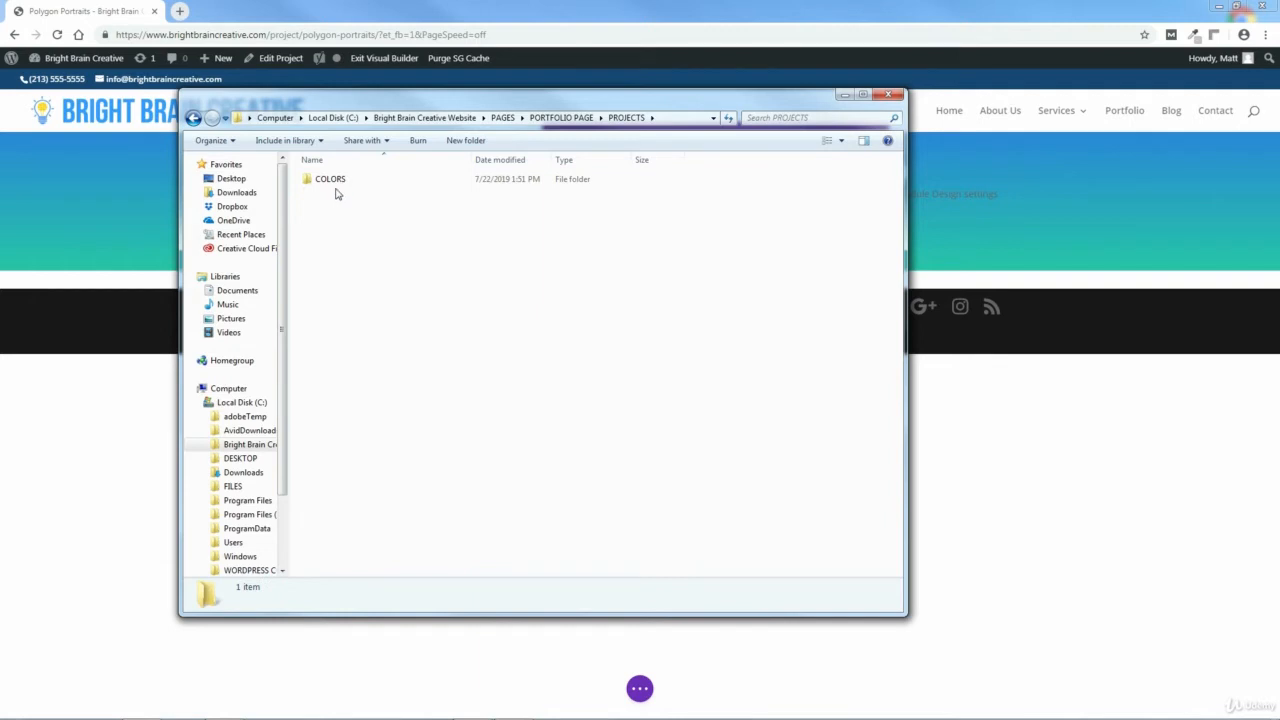
double_click(337, 184)
double_click(394, 183)
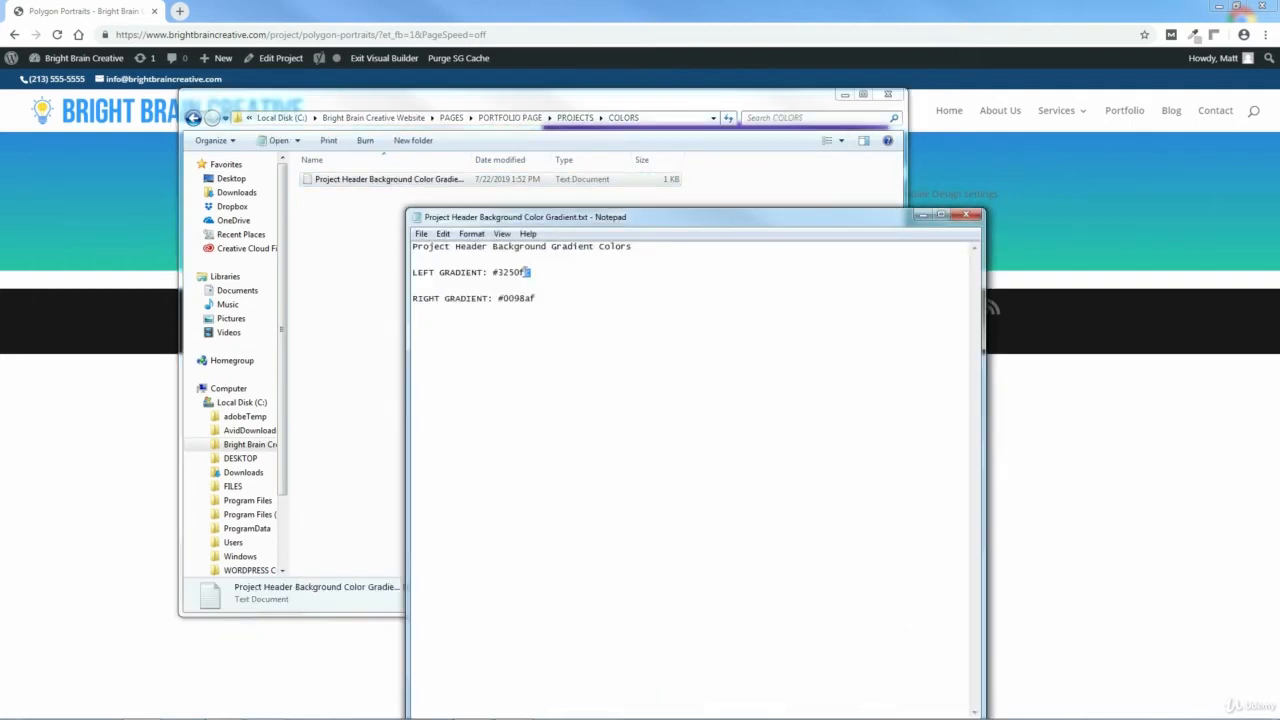
Copy the left gradient colour #3250fc from the text file and apply it as the section gradient's first colour in the browser
right_click(505, 273)
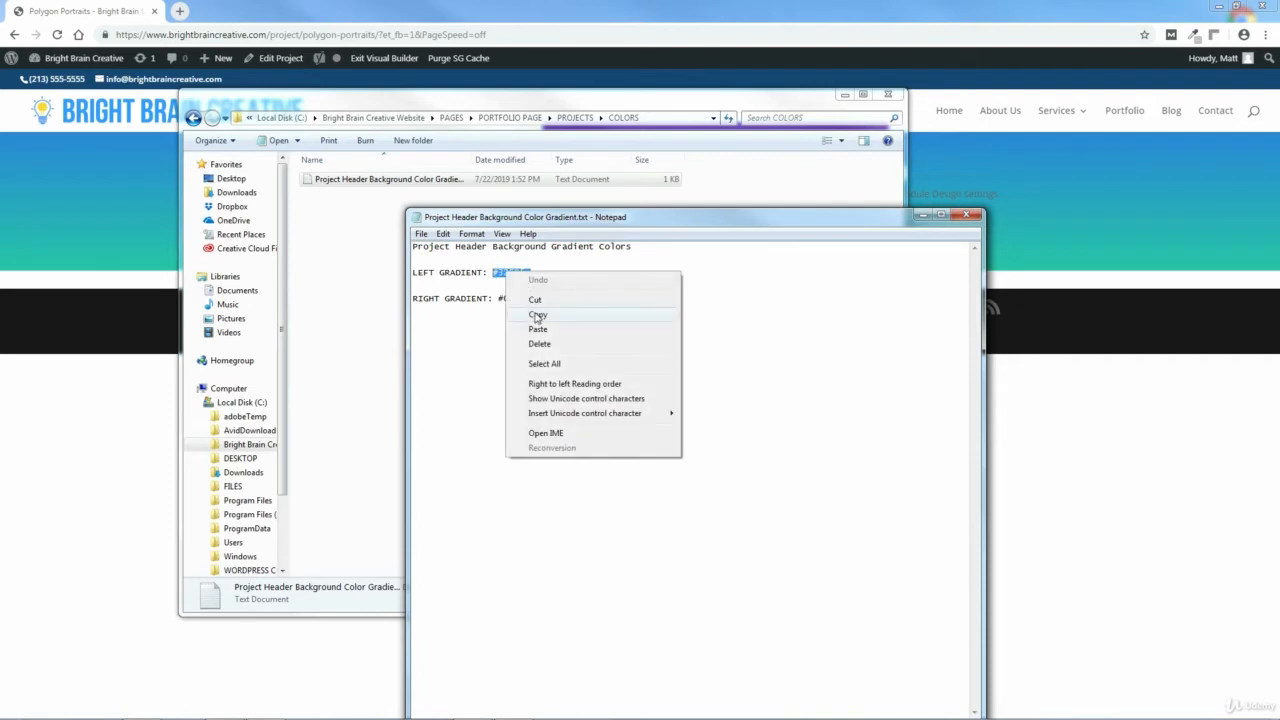
left_click(537, 314)
left_click(921, 216)
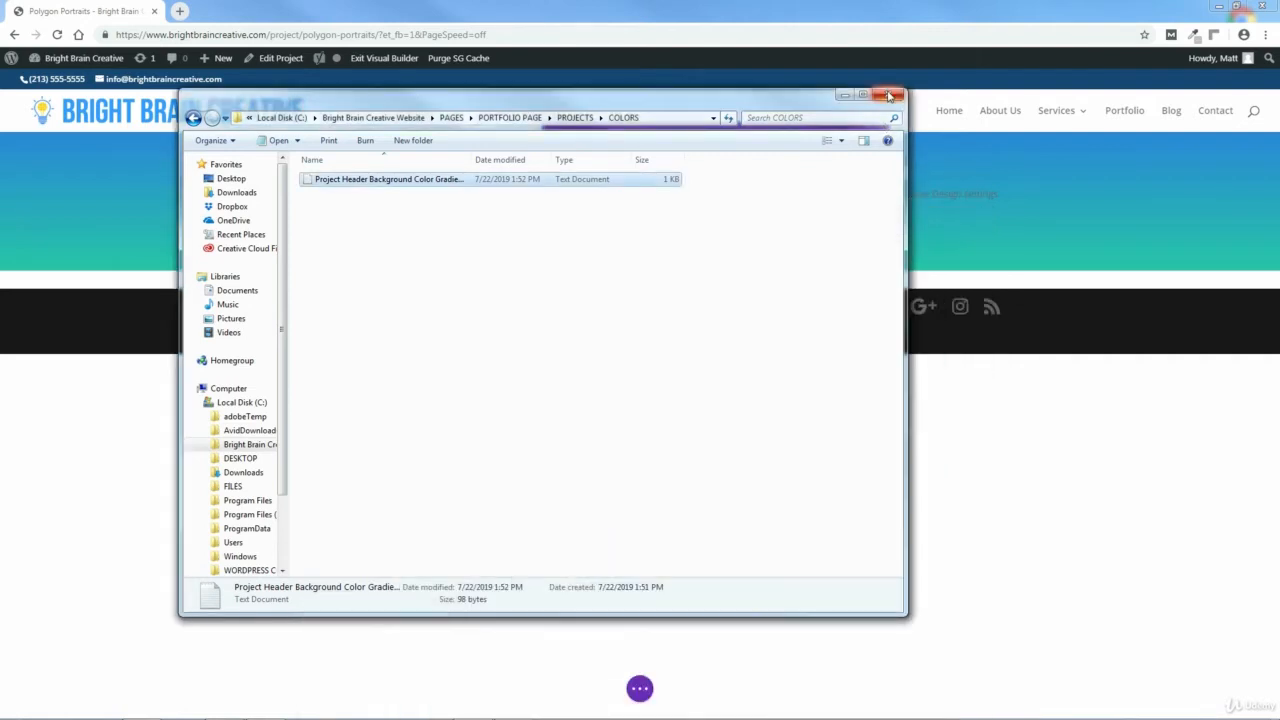
left_click(845, 94)
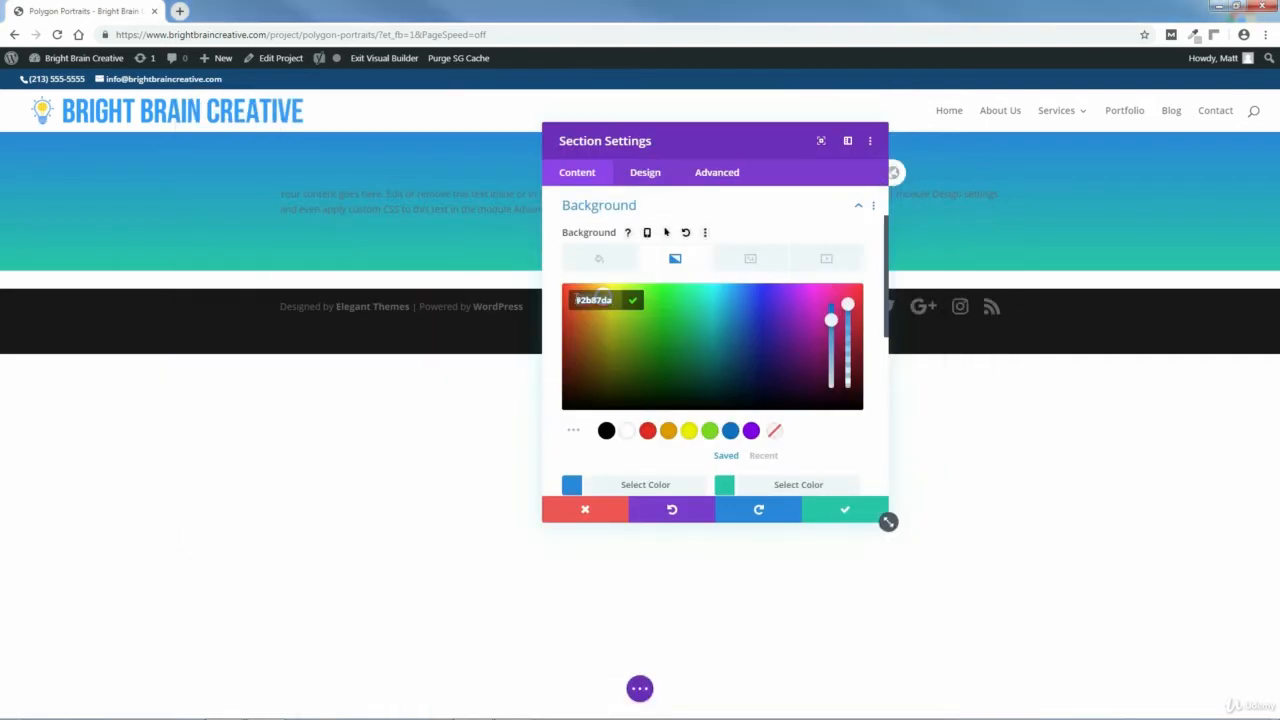
right_click(572, 296)
left_click(610, 397)
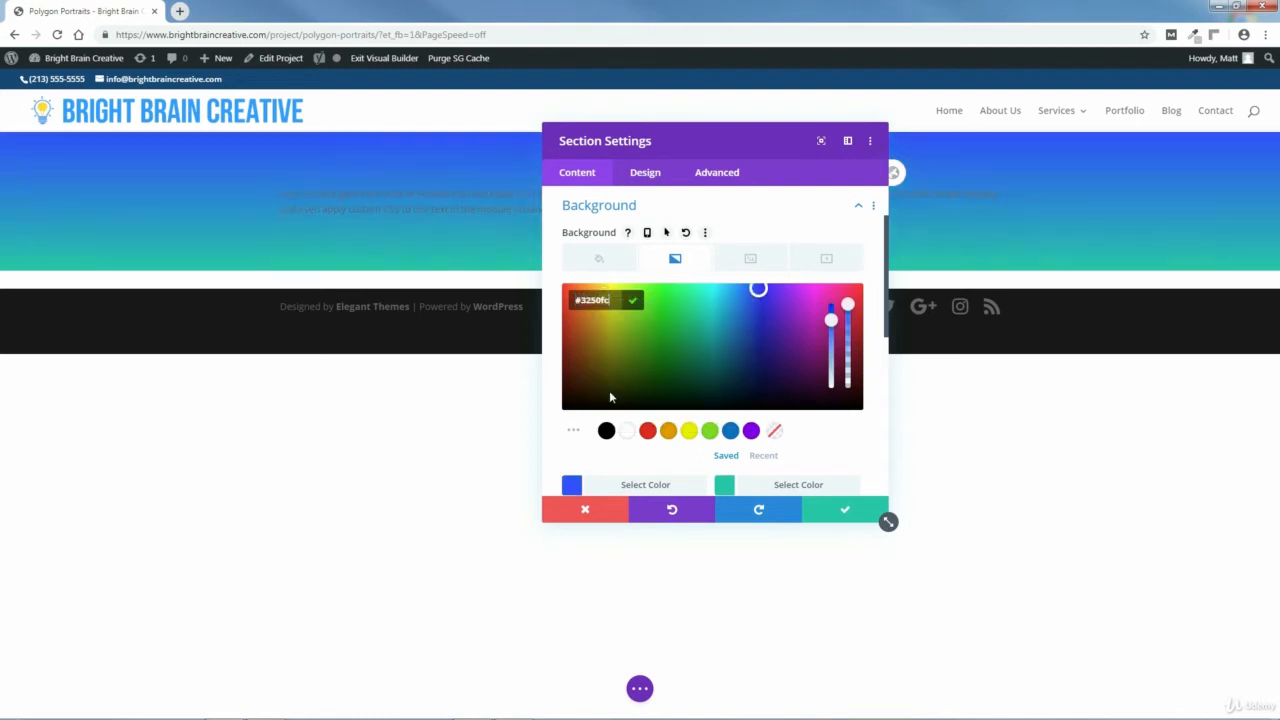
left_click(633, 302)
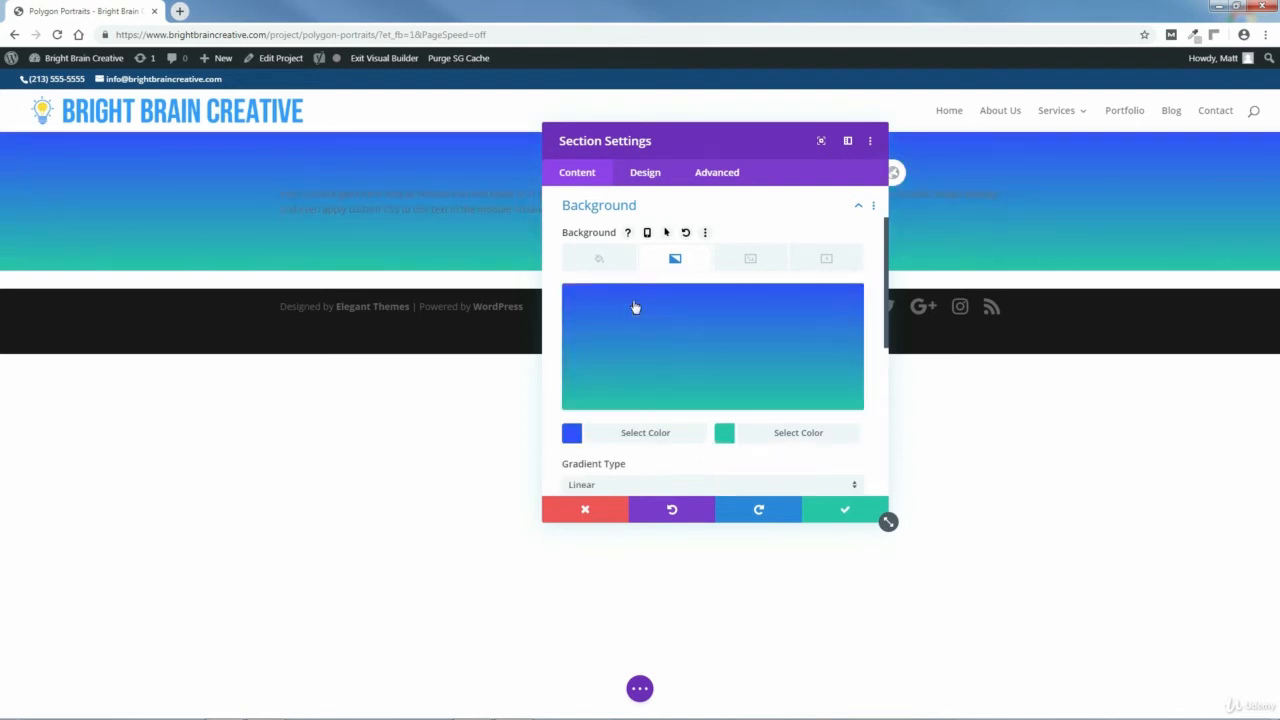
Copy the right gradient colour #0098af from the text file, close the file, and set it as the section gradient's second colour
left_click(724, 433)
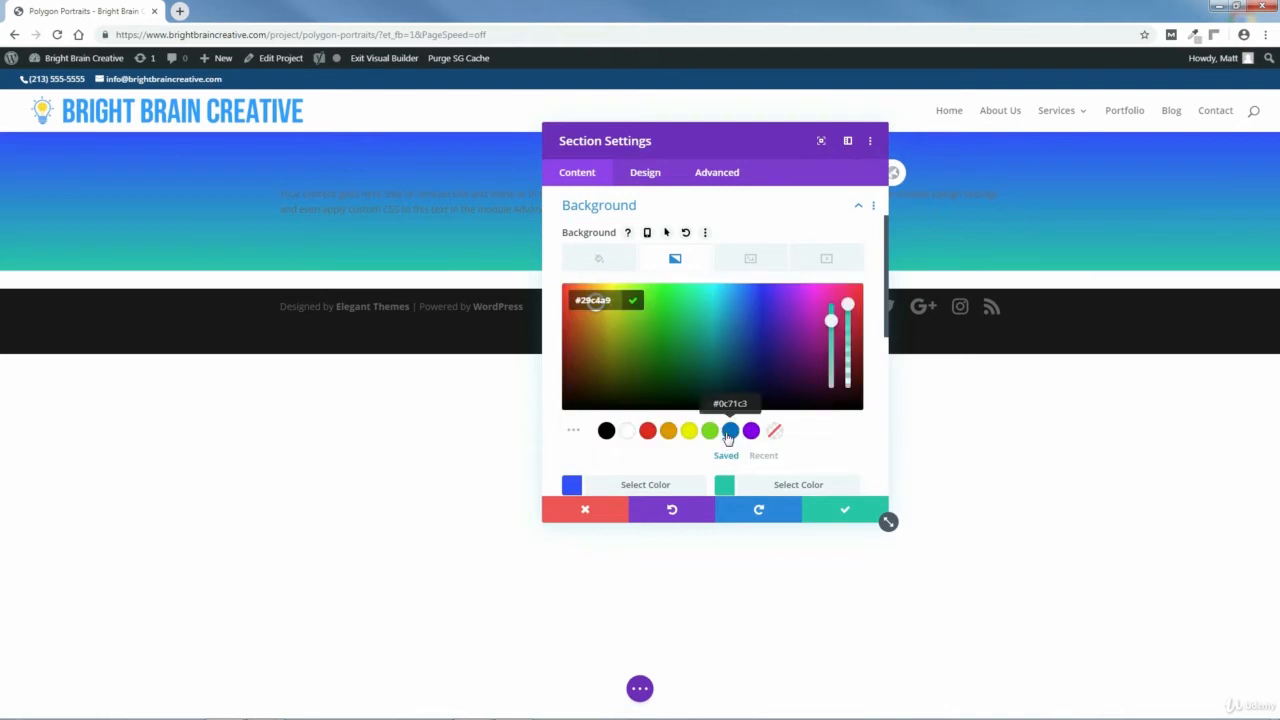
left_click(268, 709)
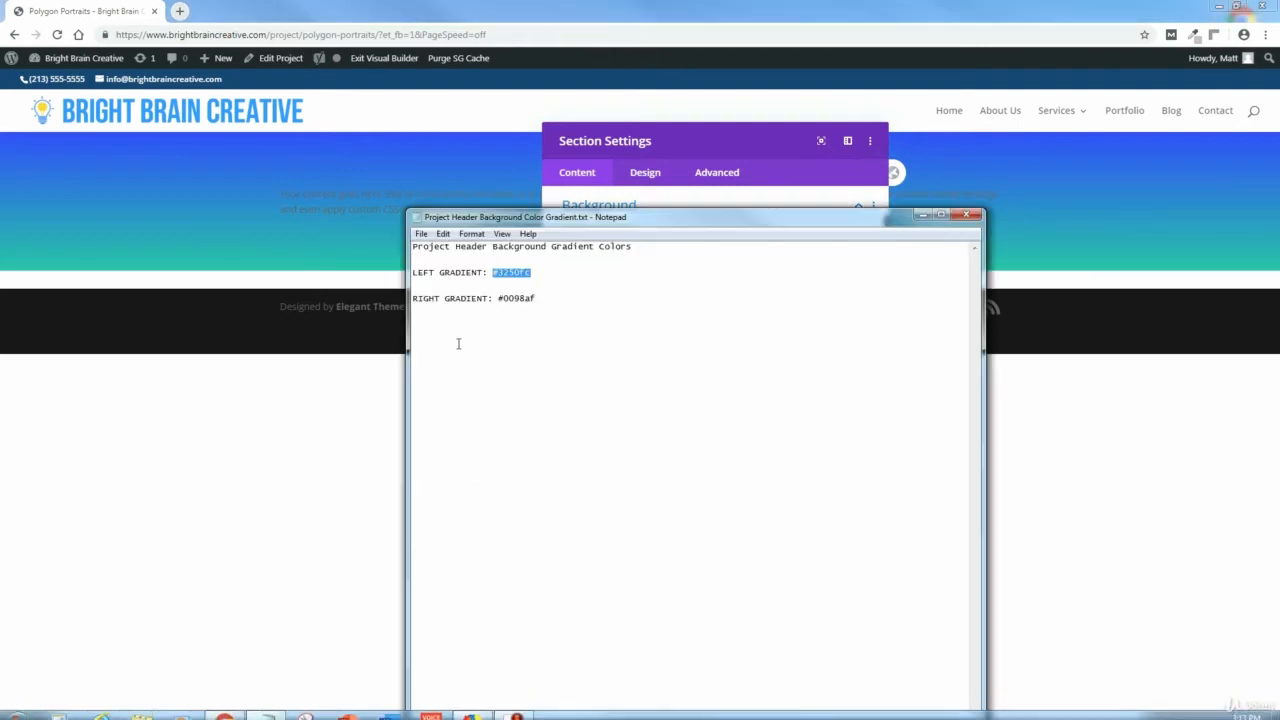
left_click_drag(537, 298, 503, 301)
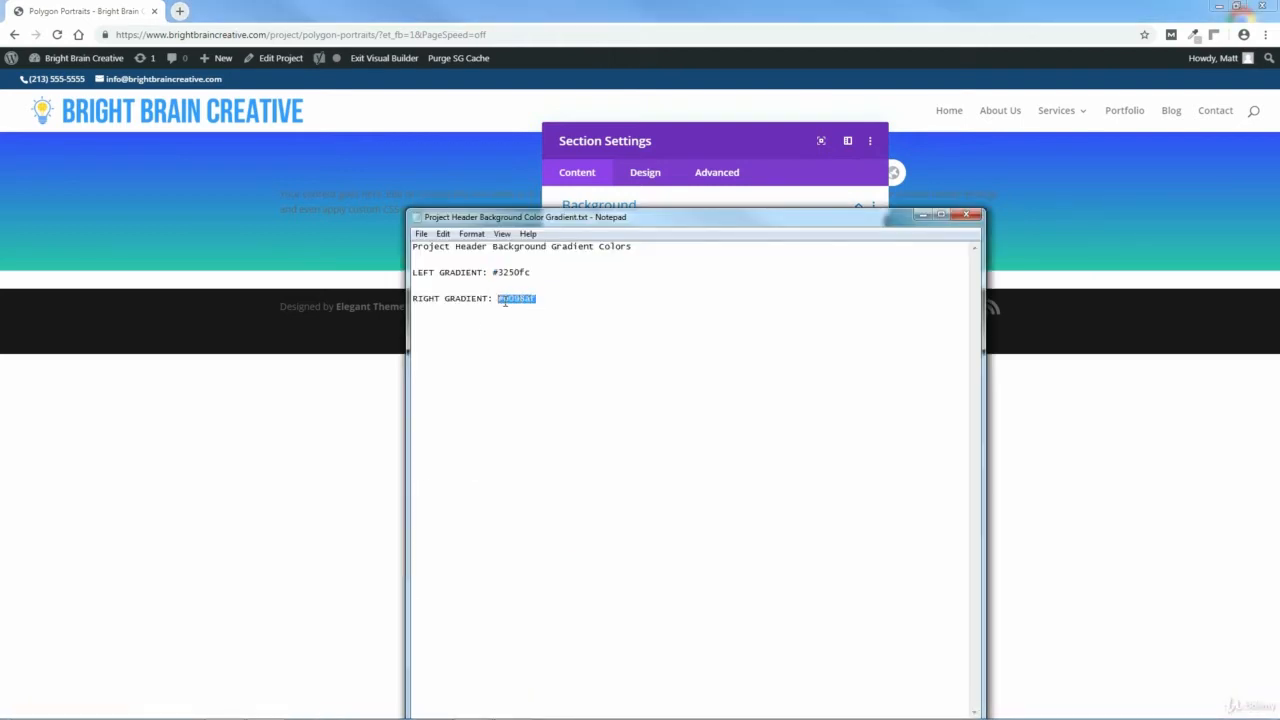
right_click(504, 301)
left_click(537, 343)
left_click(966, 214)
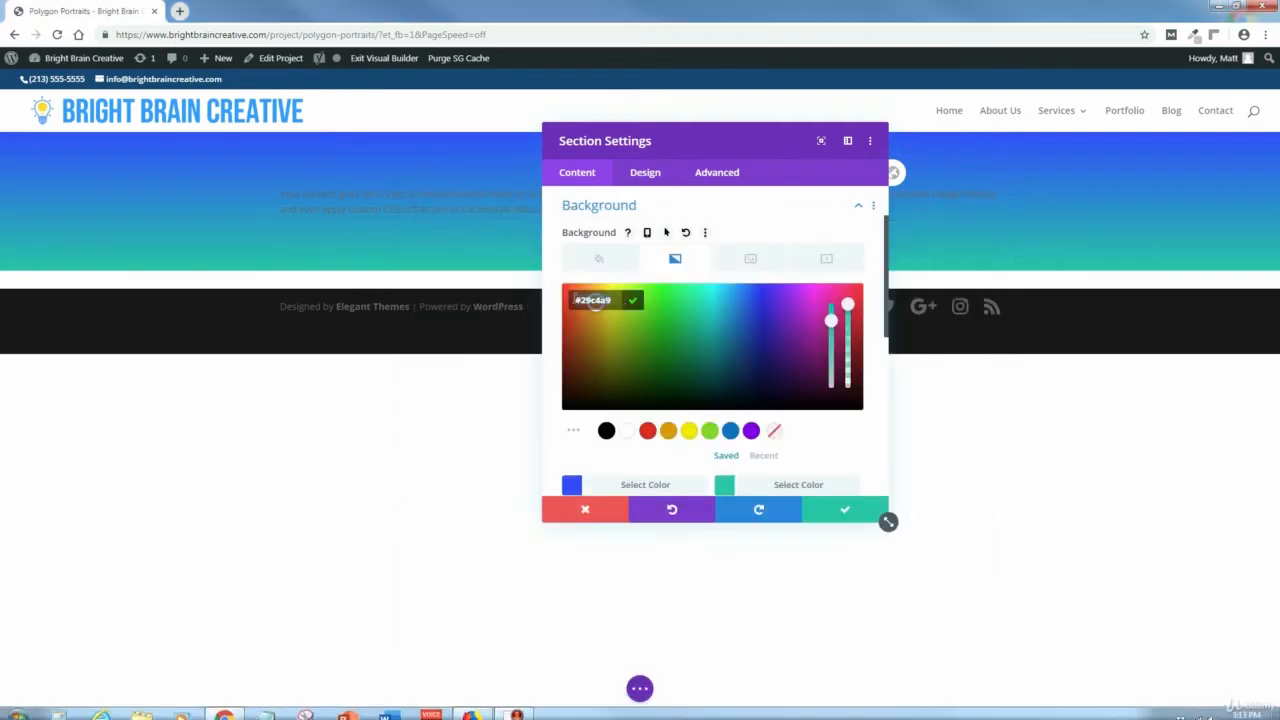
right_click(592, 300)
left_click(615, 397)
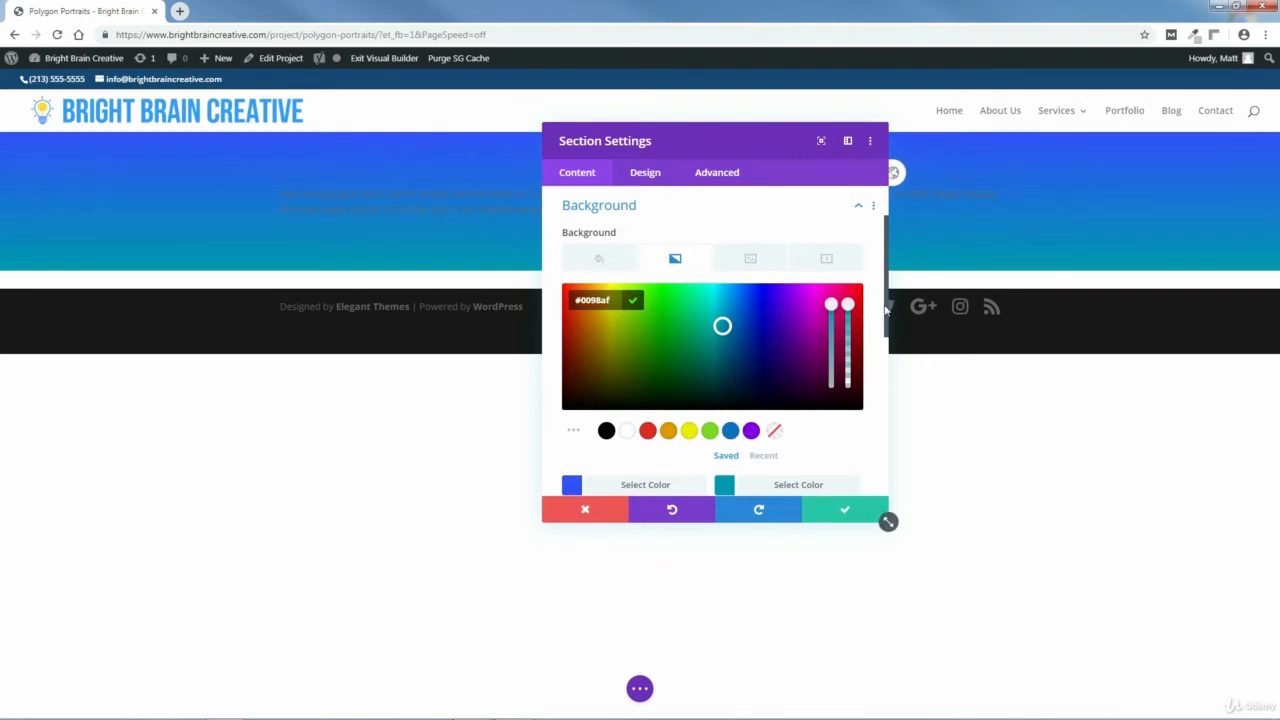
Set the section's gradient type to Radial and save the section settings
left_click_drag(888, 313, 899, 393)
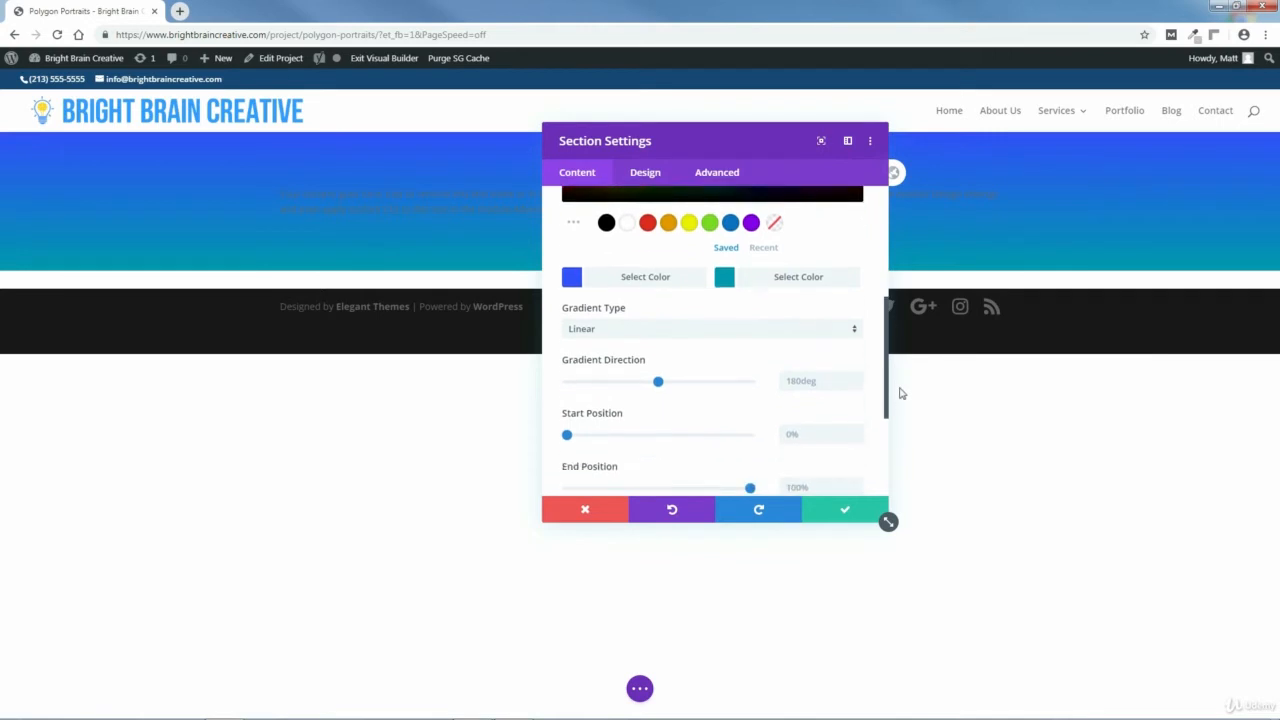
left_click(629, 333)
left_click(596, 312)
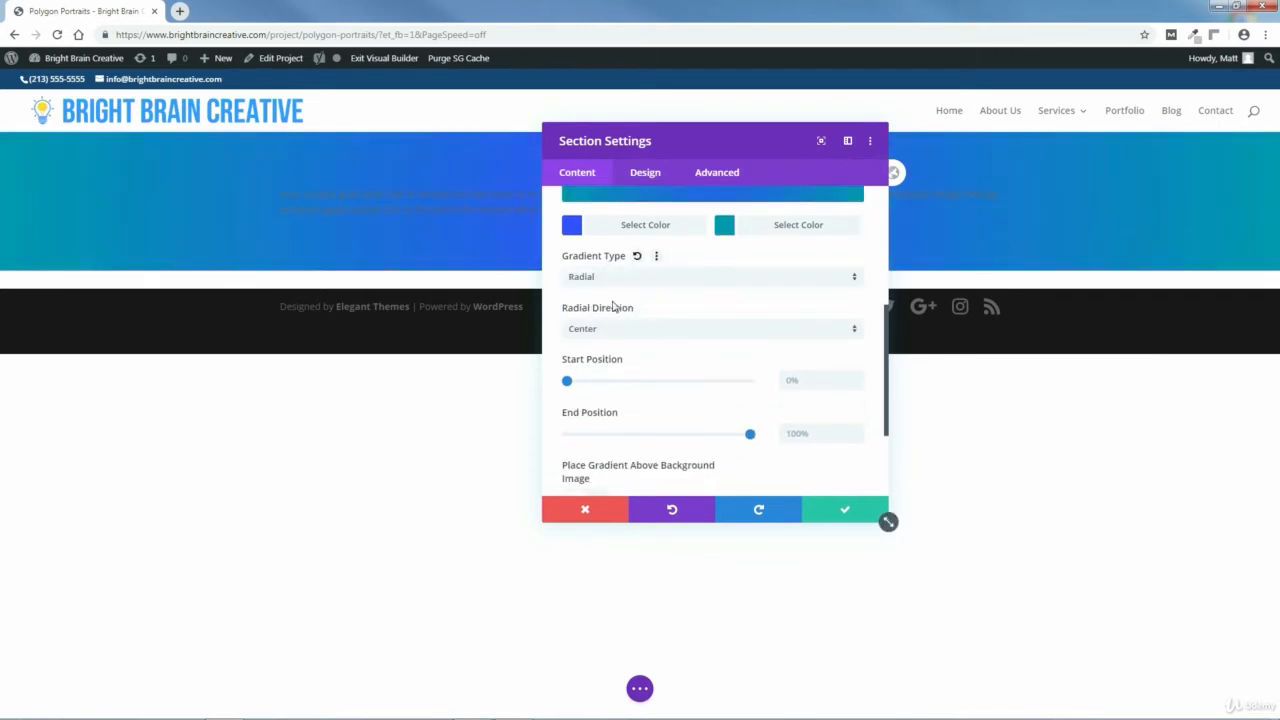
left_click_drag(718, 143, 661, 307)
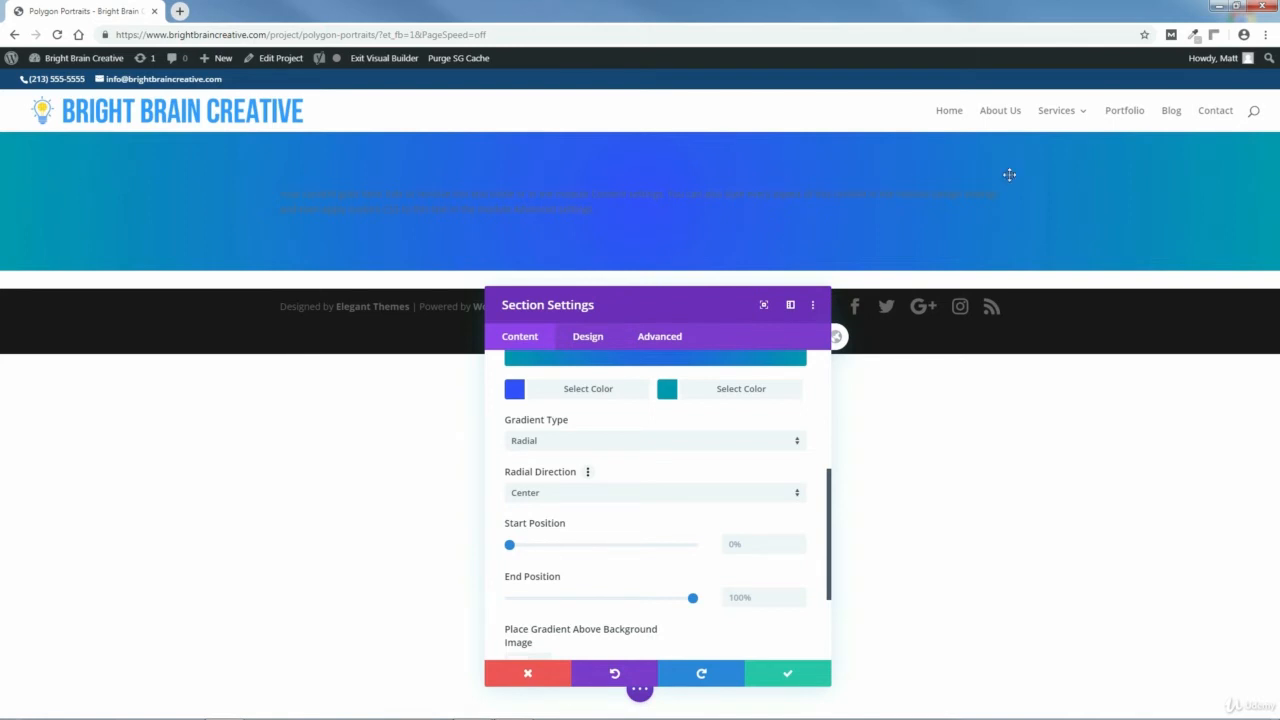
left_click_drag(651, 300, 800, 112)
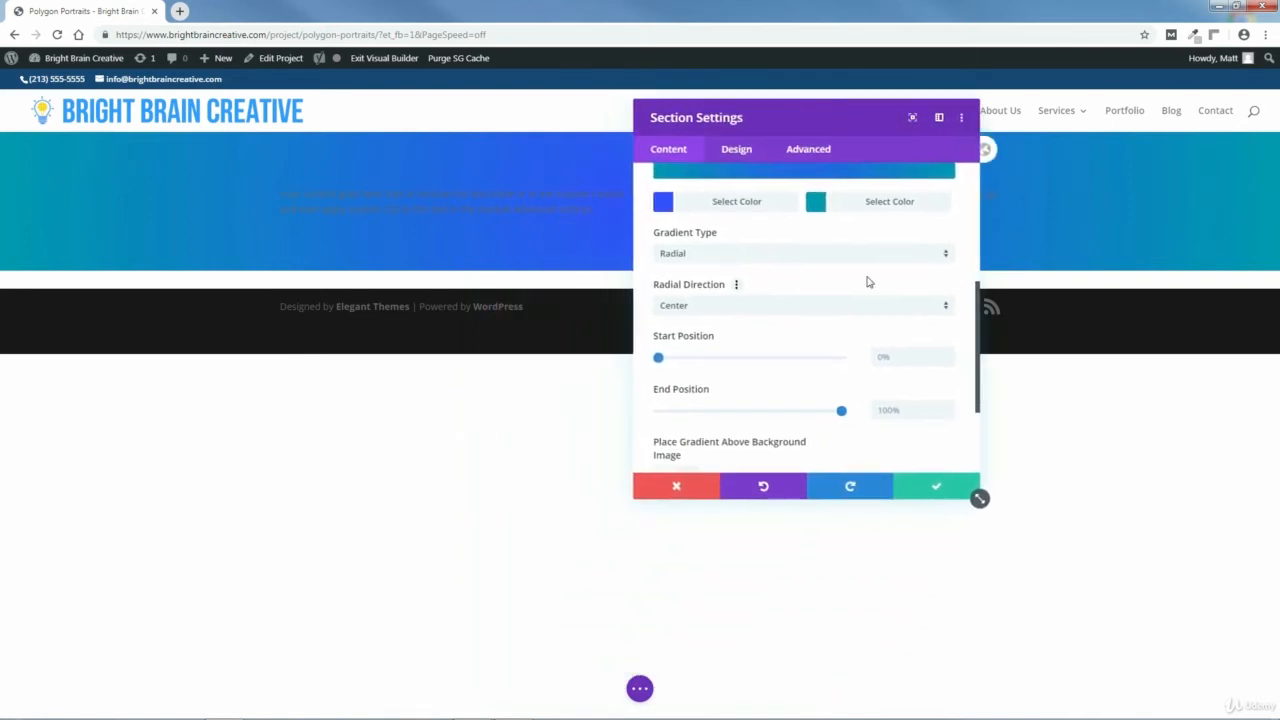
left_click(936, 486)
Replace the text module's placeholder content with "Polygon Portraits"
mouse_move(600, 203)
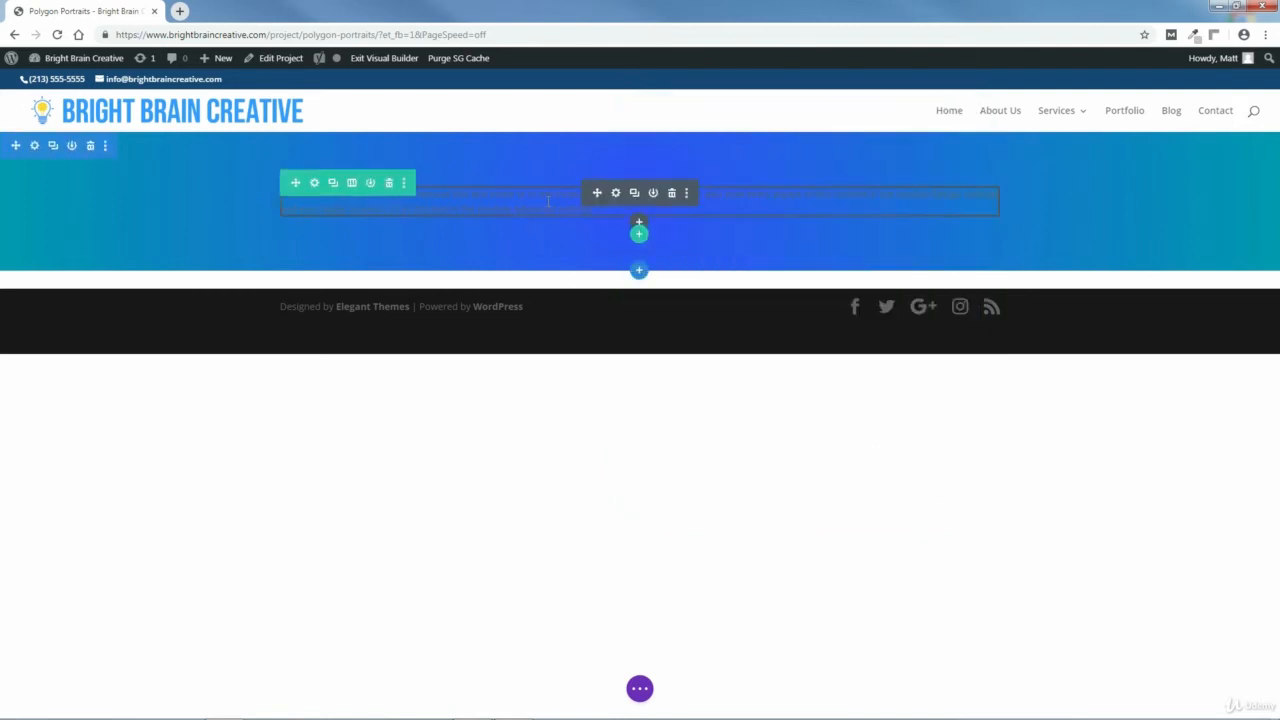
left_click(617, 197)
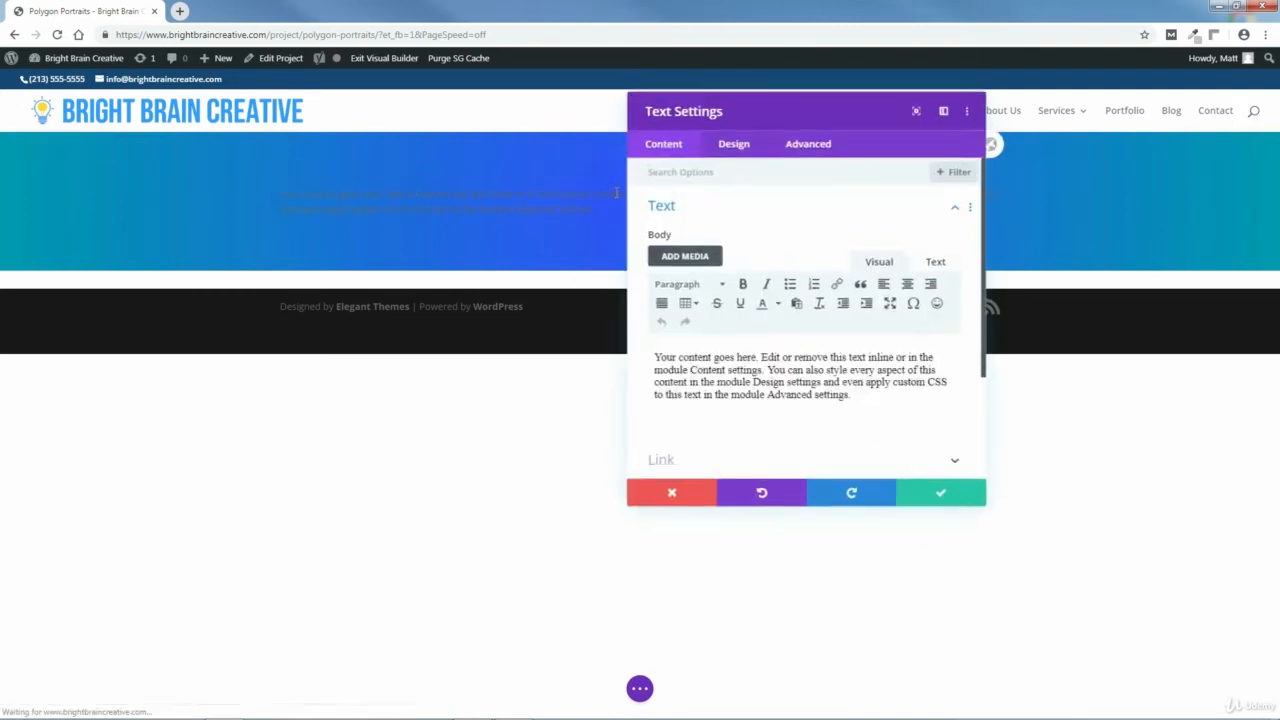
left_click_drag(771, 114, 809, 120)
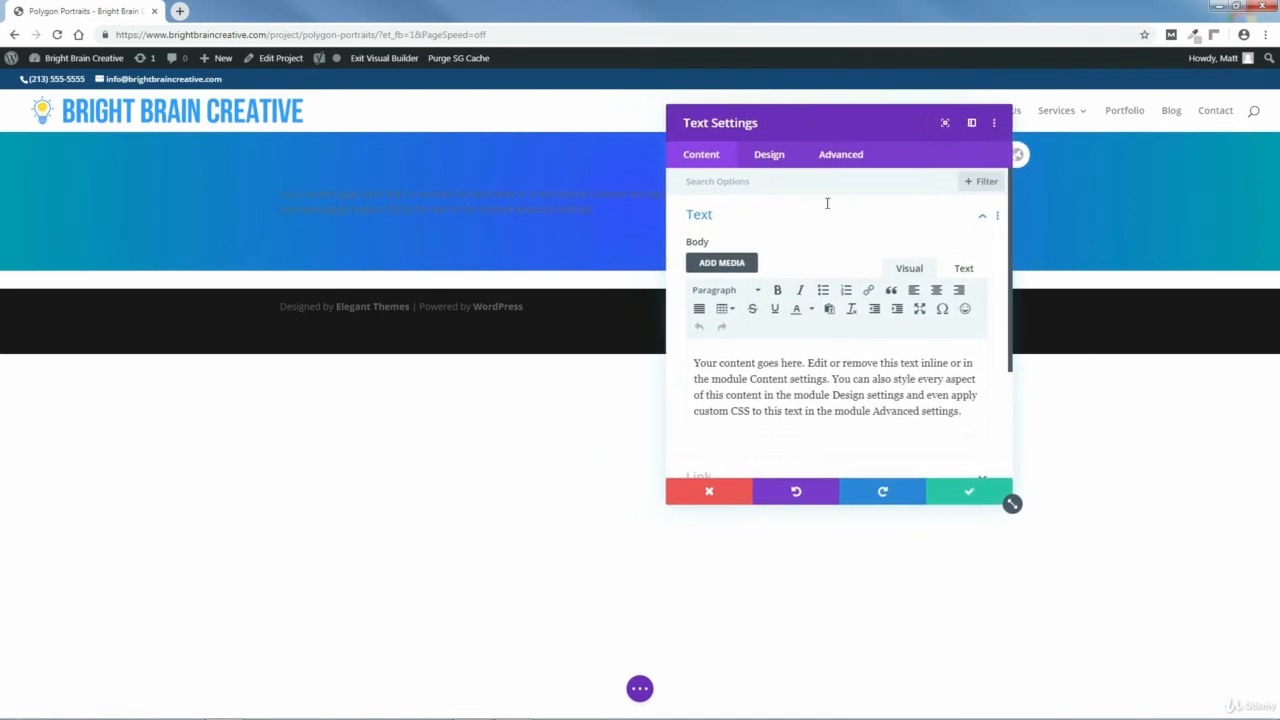
left_click_drag(826, 381, 695, 360)
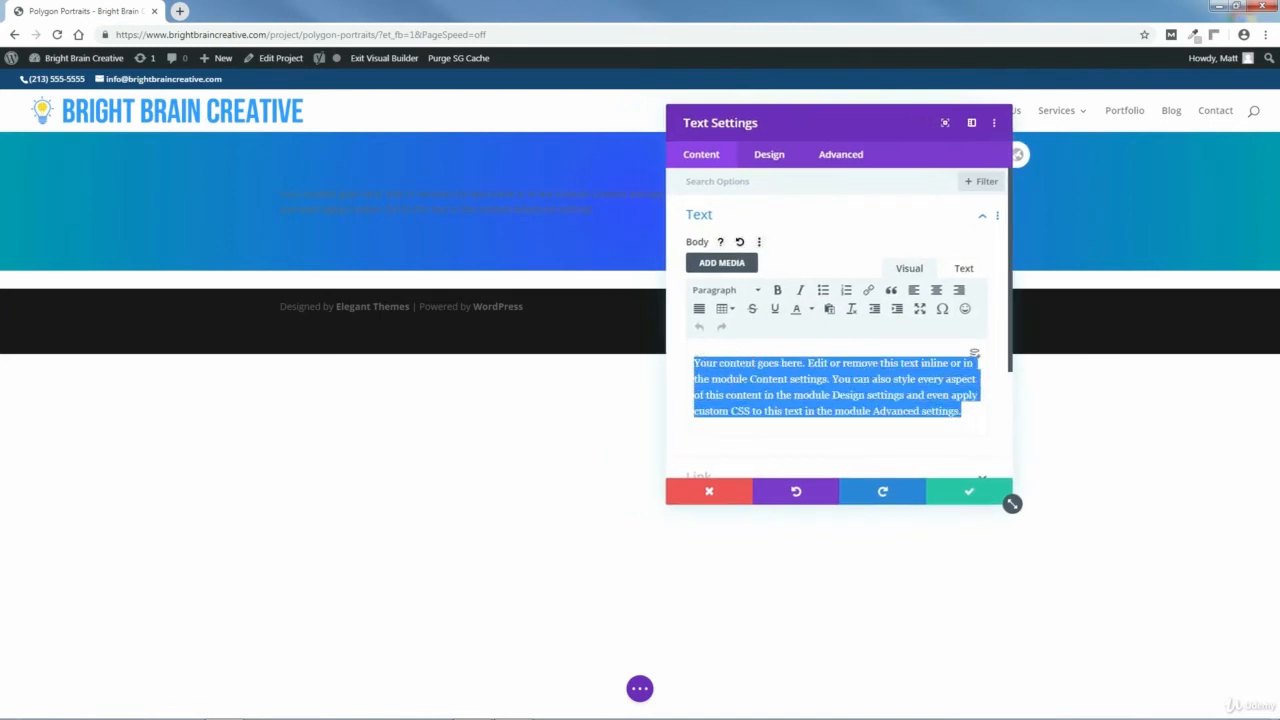
key("BackSpace")
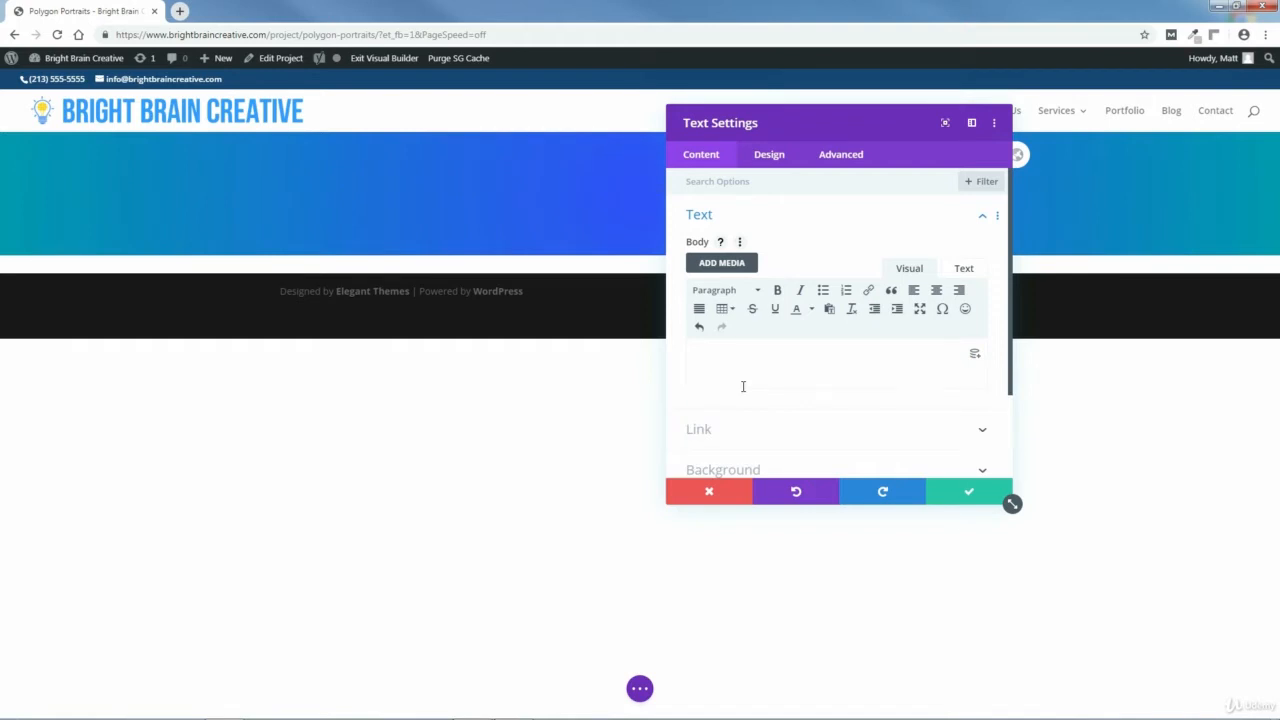
type("Polygon Portraits")
Format the "Polygon Portraits" text as Heading 1
left_click_drag(780, 363, 690, 364)
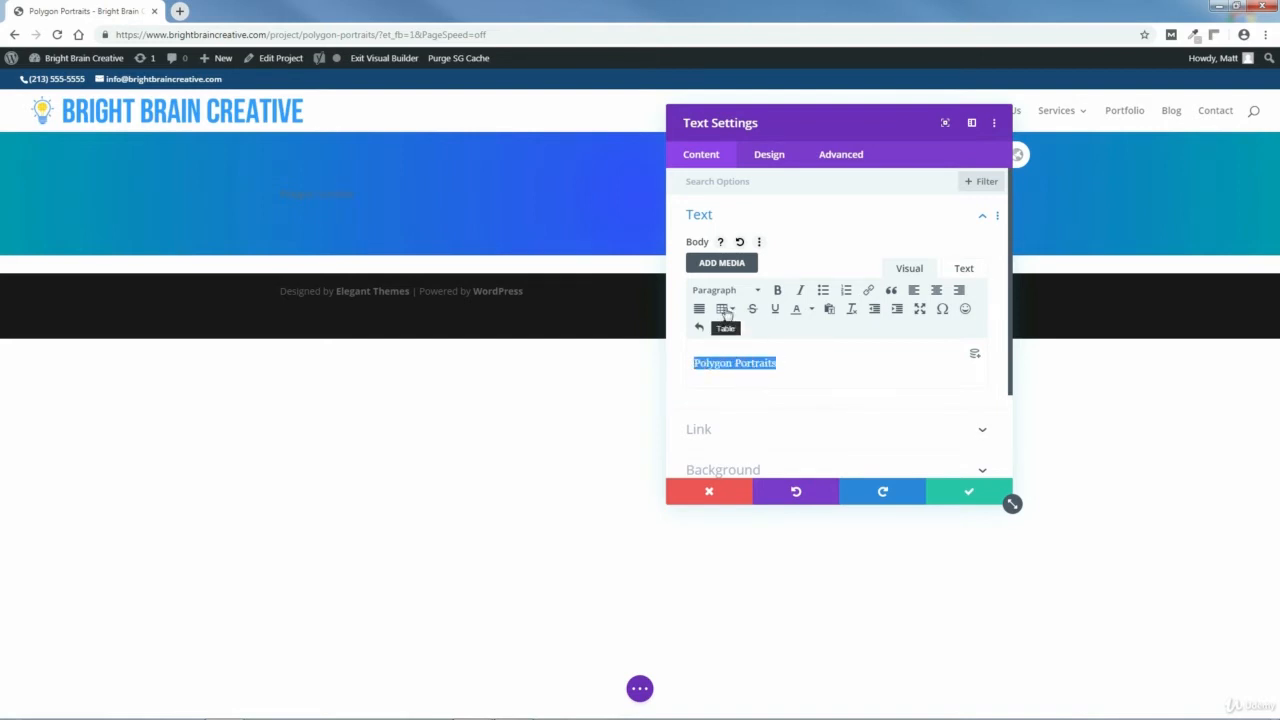
left_click(740, 292)
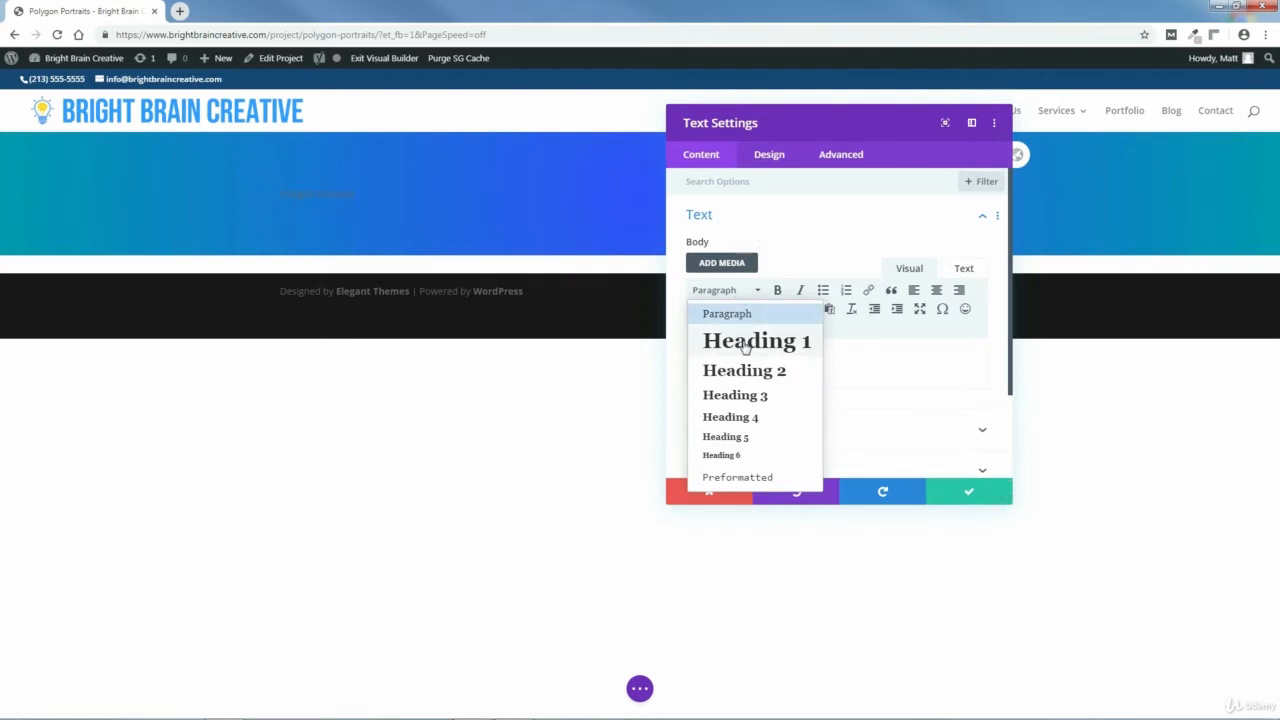
left_click(745, 341)
Set the text module's H1 heading font to Montserrat
left_click(770, 160)
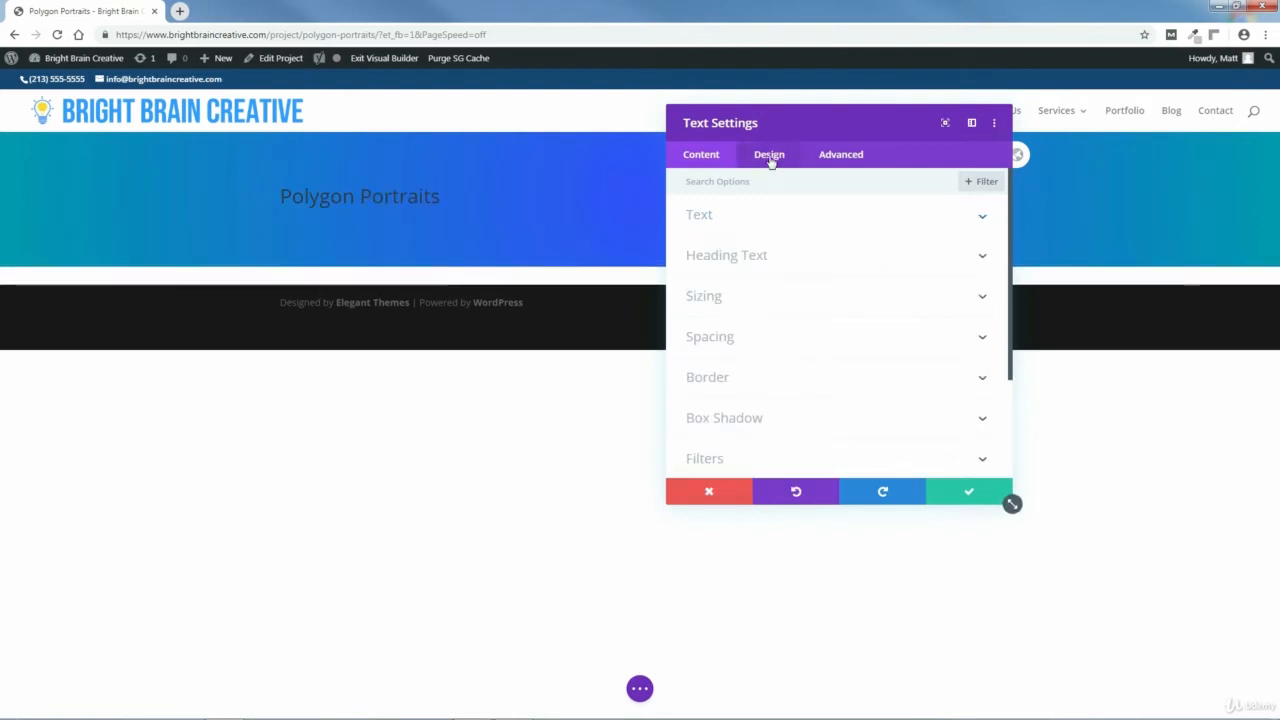
left_click(733, 258)
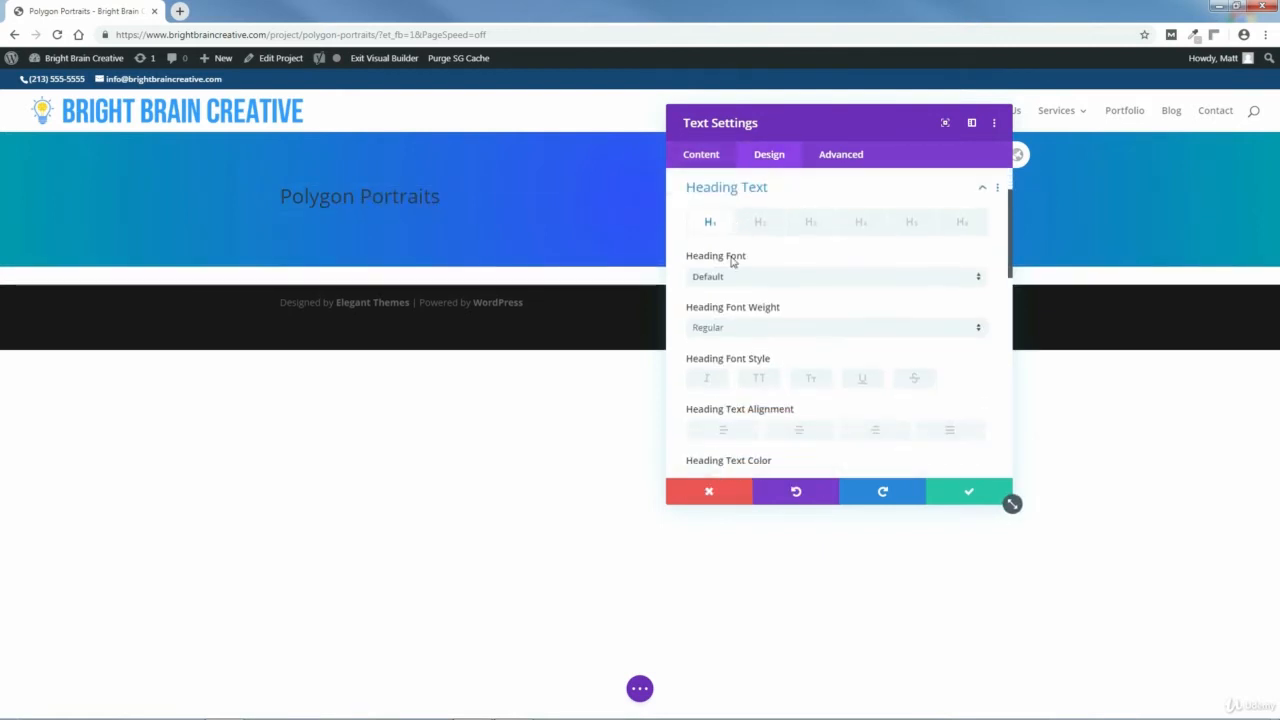
left_click(721, 280)
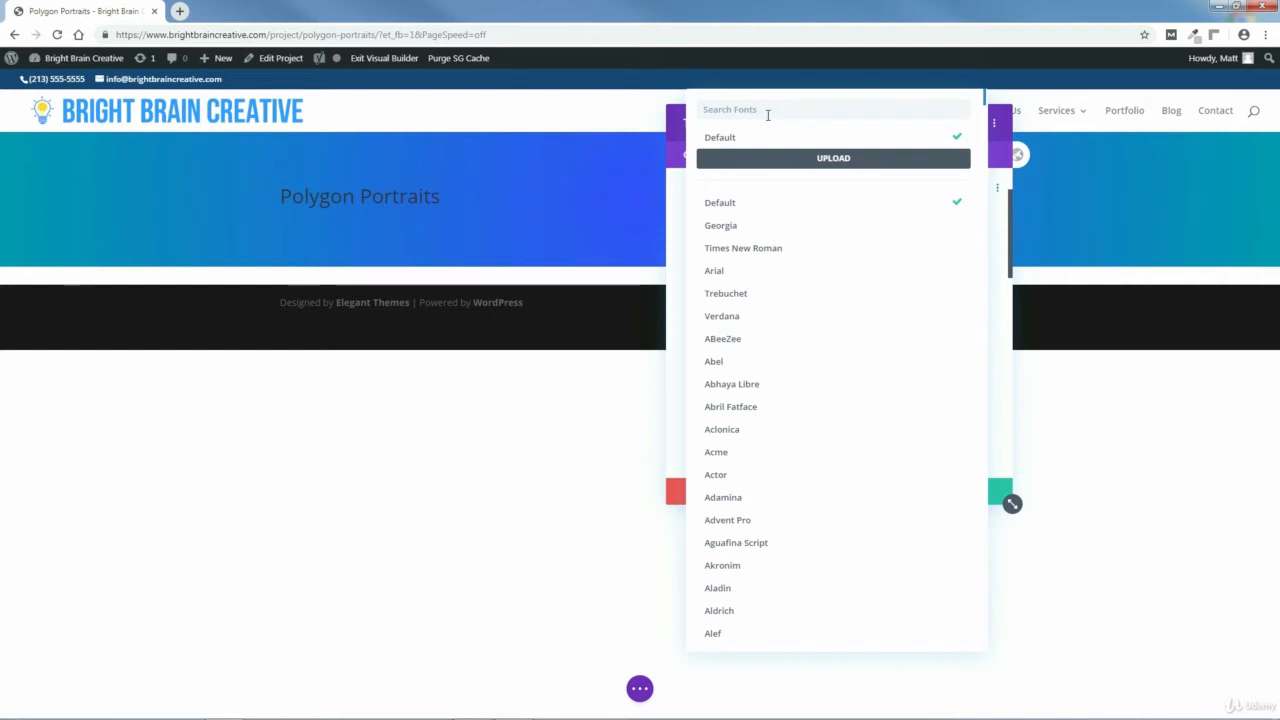
type("mont")
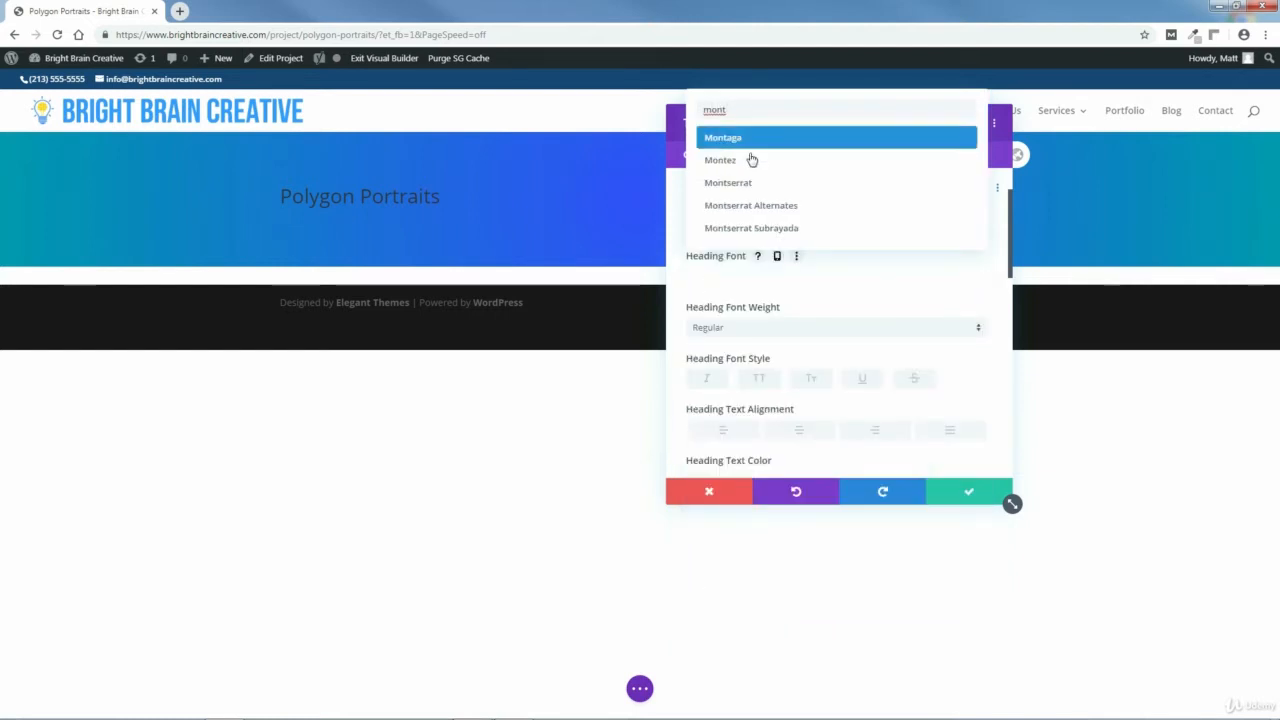
left_click(737, 188)
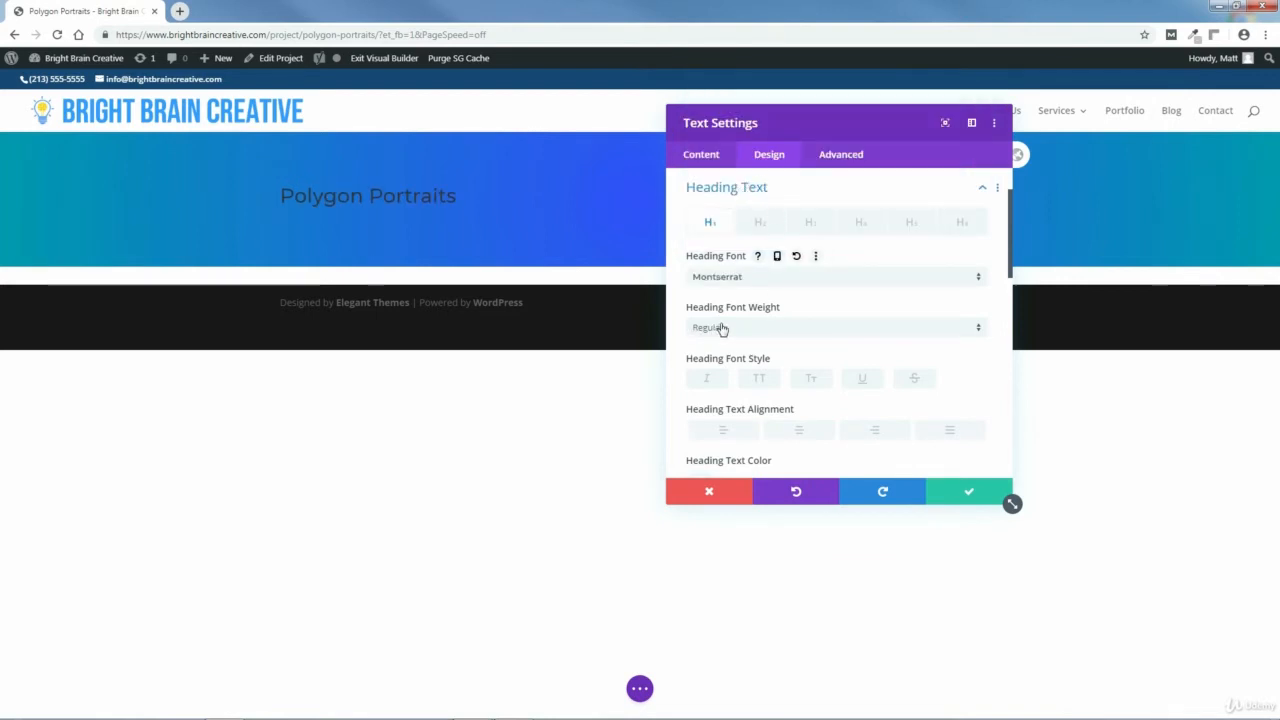
Centre the "Polygon Portraits" heading and move the settings window clear of it
left_click(799, 436)
left_click_drag(889, 122, 986, 123)
left_click_drag(1144, 230, 1162, 298)
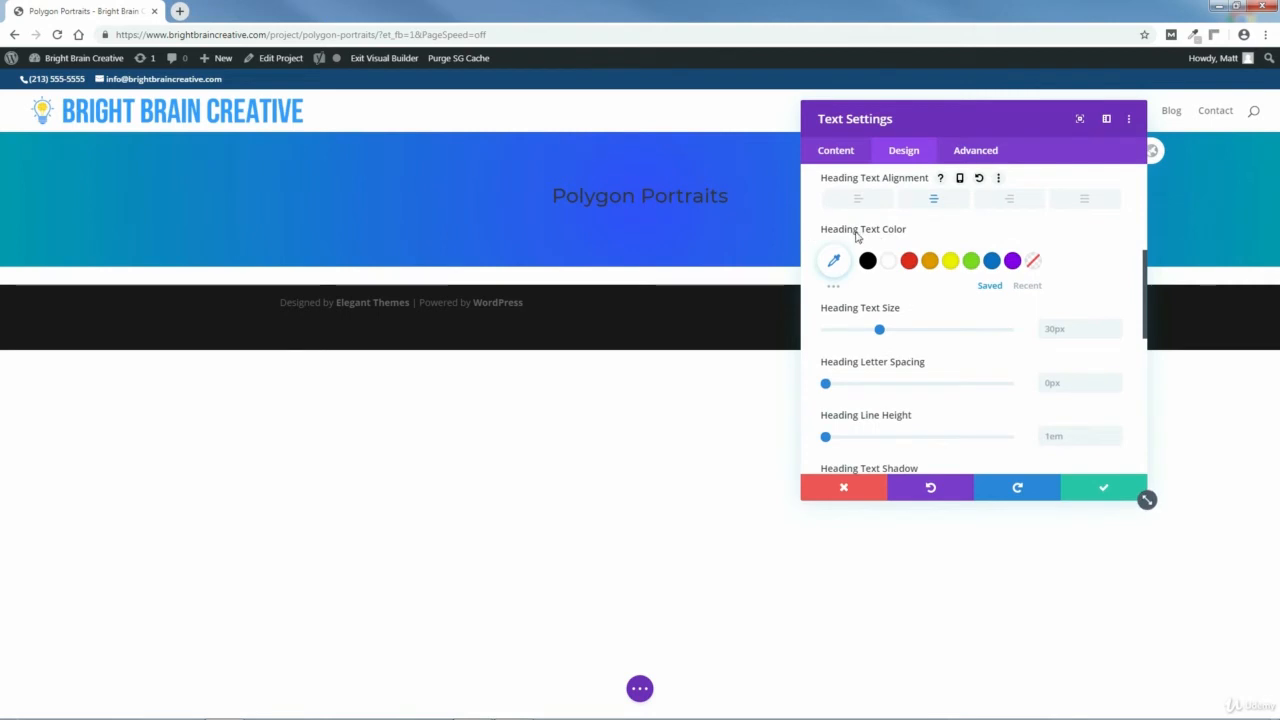
Make the "Polygon Portraits" heading white with a text size of 48px and save the page
left_click(893, 265)
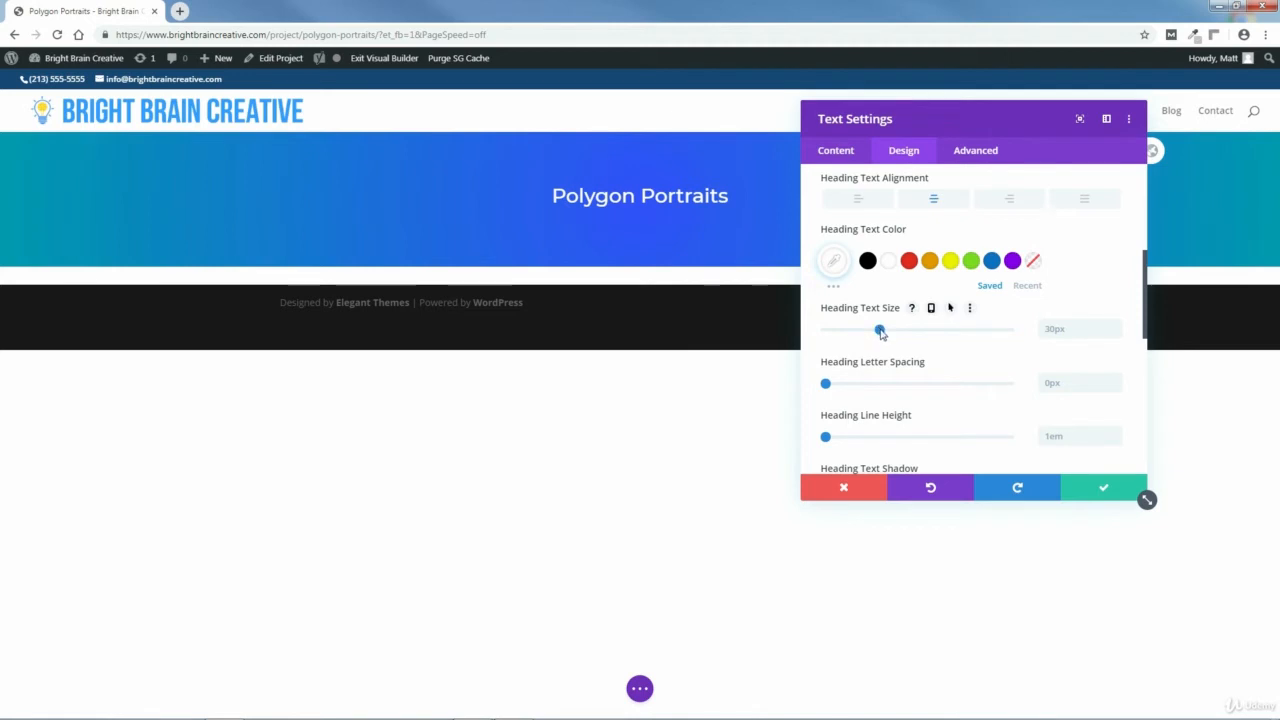
left_click_drag(880, 332, 913, 330)
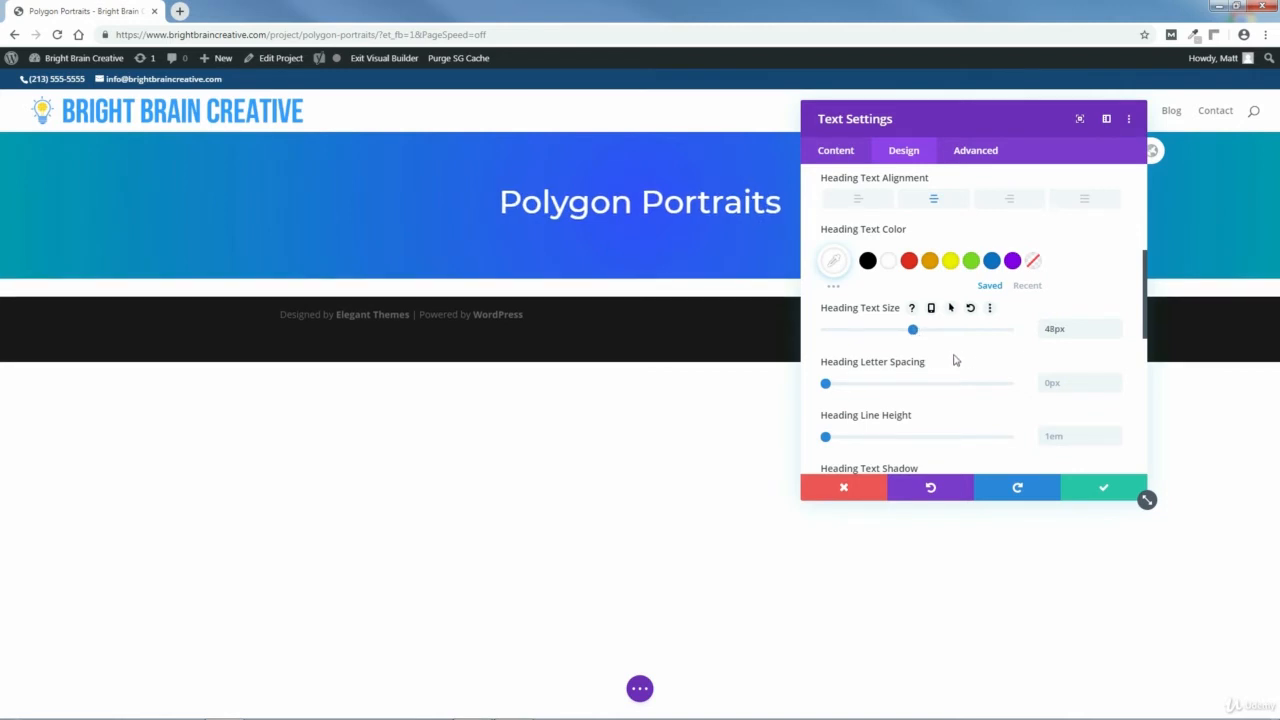
left_click(1104, 490)
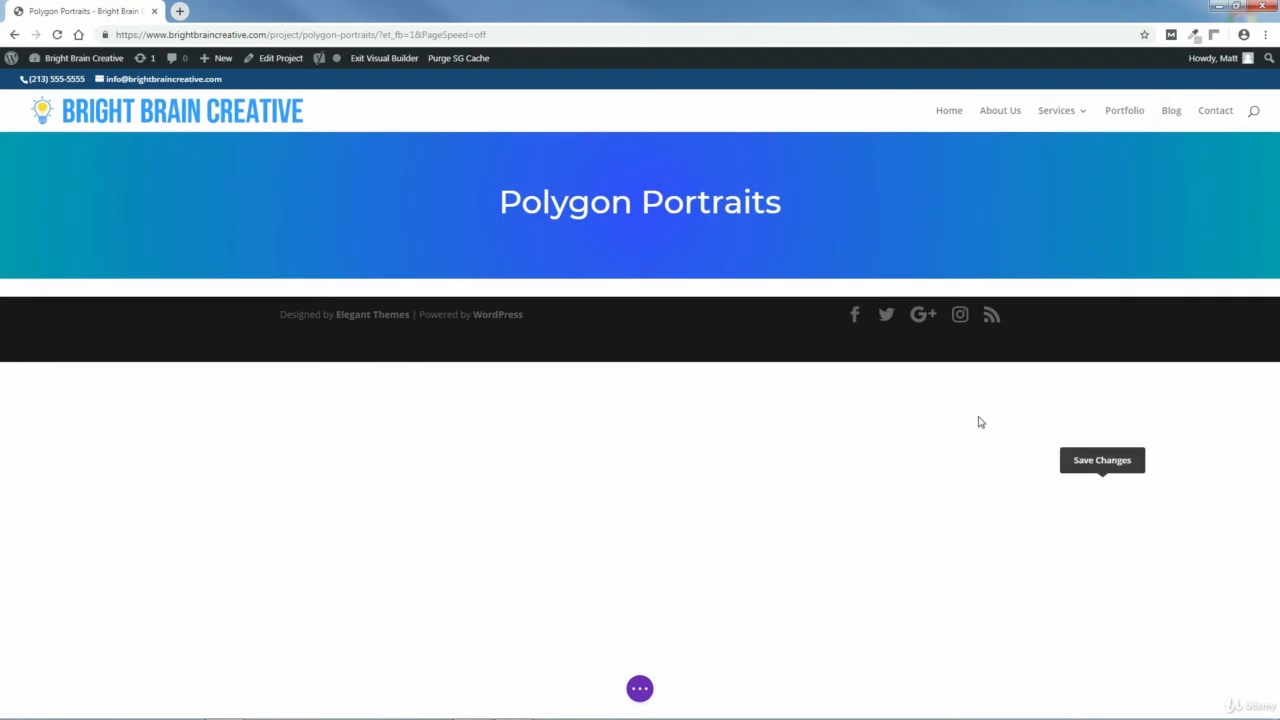
left_click(640, 690)
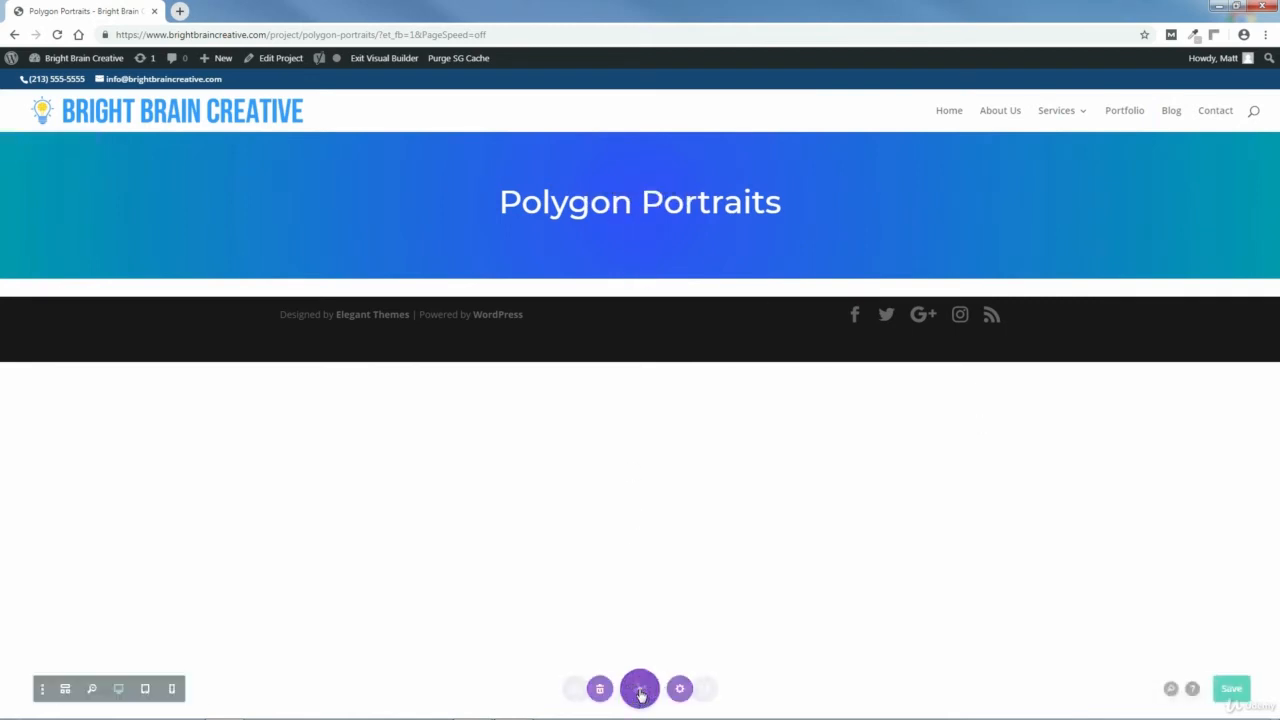
left_click(1241, 691)
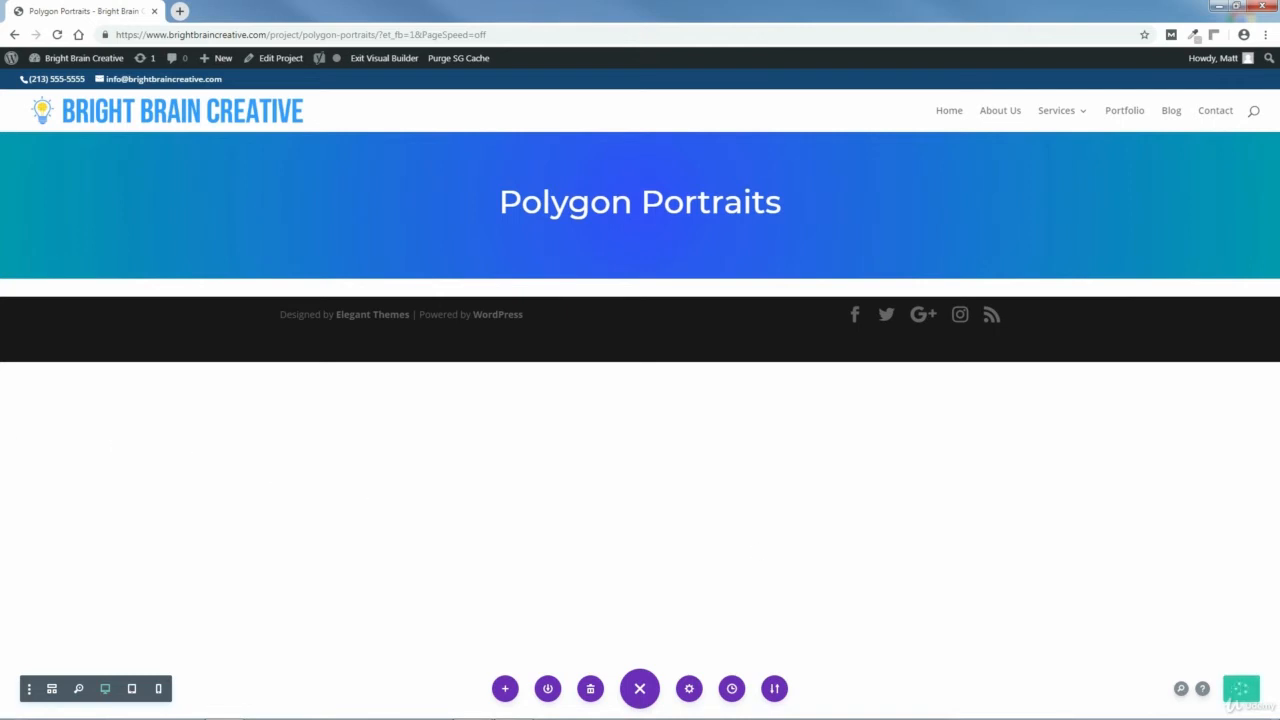
Insert a regular section with a single-column row below the gradient header
mouse_move(357, 257)
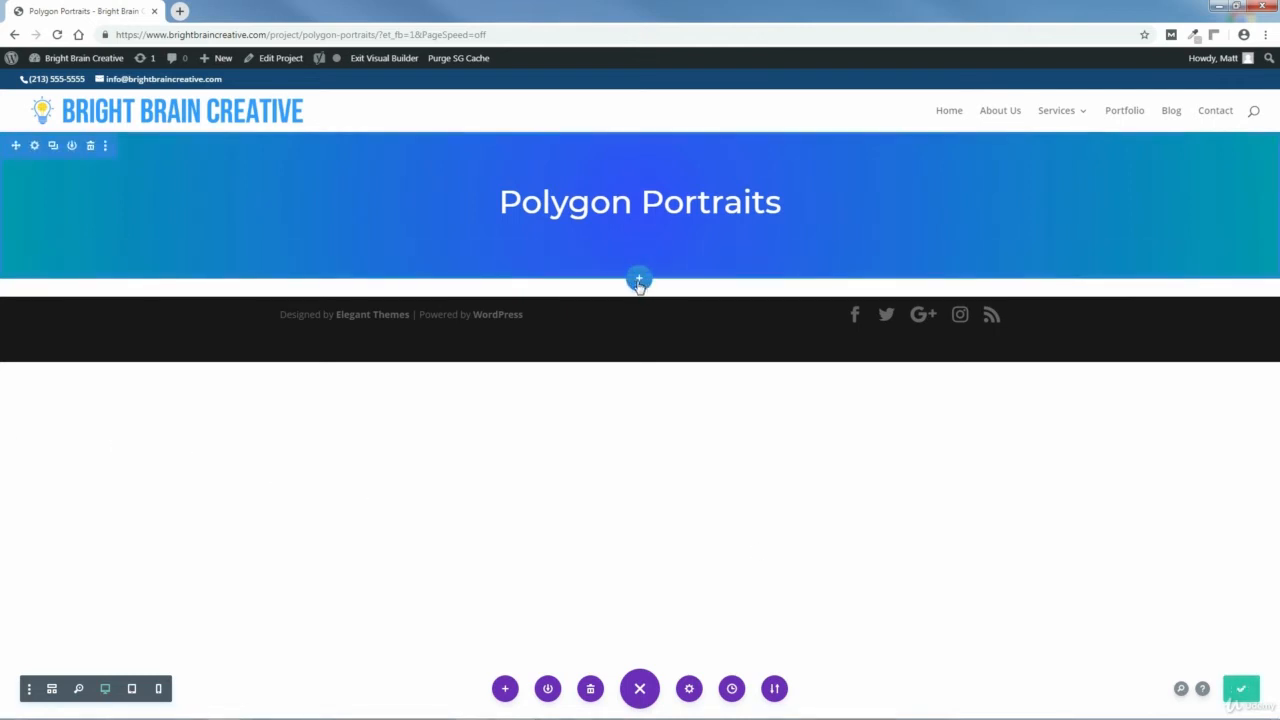
left_click(639, 281)
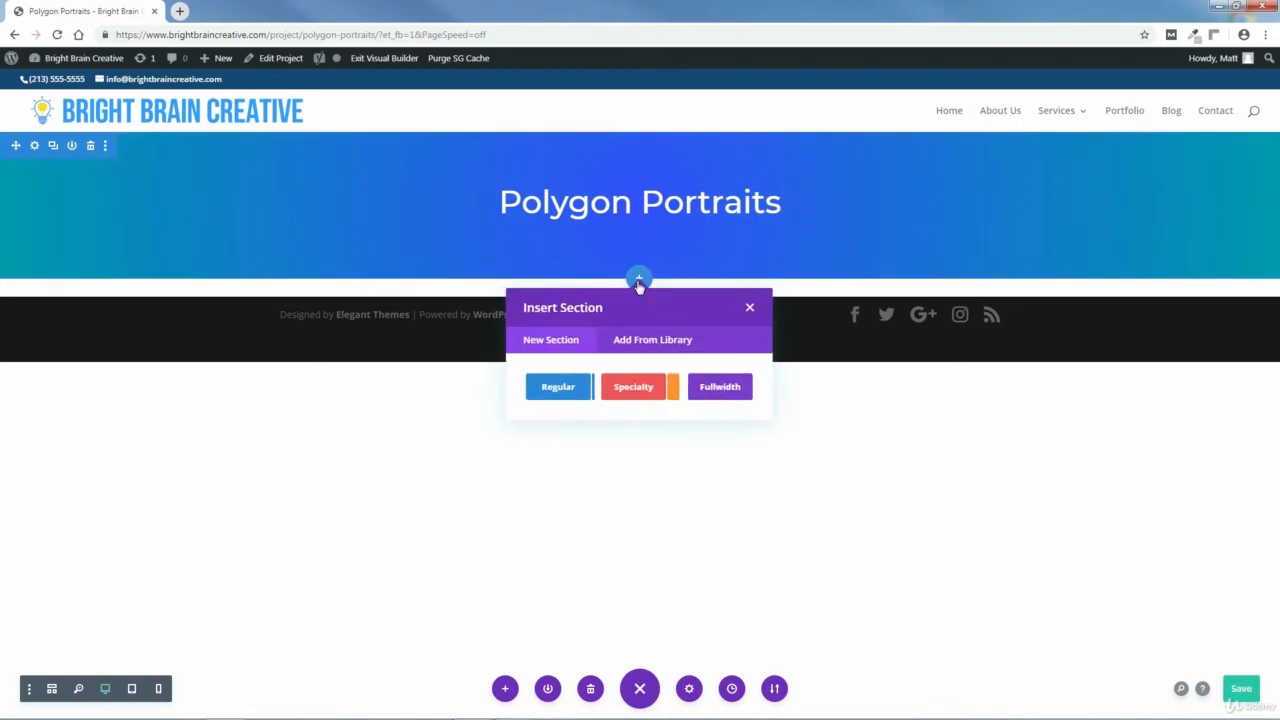
left_click(559, 390)
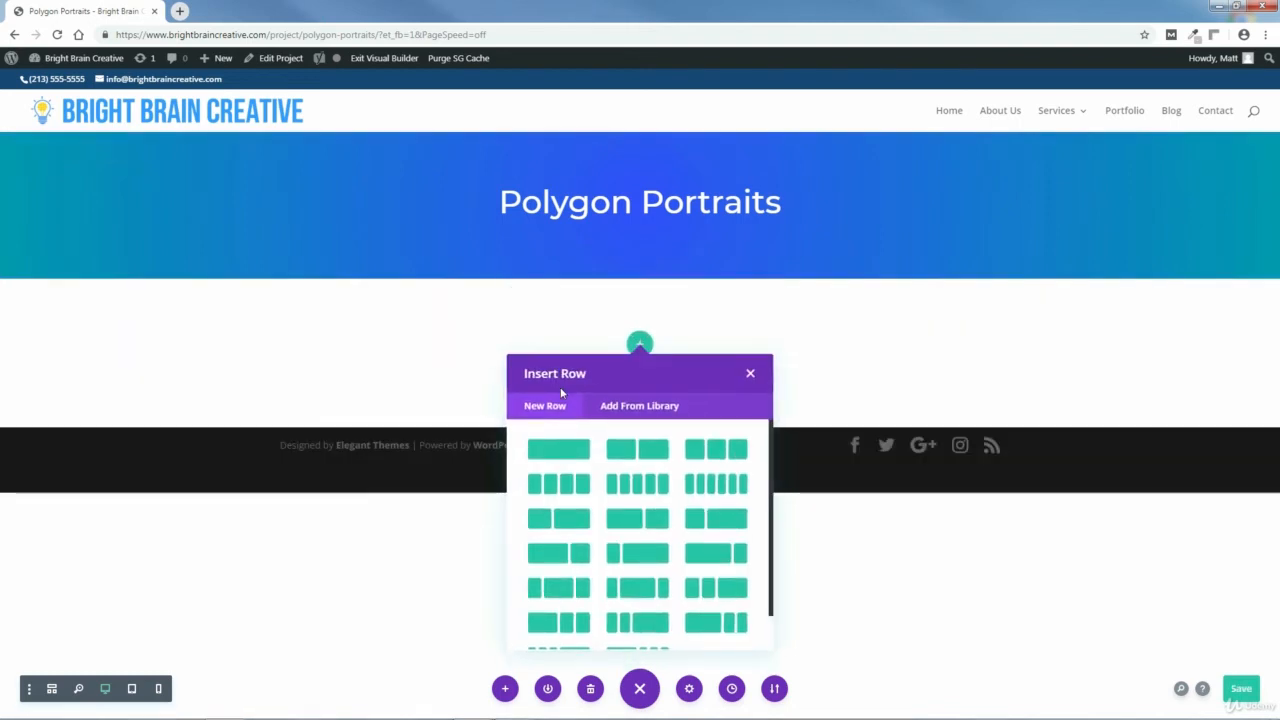
left_click(559, 451)
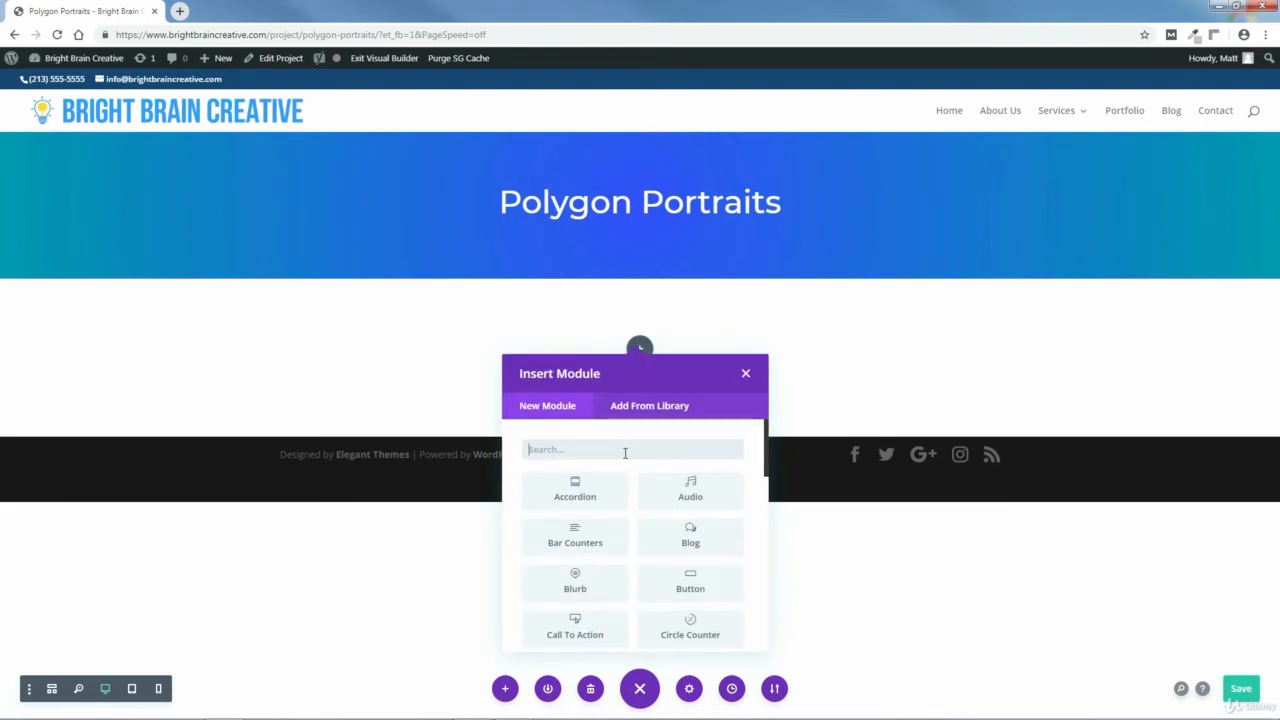
Add a Gallery module to the new row and move its settings window lower
type("gallery")
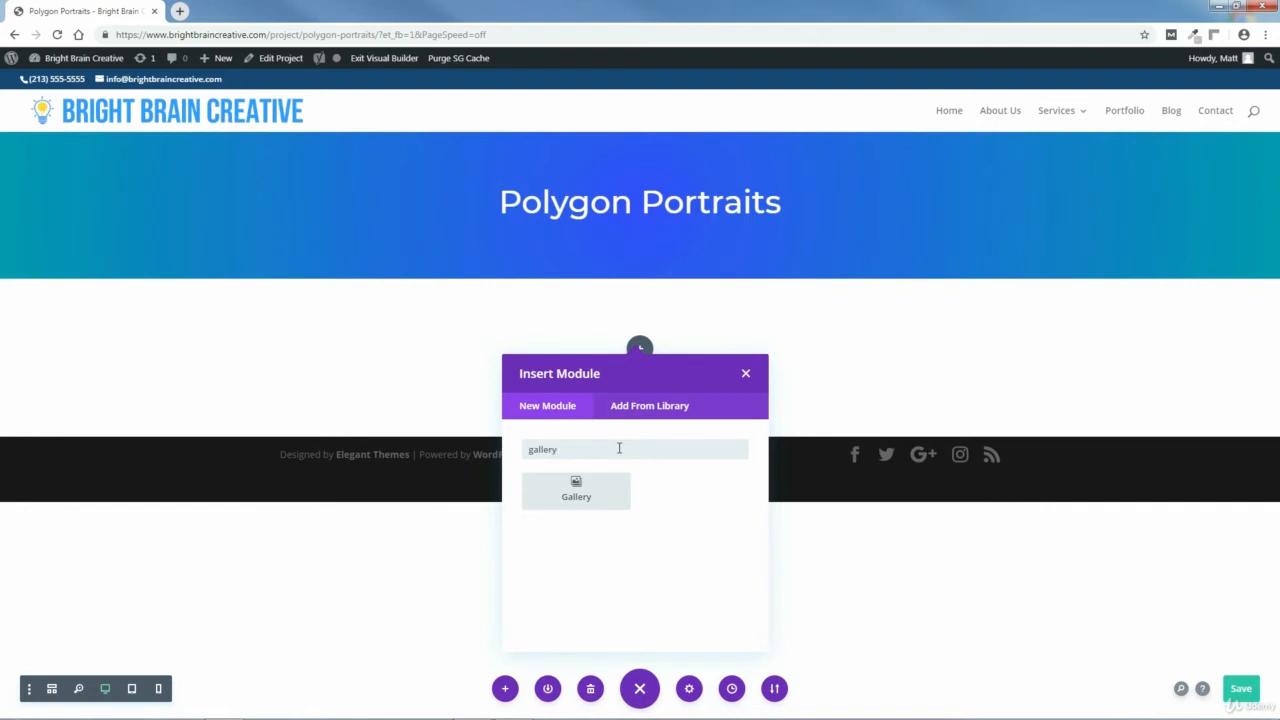
left_click(580, 505)
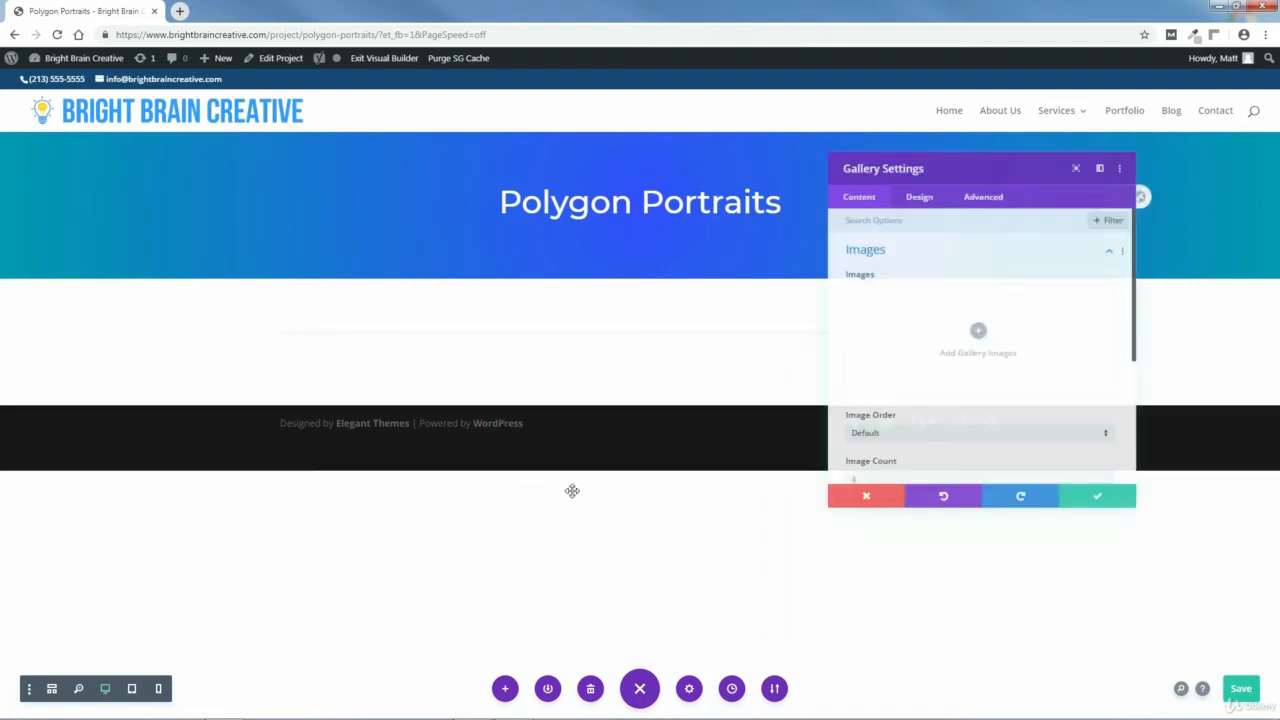
left_click_drag(989, 157, 971, 231)
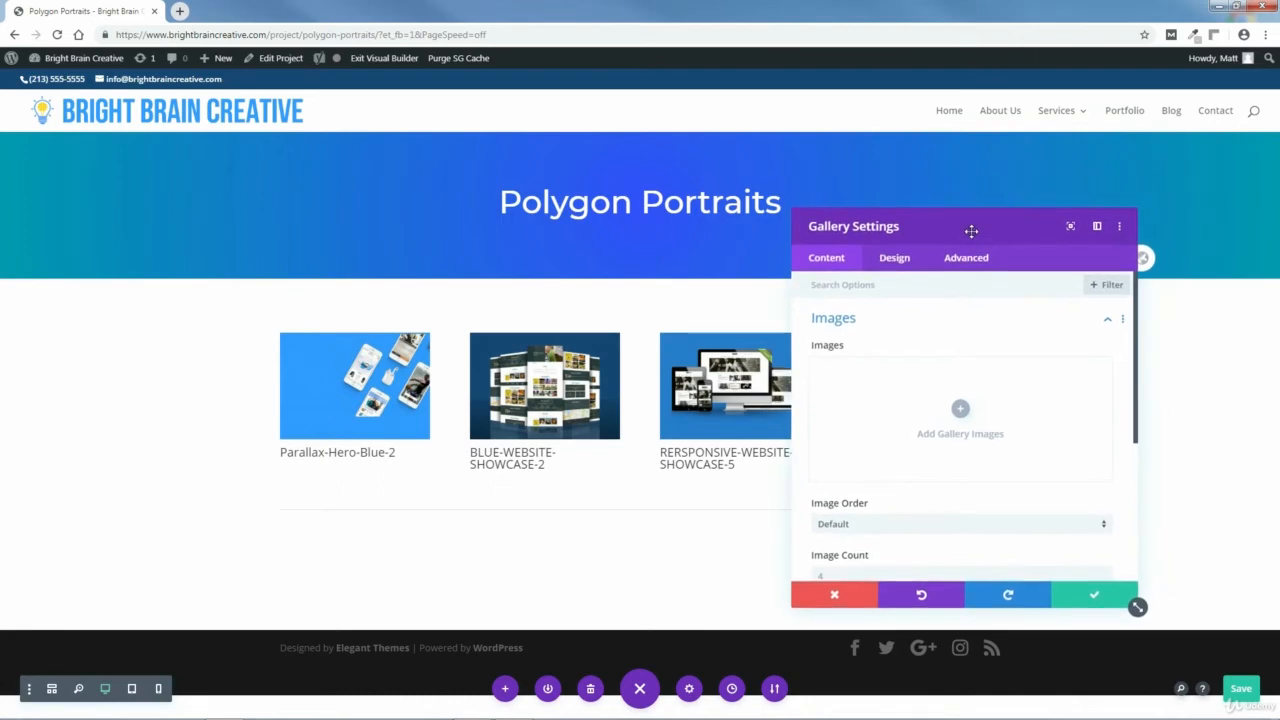
Upload all the polygon animal JPGs from the GRAPHIC DESIGN images folder as gallery images
left_click(960, 410)
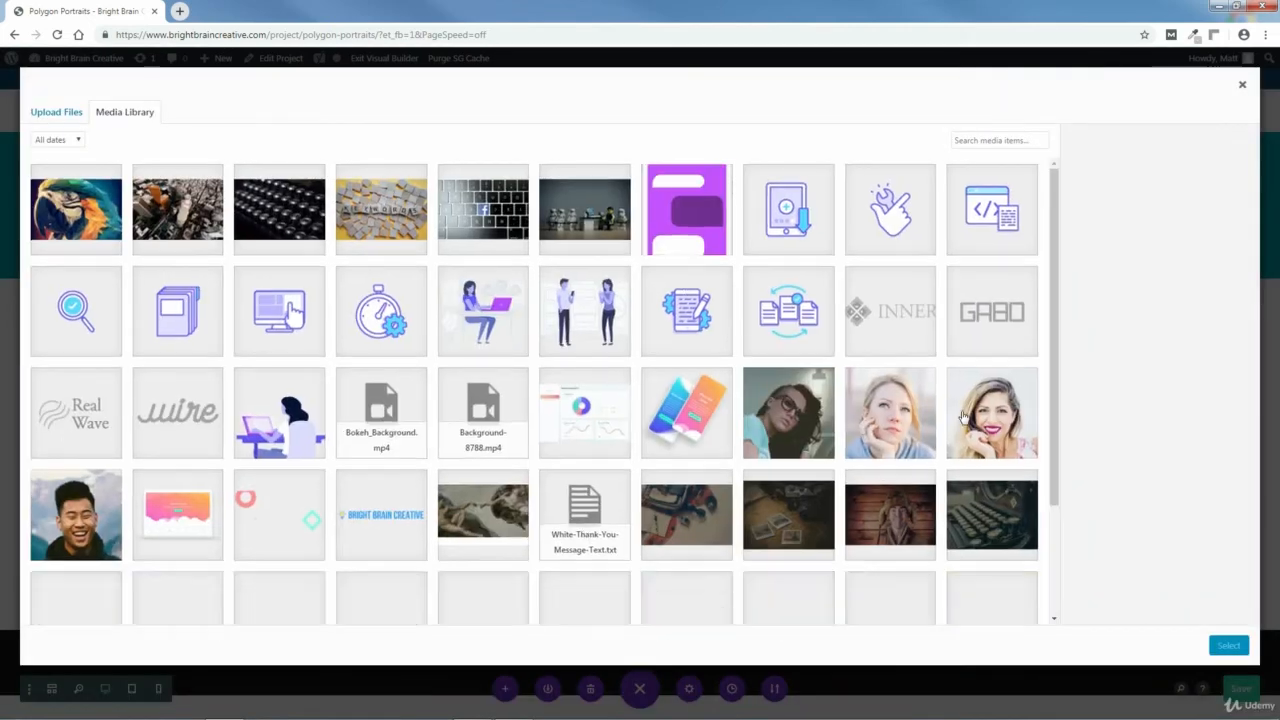
left_click(56, 113)
left_click(638, 356)
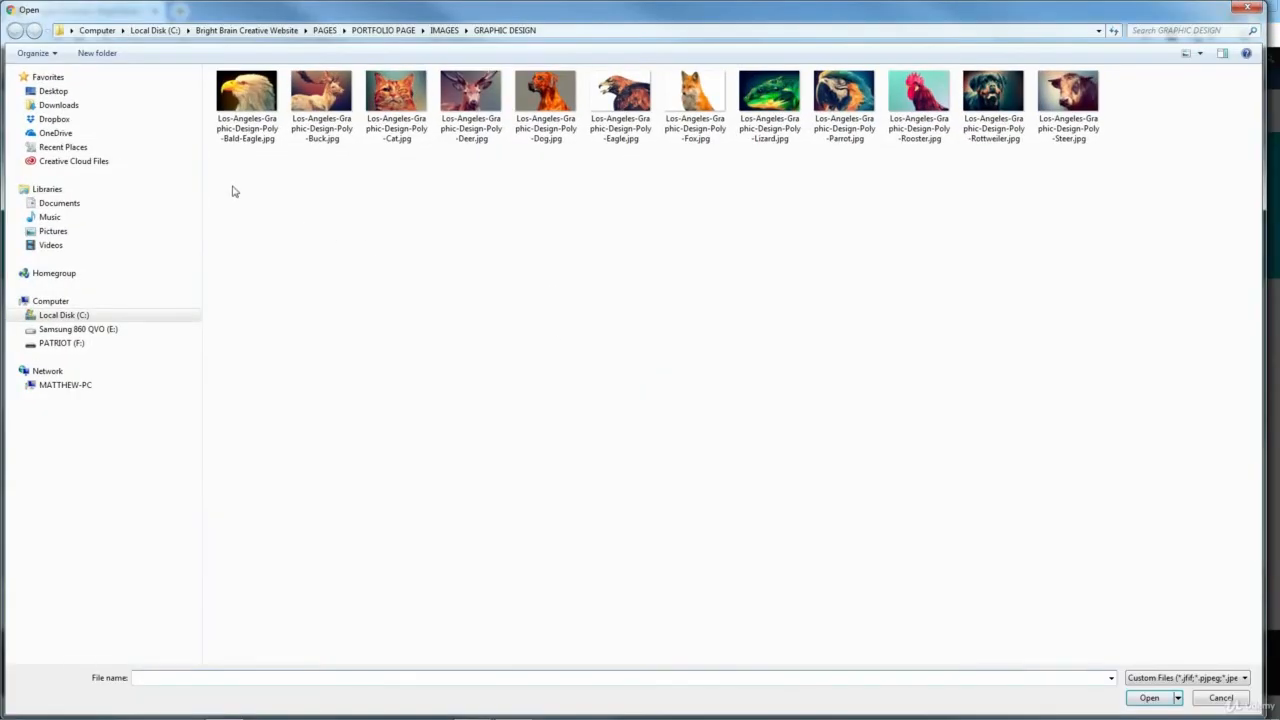
left_click_drag(234, 190, 1110, 86)
left_click(1149, 697)
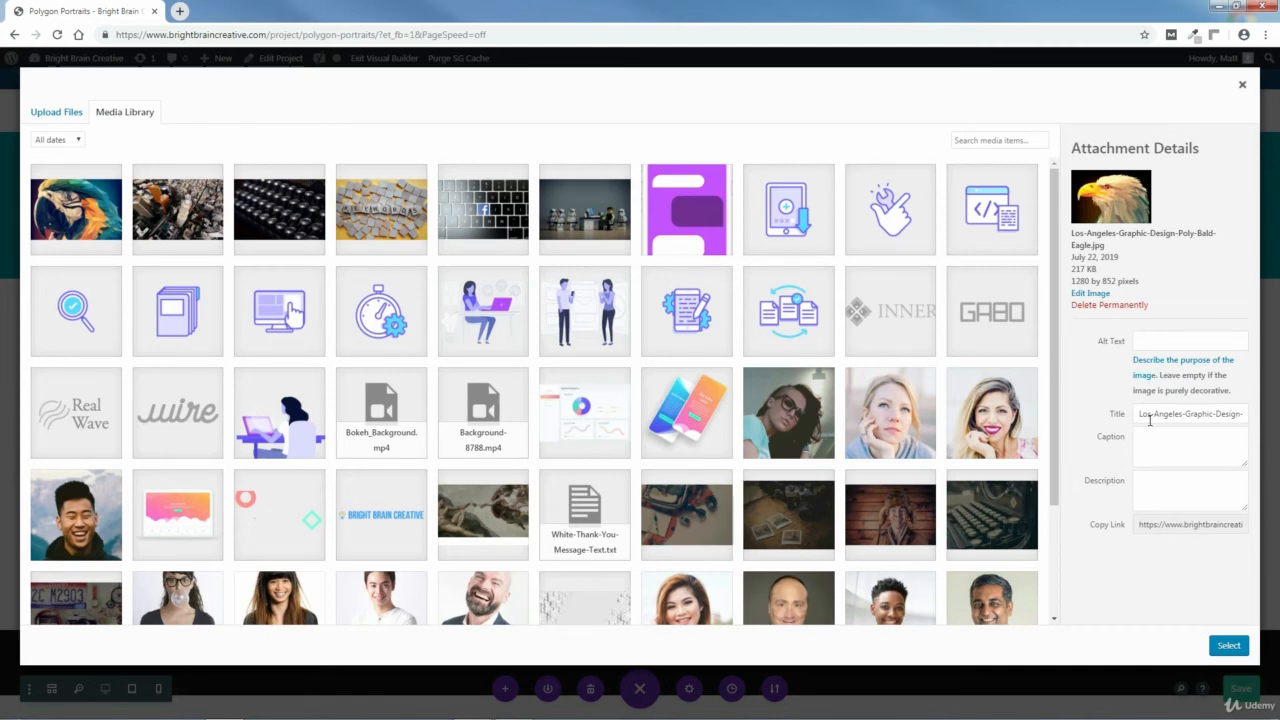
Insert the uploaded polygon animal images into the gallery and move the settings window off the third thumbnail
left_click_drag(1140, 418, 1245, 417)
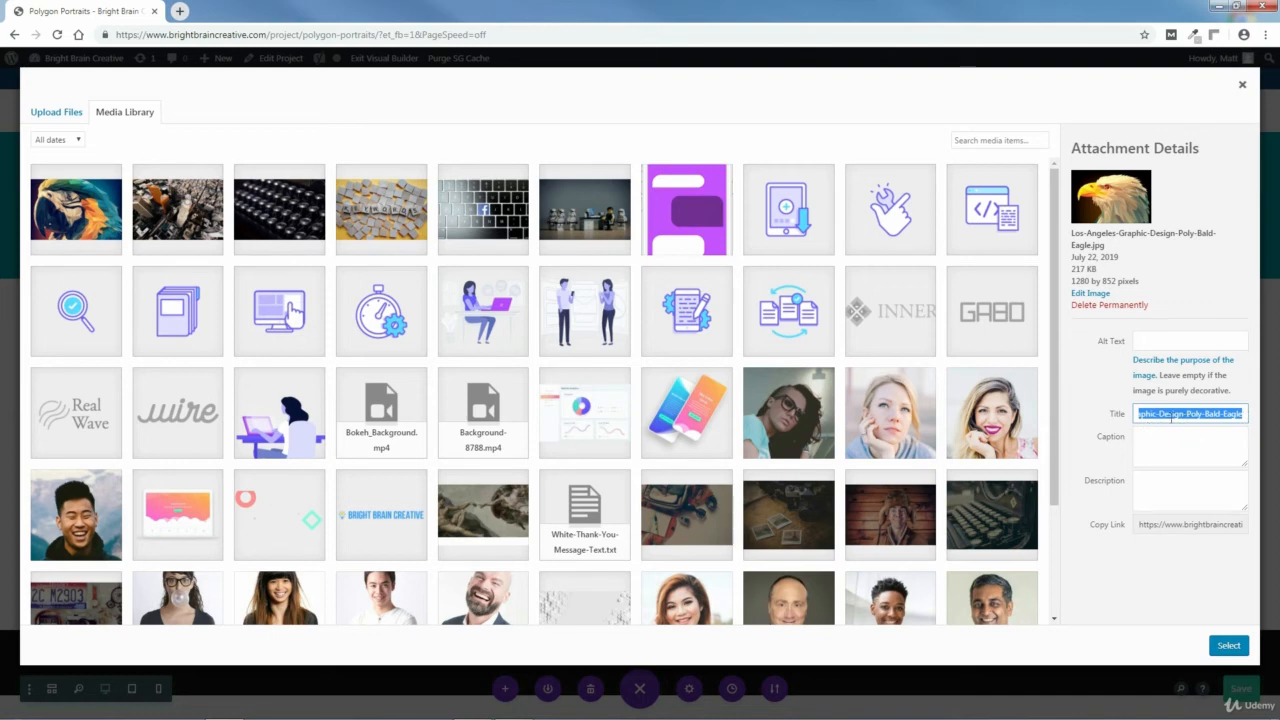
left_click(1189, 573)
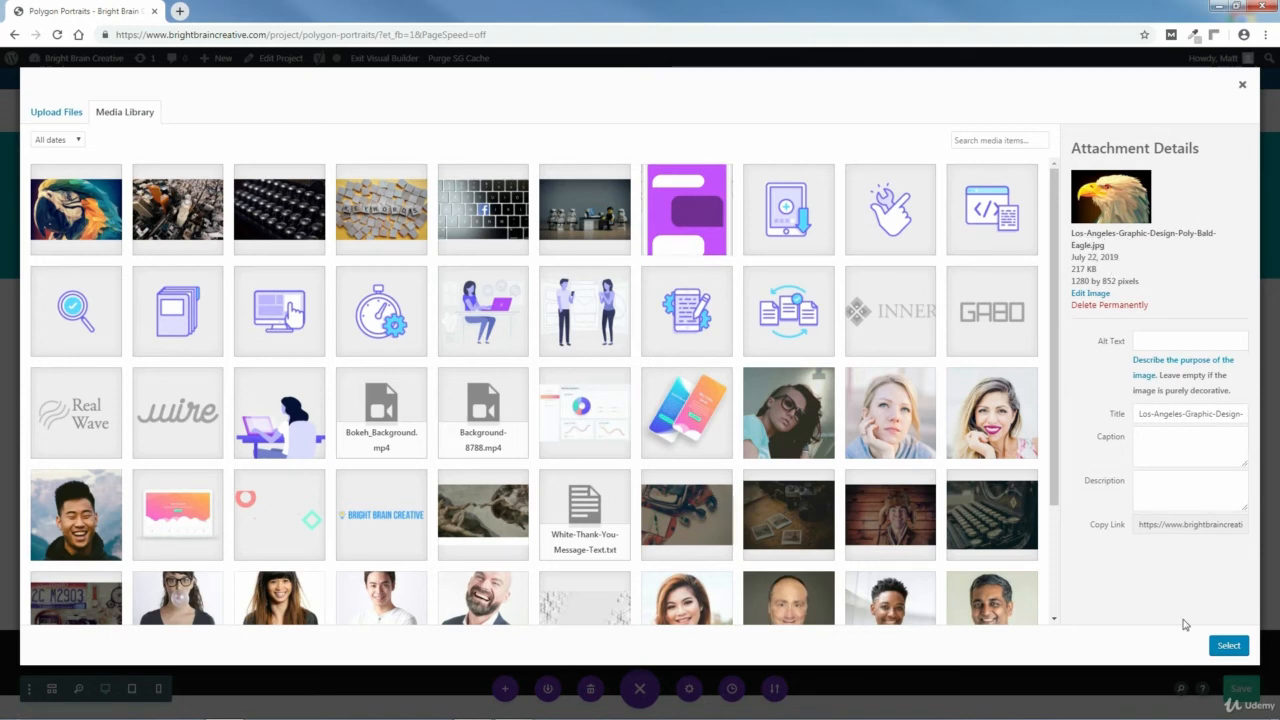
left_click(1229, 647)
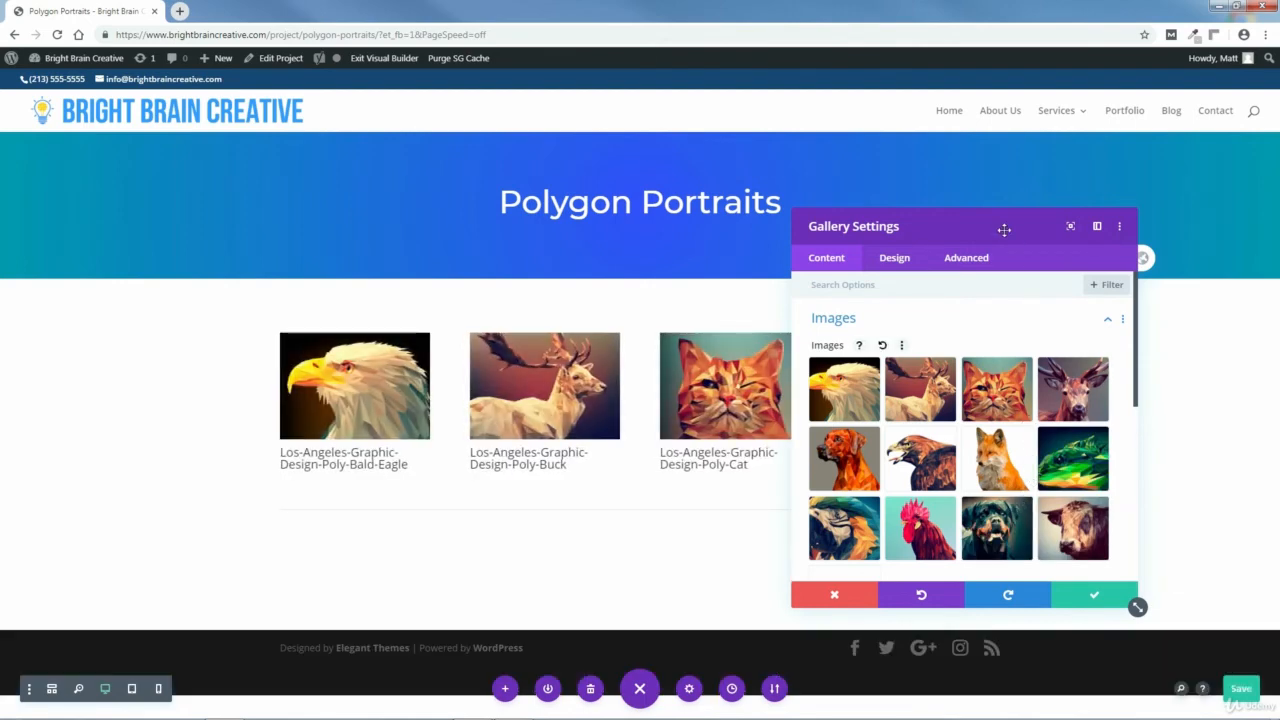
left_click_drag(1004, 230, 1077, 223)
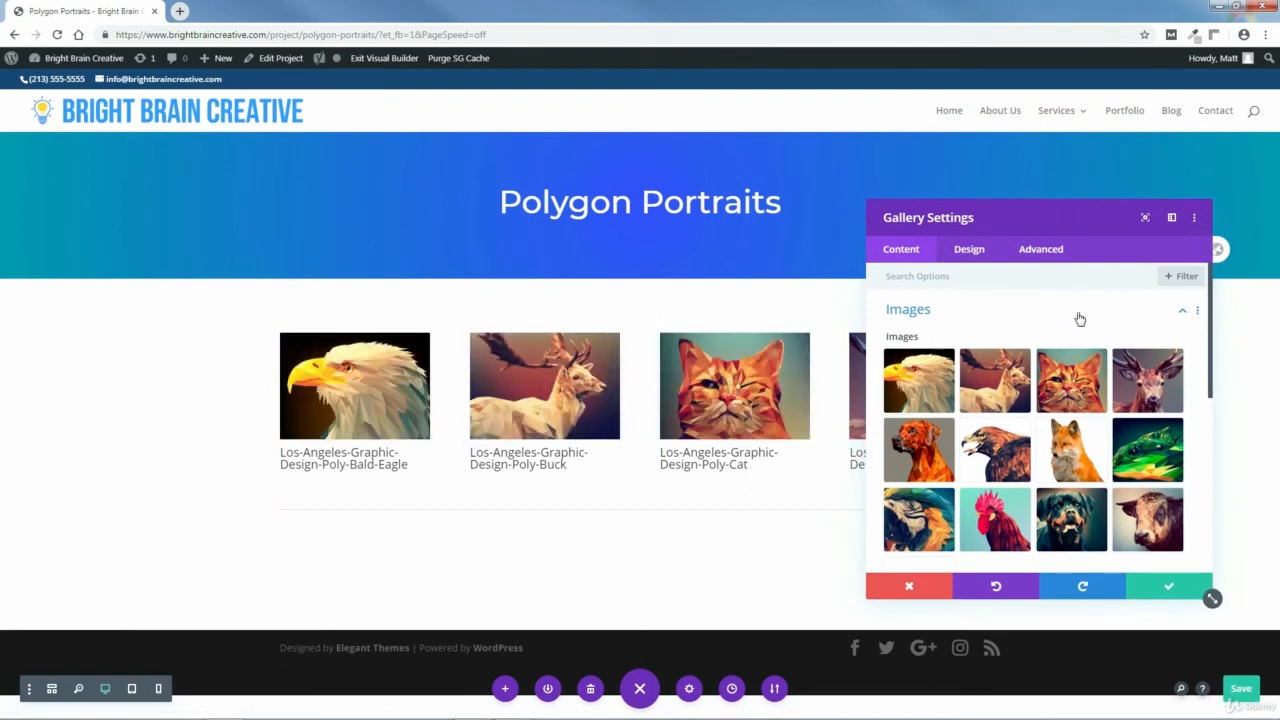
Change the gallery layout to Slider and save the module settings
left_click(969, 252)
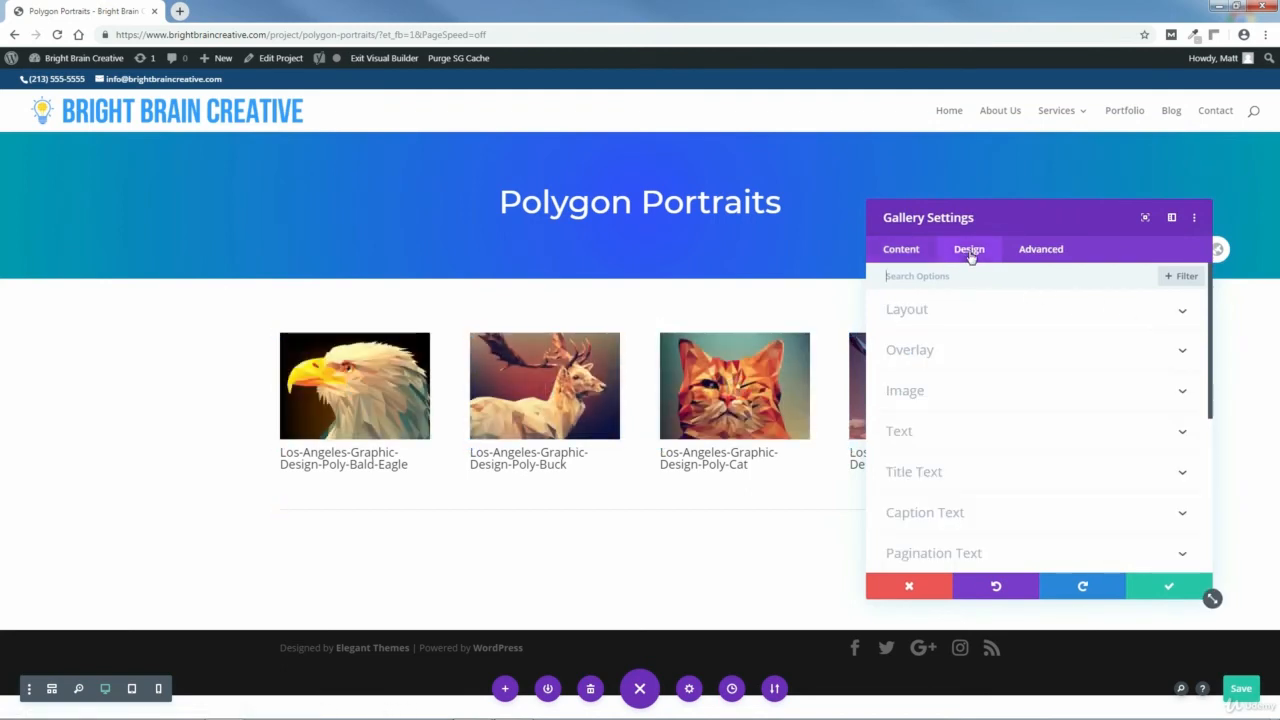
left_click(912, 316)
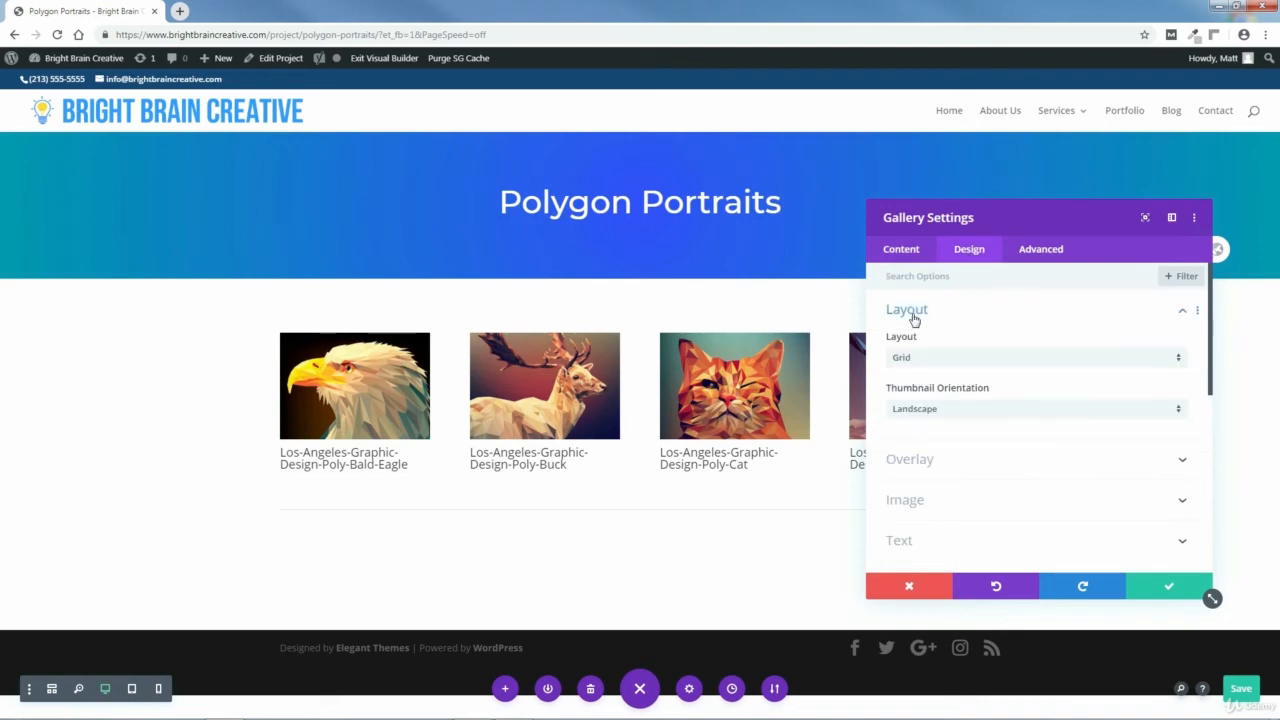
left_click(943, 362)
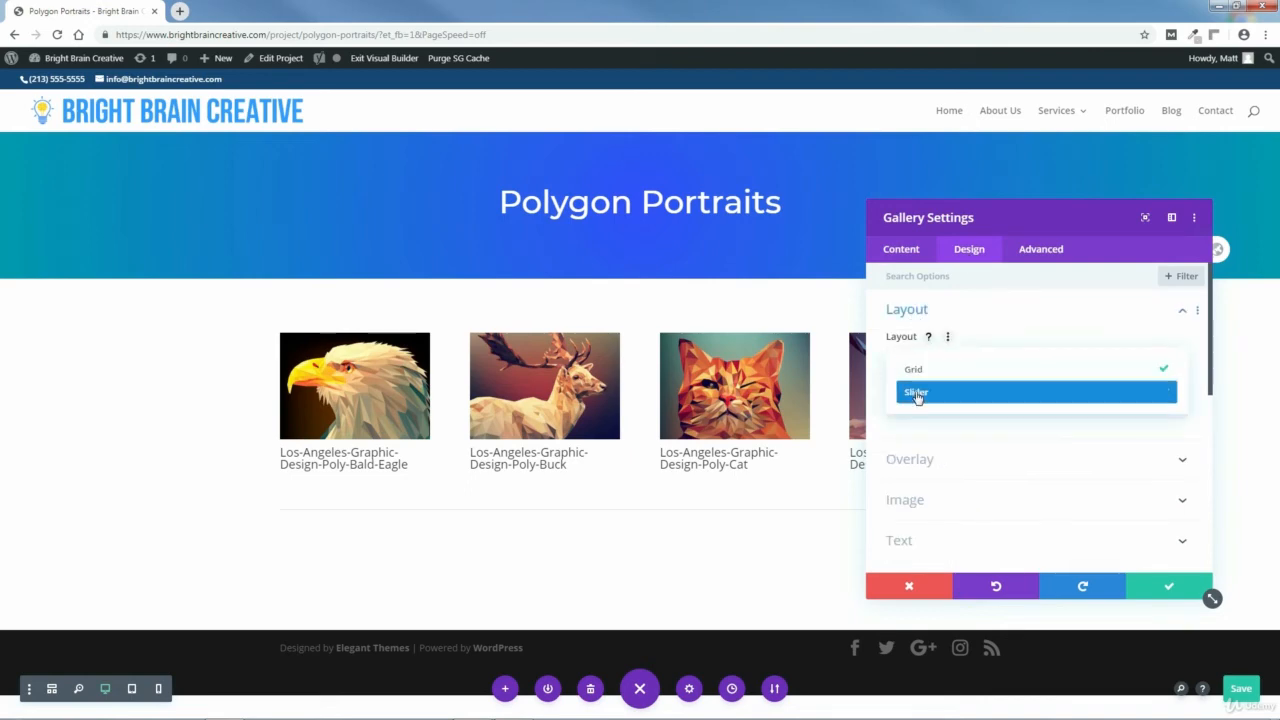
left_click(917, 392)
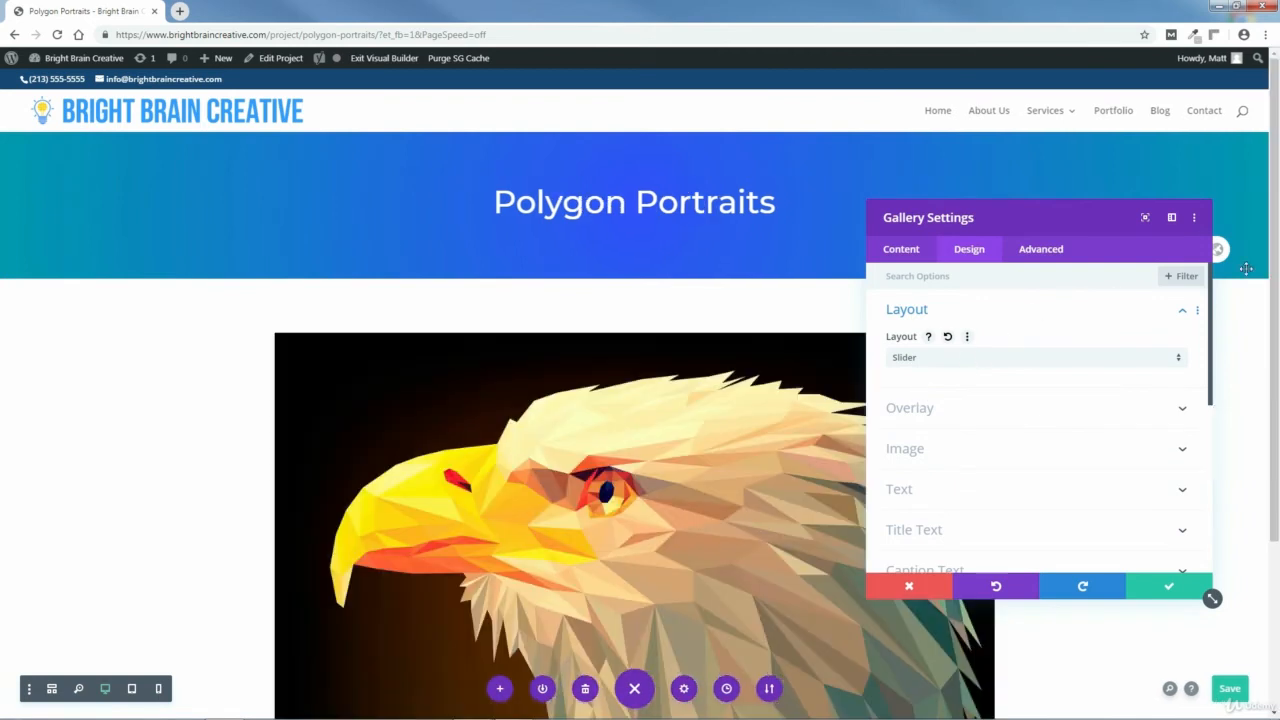
left_click_drag(1275, 256, 1277, 350)
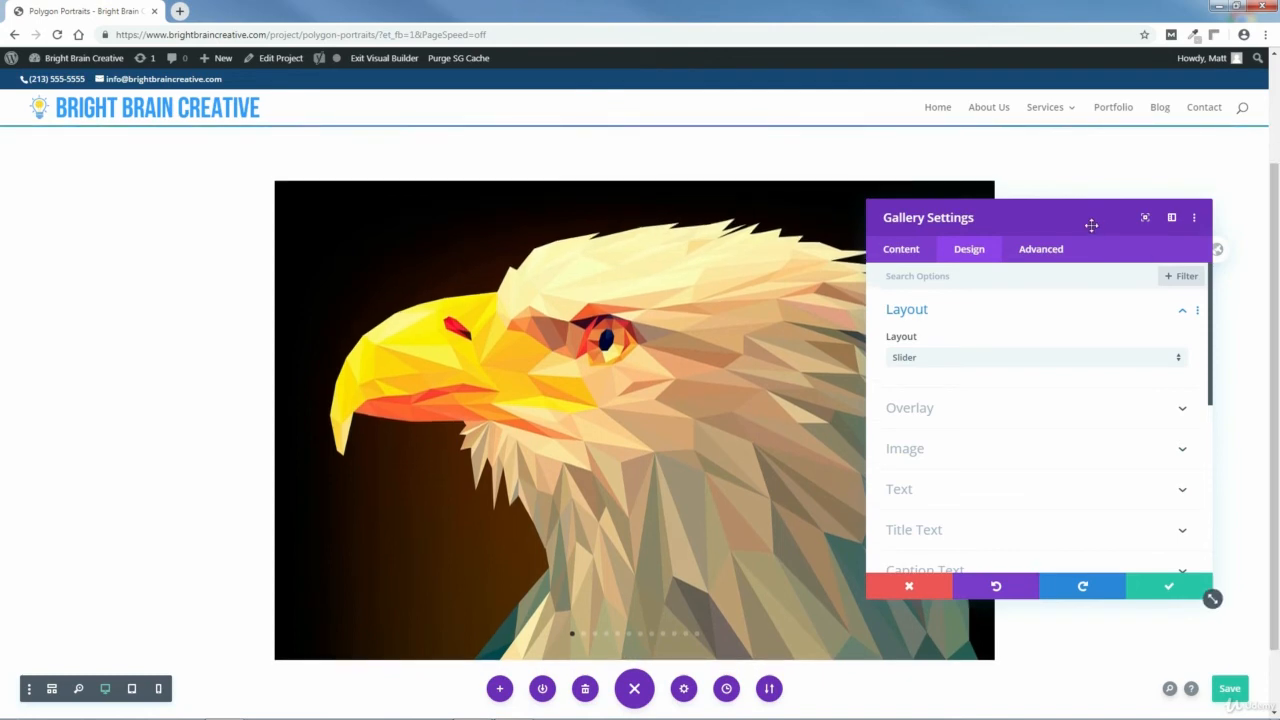
left_click_drag(1089, 220, 1061, 155)
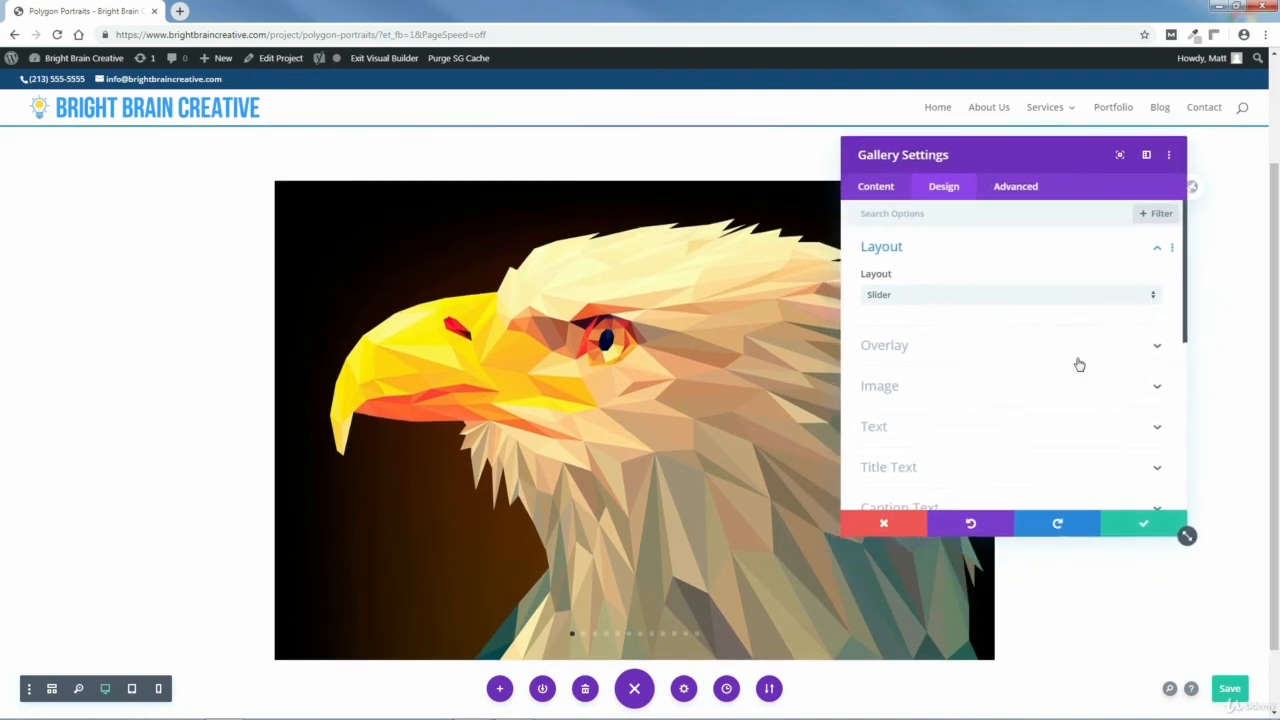
left_click(1146, 527)
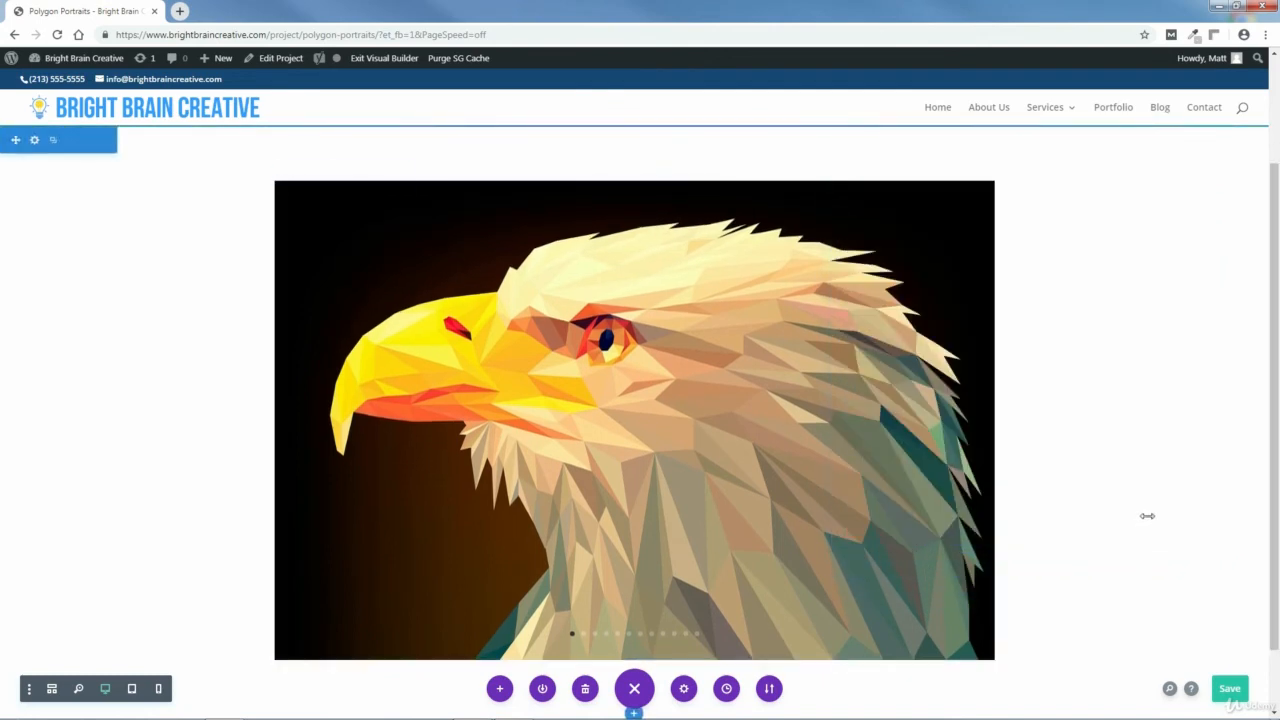
Insert the saved Footer section from the library below the gallery section and save the page
scroll(1278, 374, "down", 2)
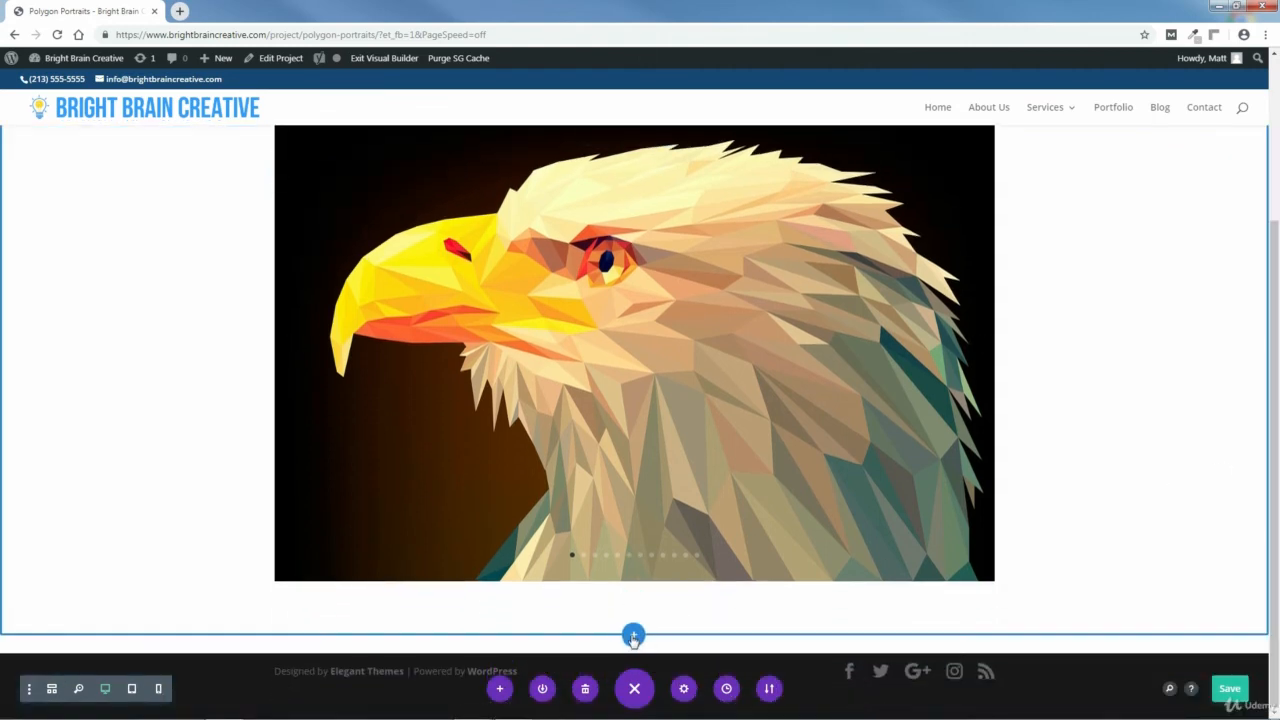
left_click(634, 637)
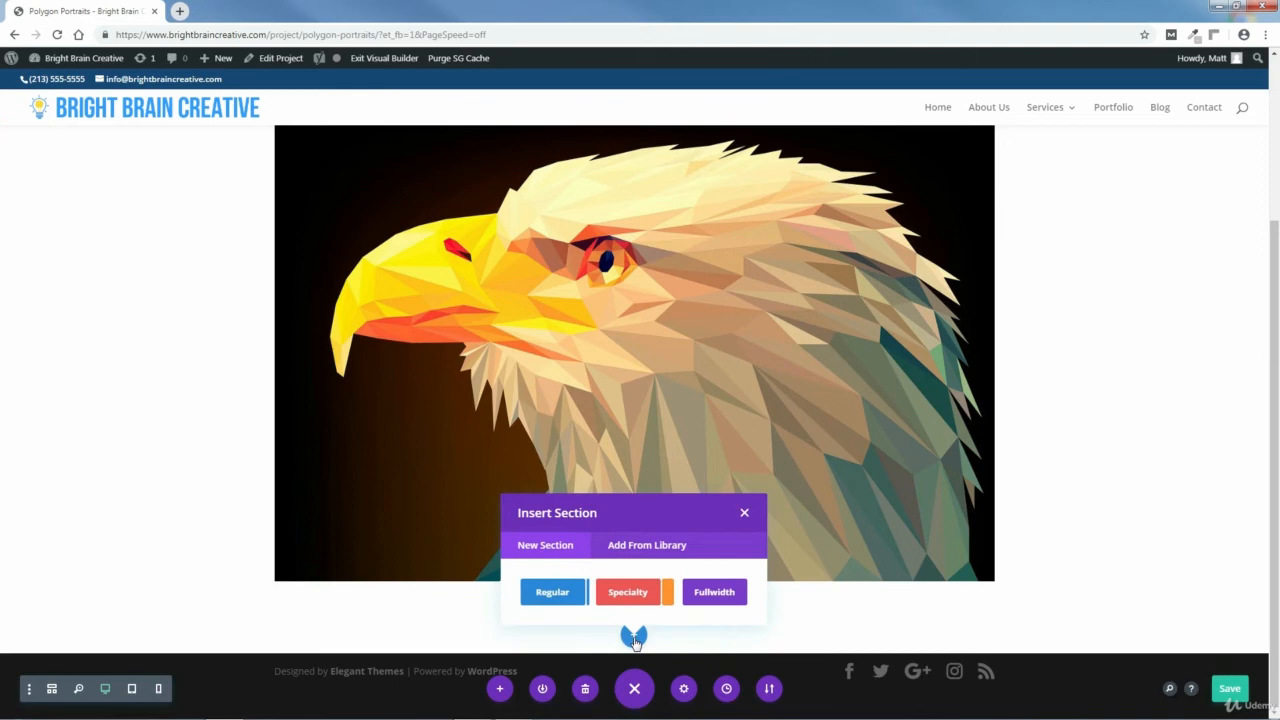
left_click(647, 543)
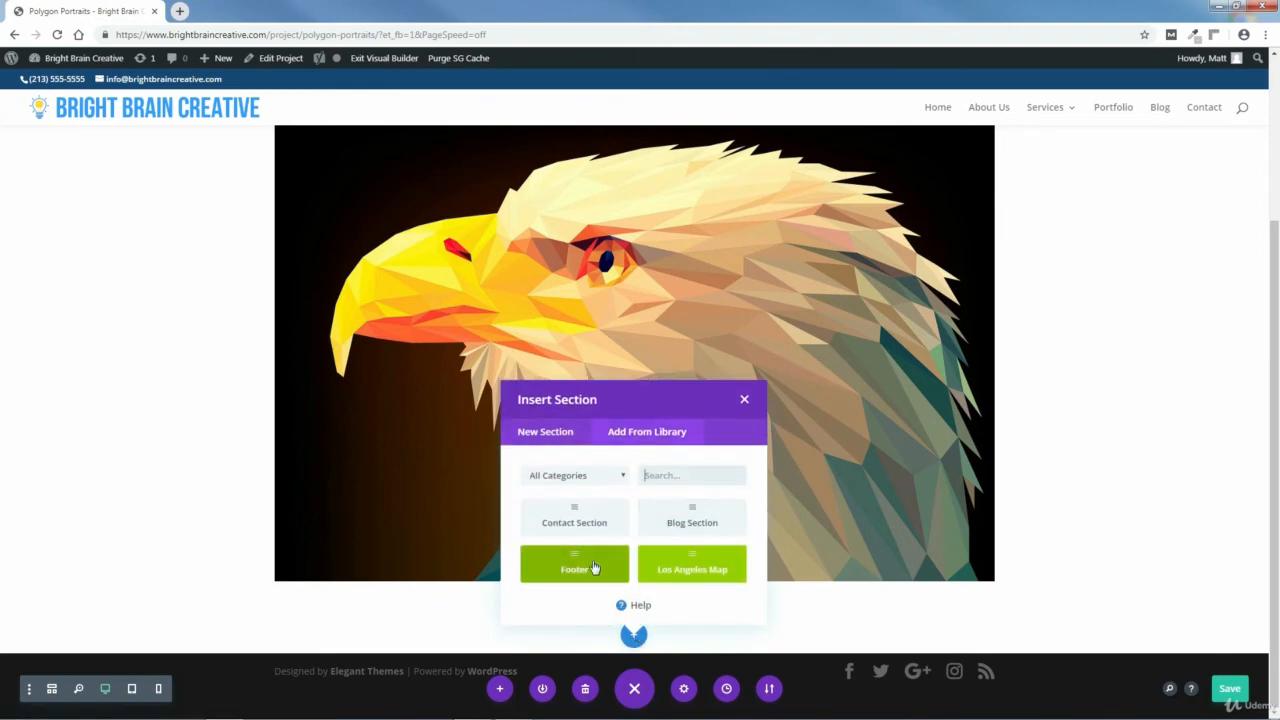
left_click(585, 569)
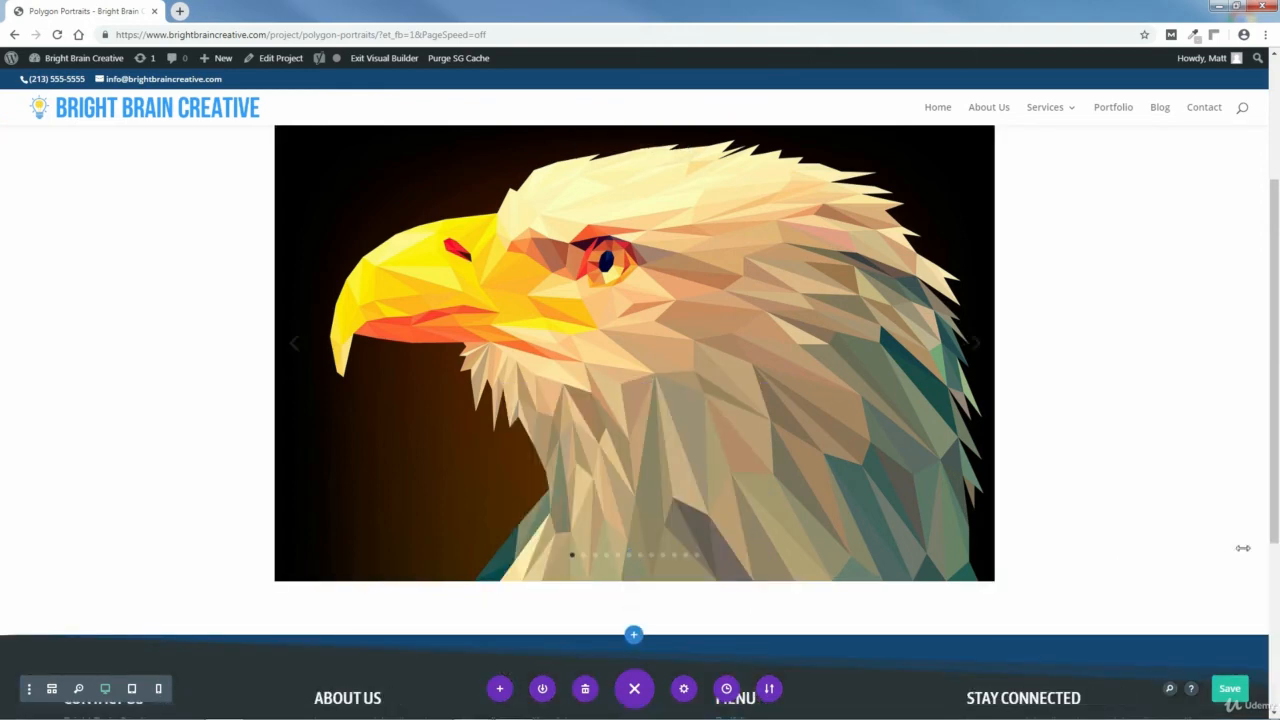
scroll(1275, 650, "down", 3)
left_click_drag(1277, 652, 1278, 683)
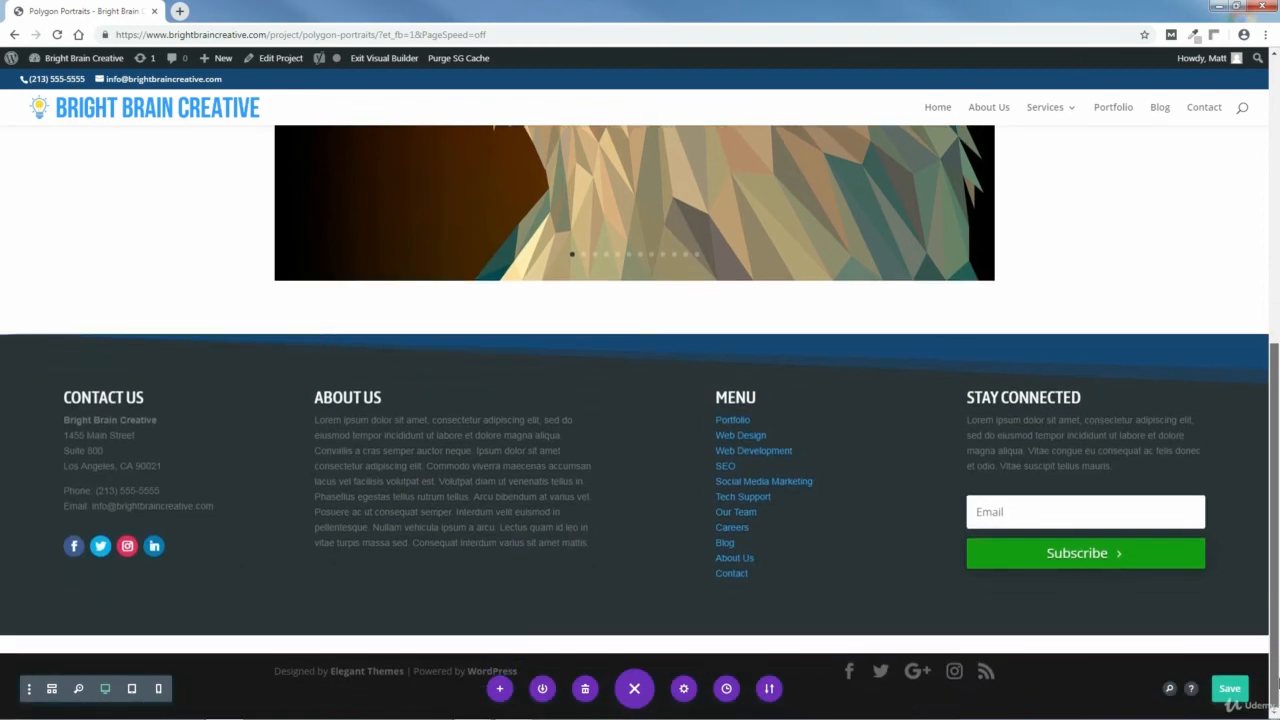
left_click(1230, 690)
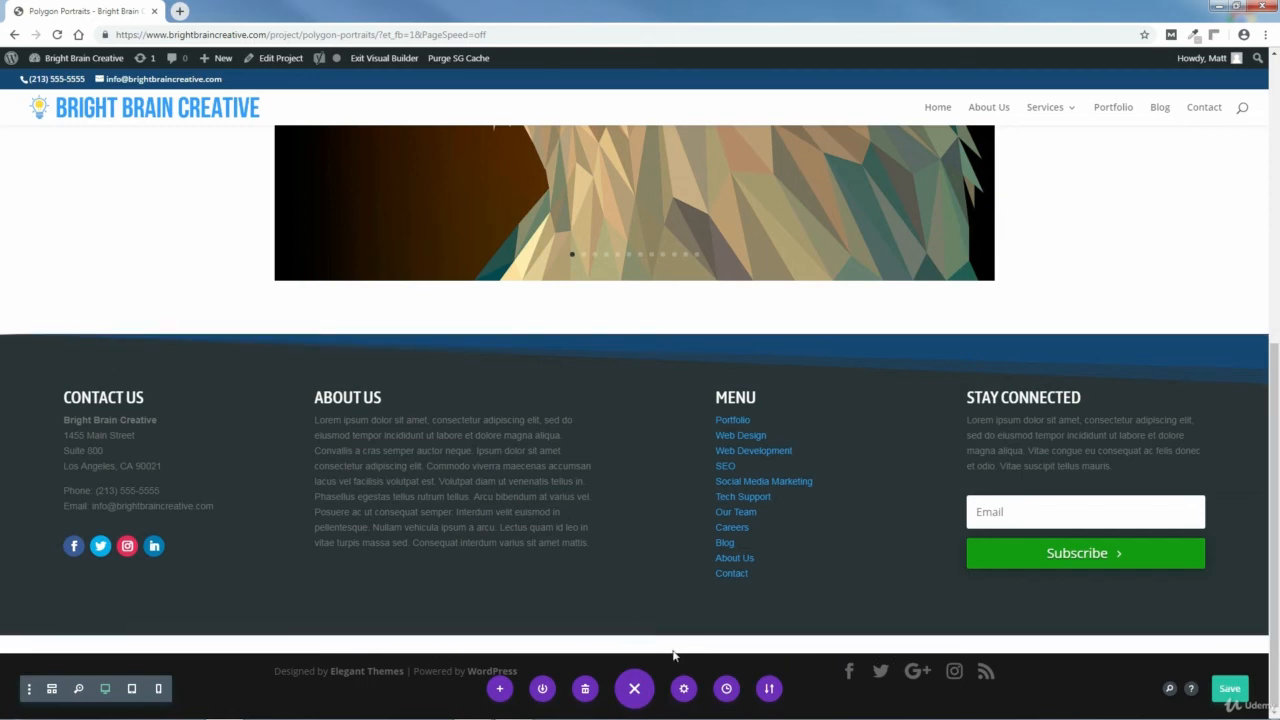
Open the WordPress Dashboard in a new browser tab and place it ahead of the Polygon Portraits tab
mouse_move(55, 62)
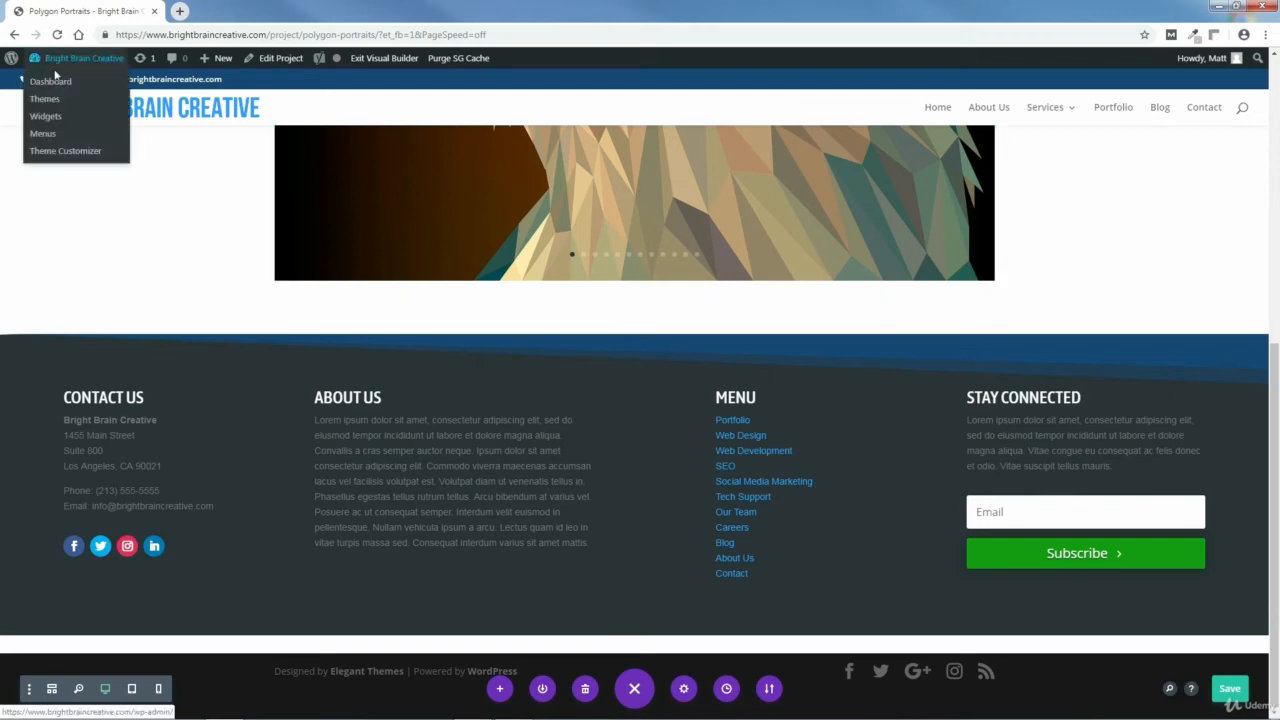
right_click(58, 84)
left_click(89, 92)
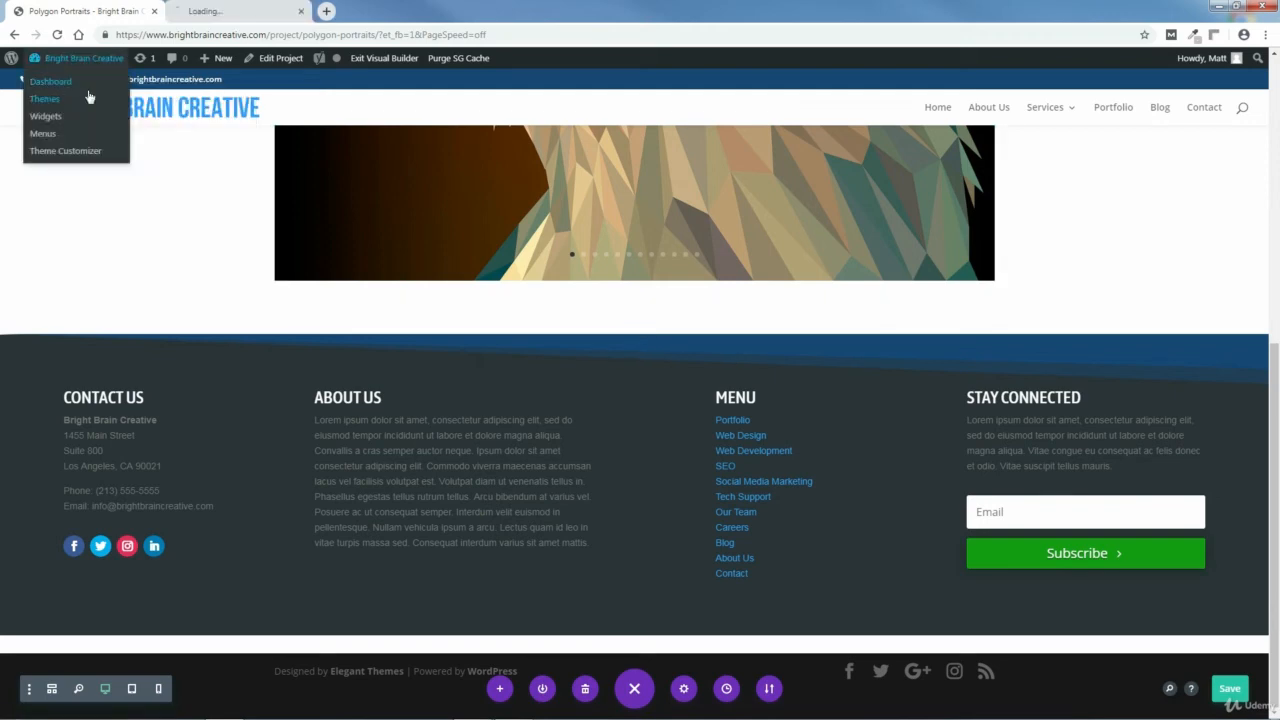
left_click_drag(215, 11, 60, 8)
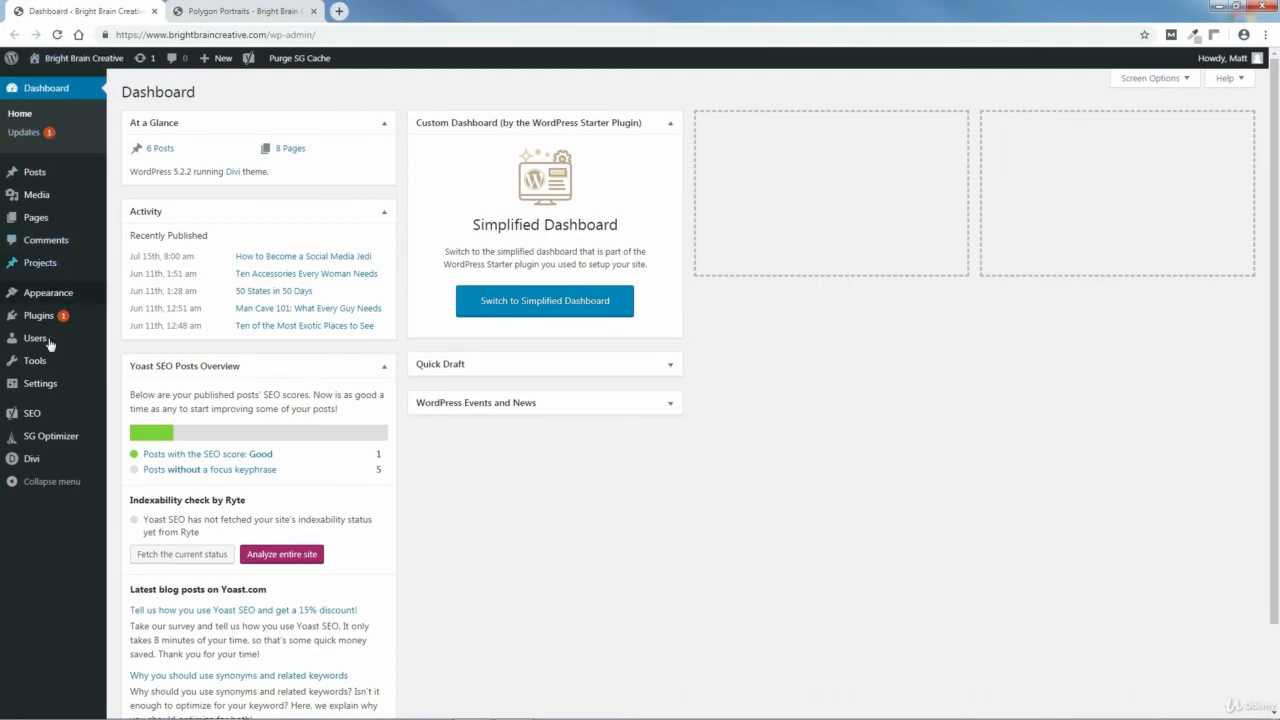
Open the Divi Theme Options and add two new lines at the end of the Custom CSS code
mouse_move(33, 463)
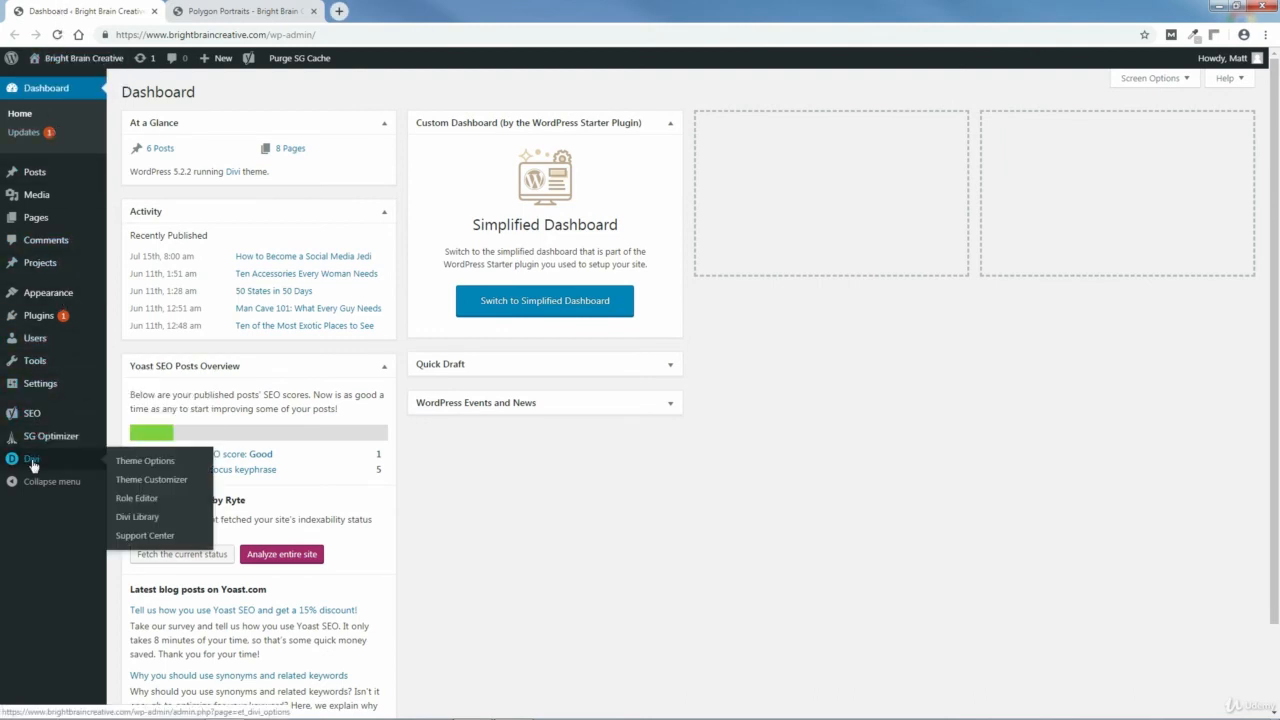
left_click(150, 462)
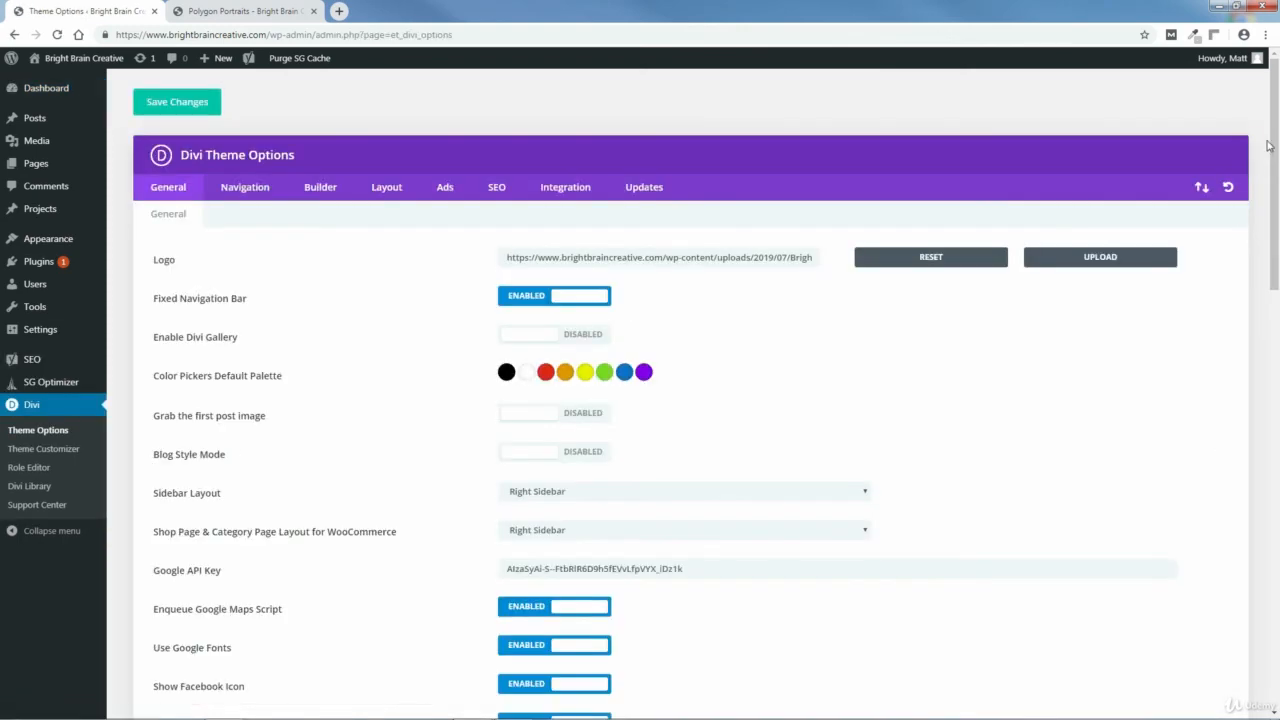
left_click_drag(1267, 146, 1240, 608)
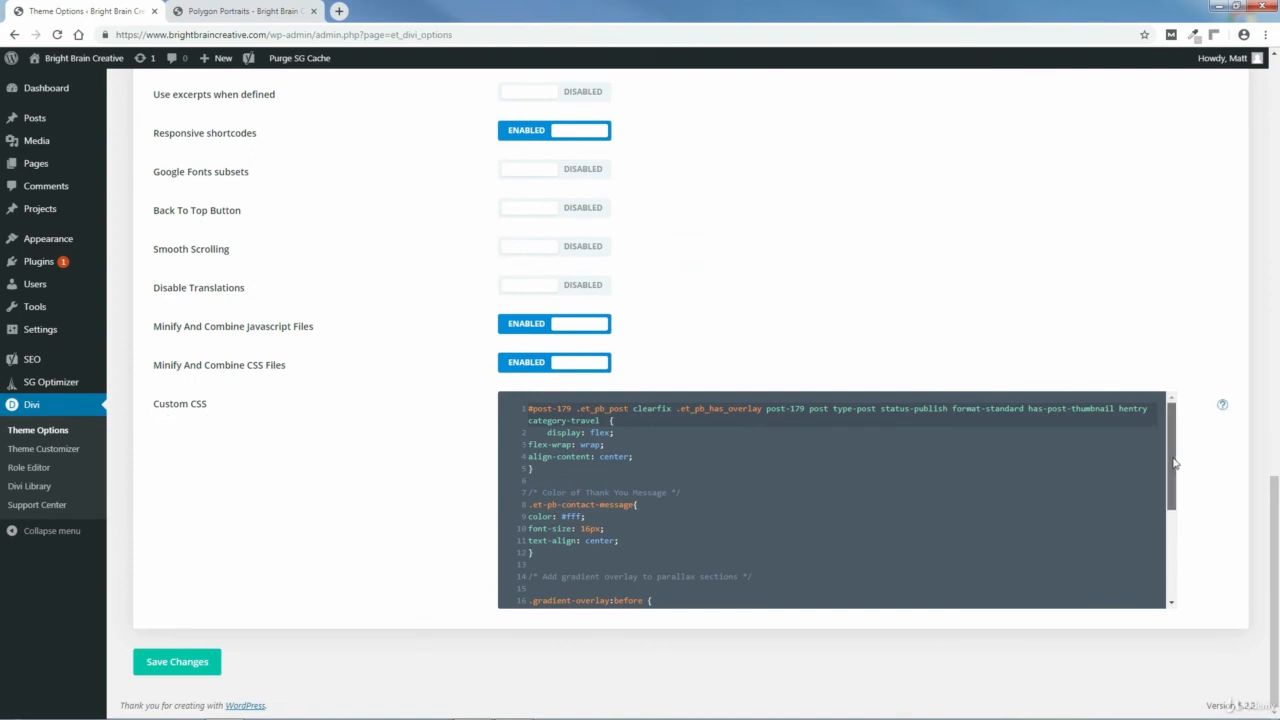
left_click_drag(1171, 471, 1171, 580)
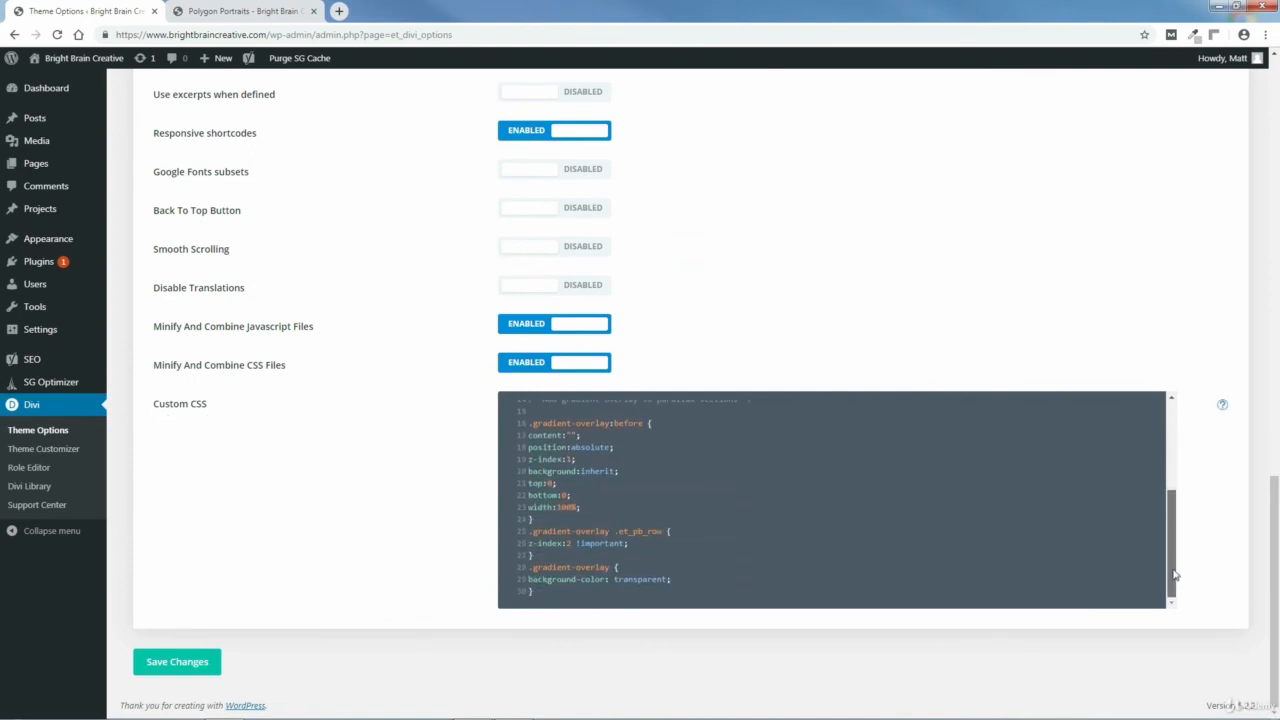
left_click(543, 594)
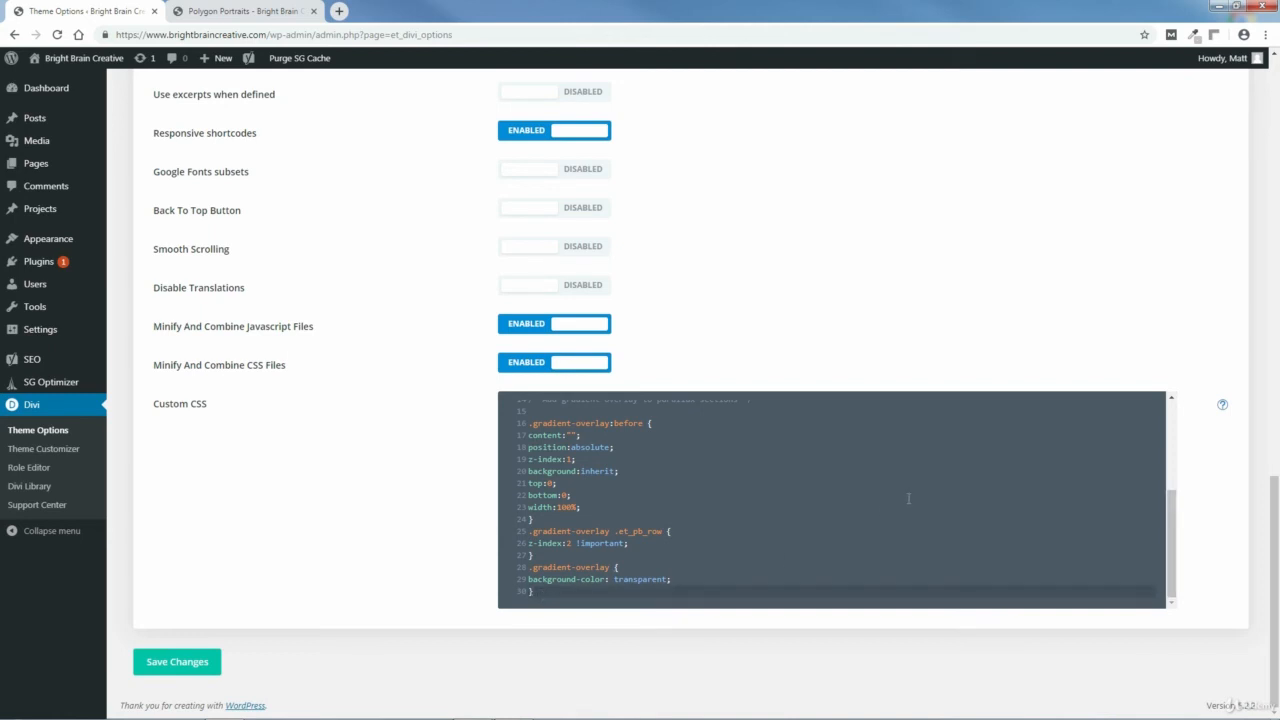
key("Return")
key("Return")
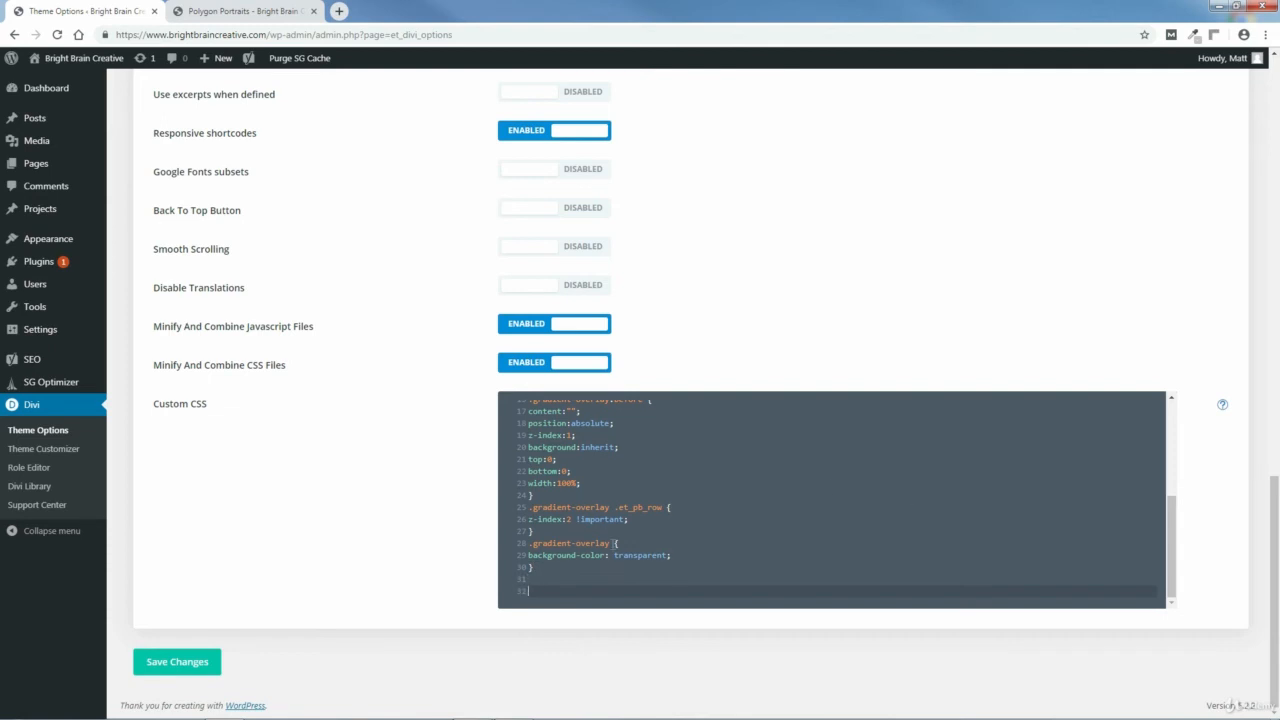
In File Explorer, open the text file "Custom CSS to Remove Space Under Footer" from PAGES > PORTFOLIO PAGE > IMAGES > WEB DESIGN > CUSTOM CSS on Local Disk (C:)
mouse_move(282, 712)
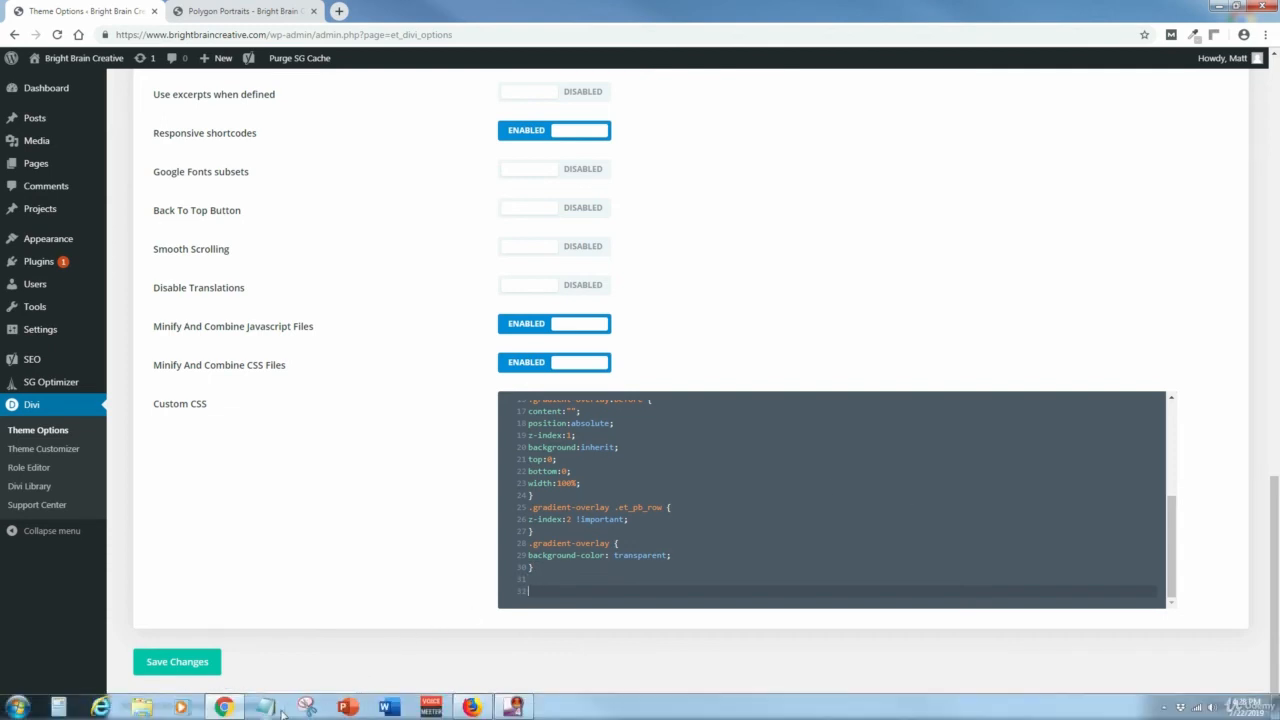
left_click(140, 712)
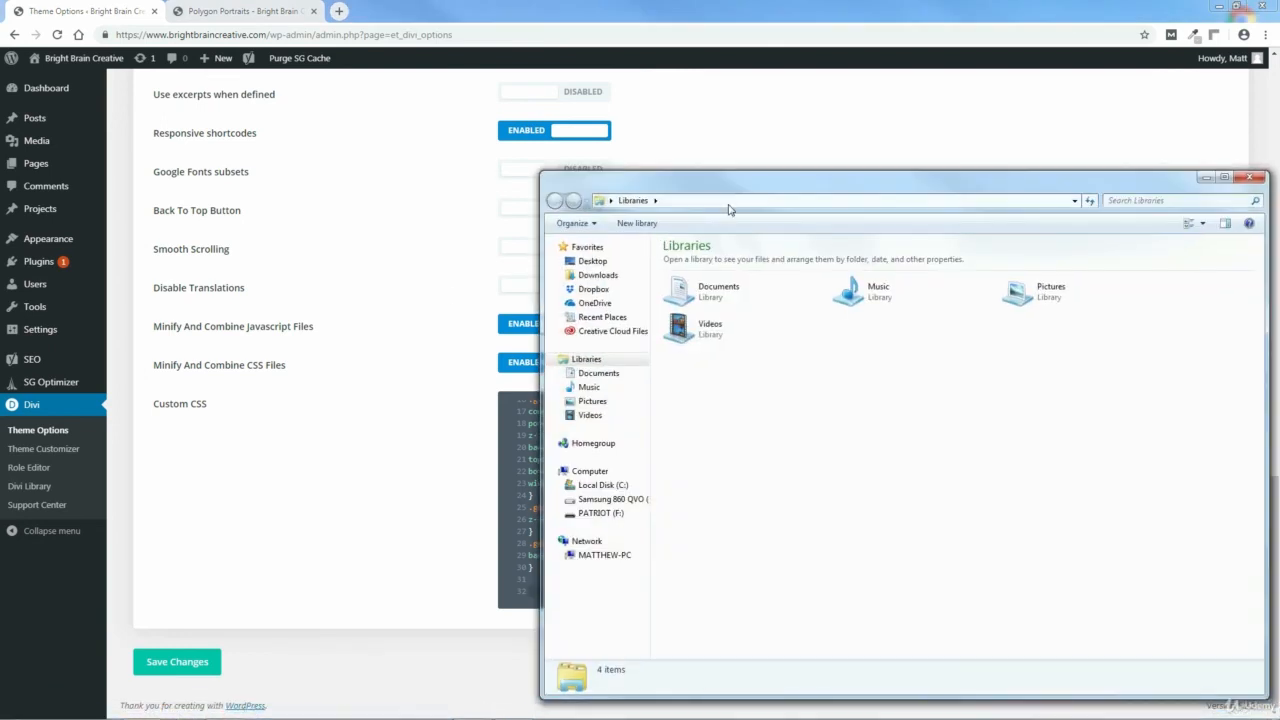
left_click_drag(720, 190, 265, 88)
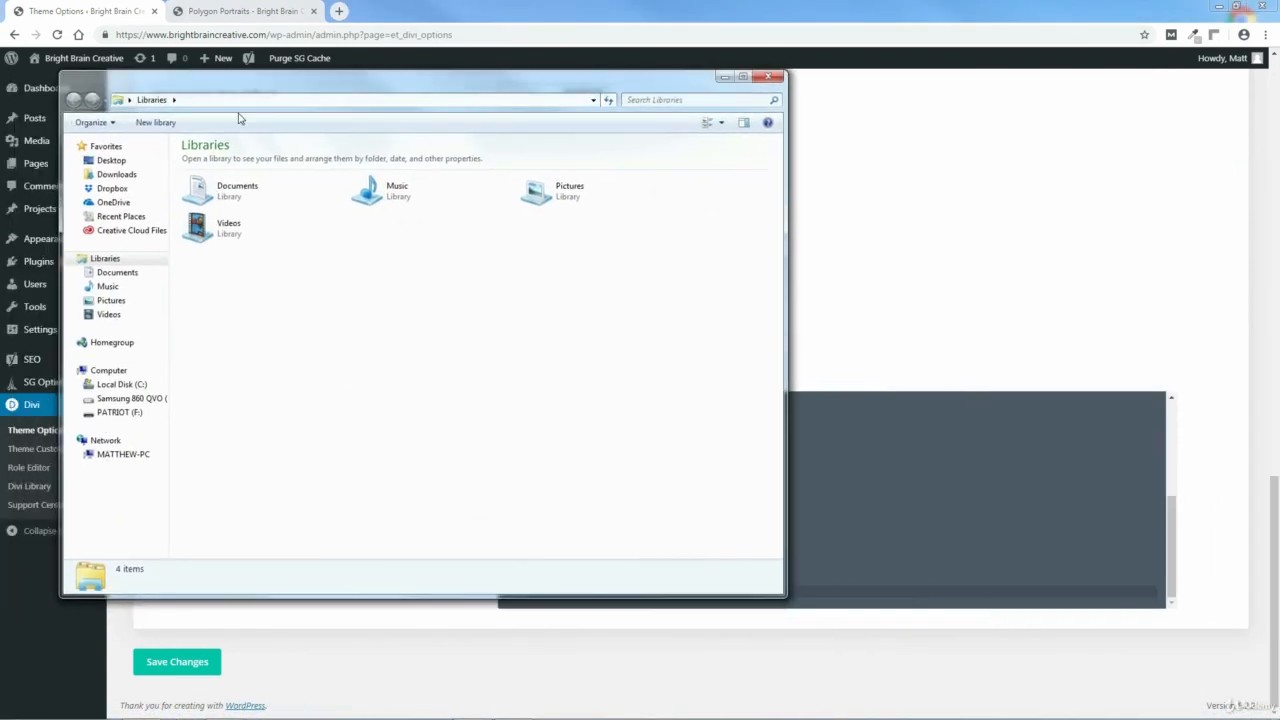
left_click(118, 385)
double_click(225, 176)
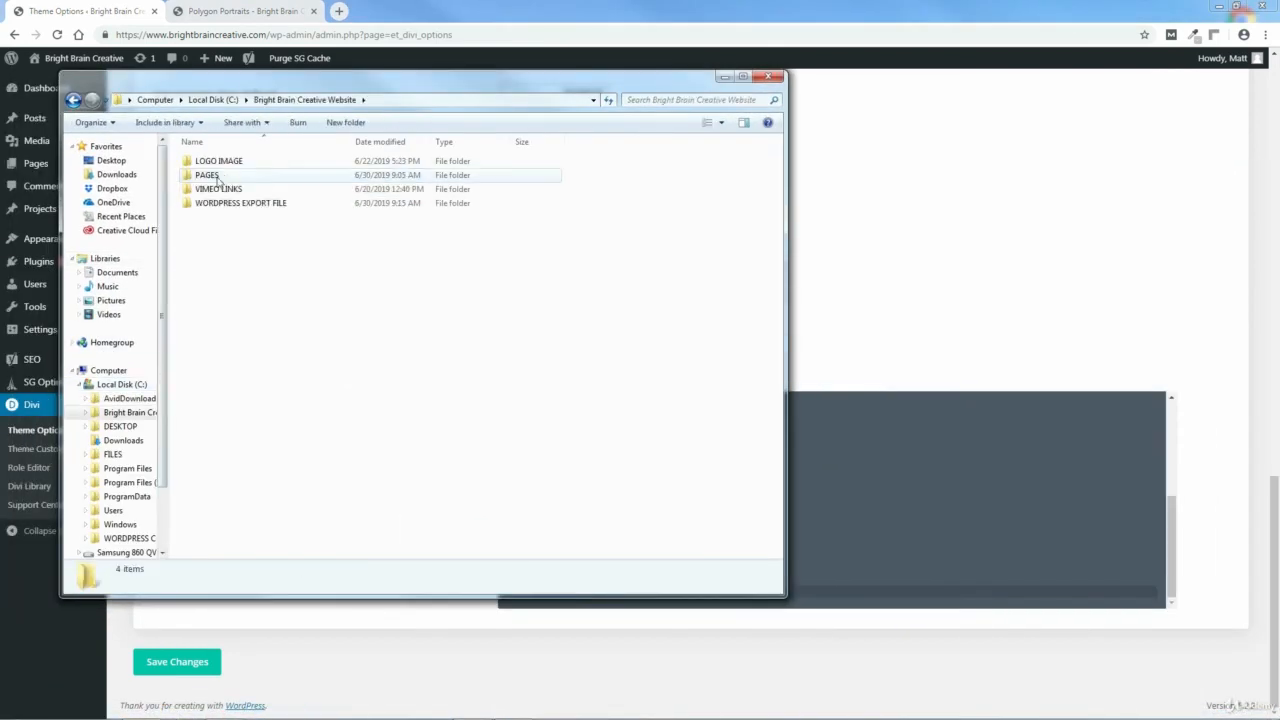
double_click(204, 177)
double_click(205, 177)
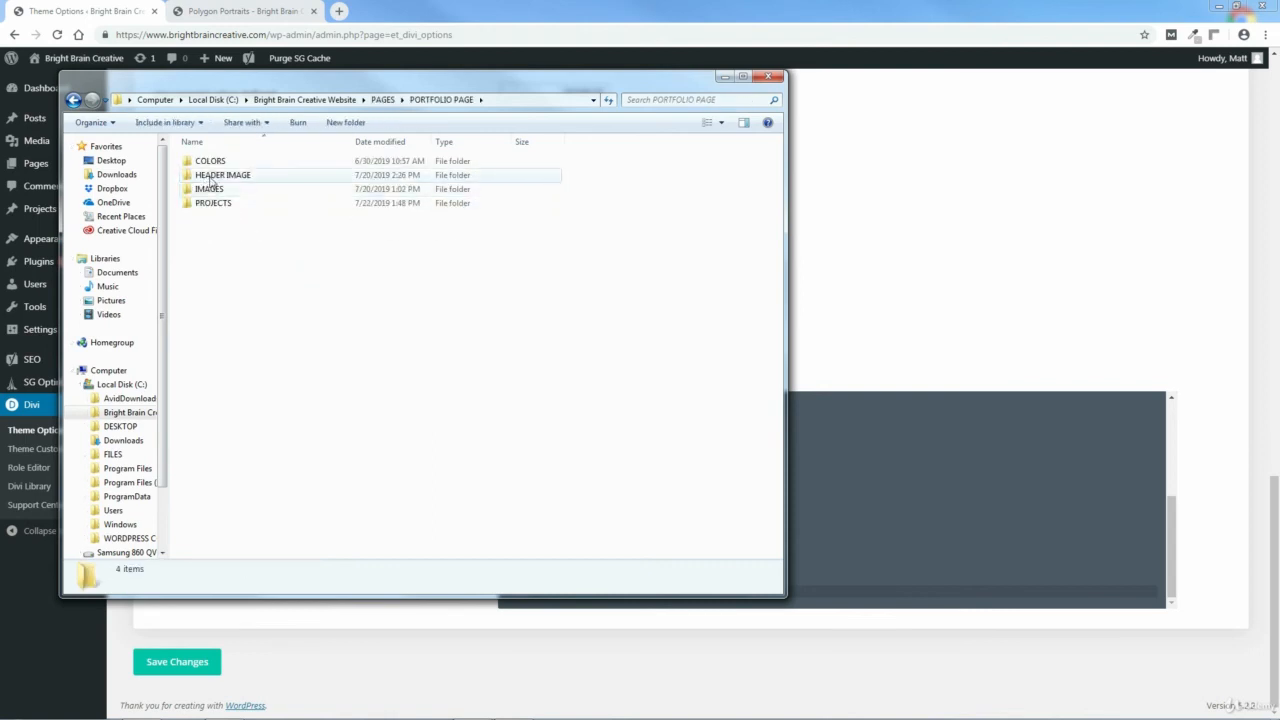
double_click(210, 190)
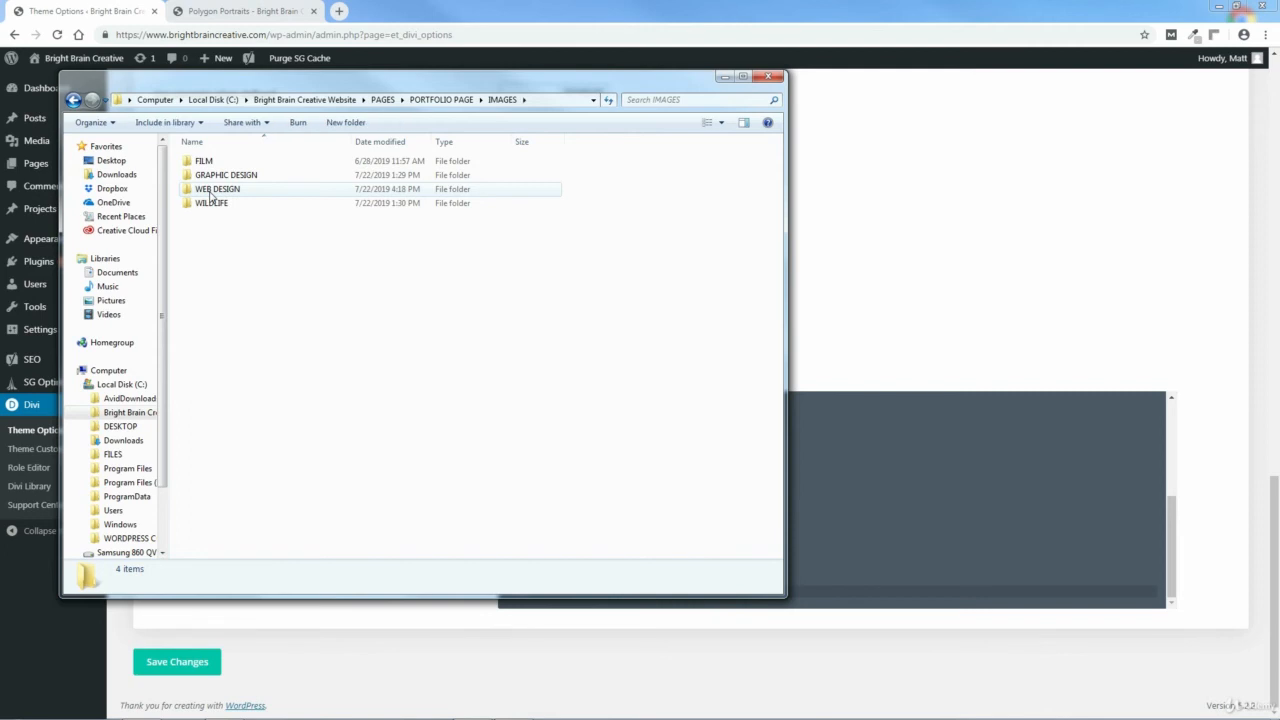
double_click(222, 192)
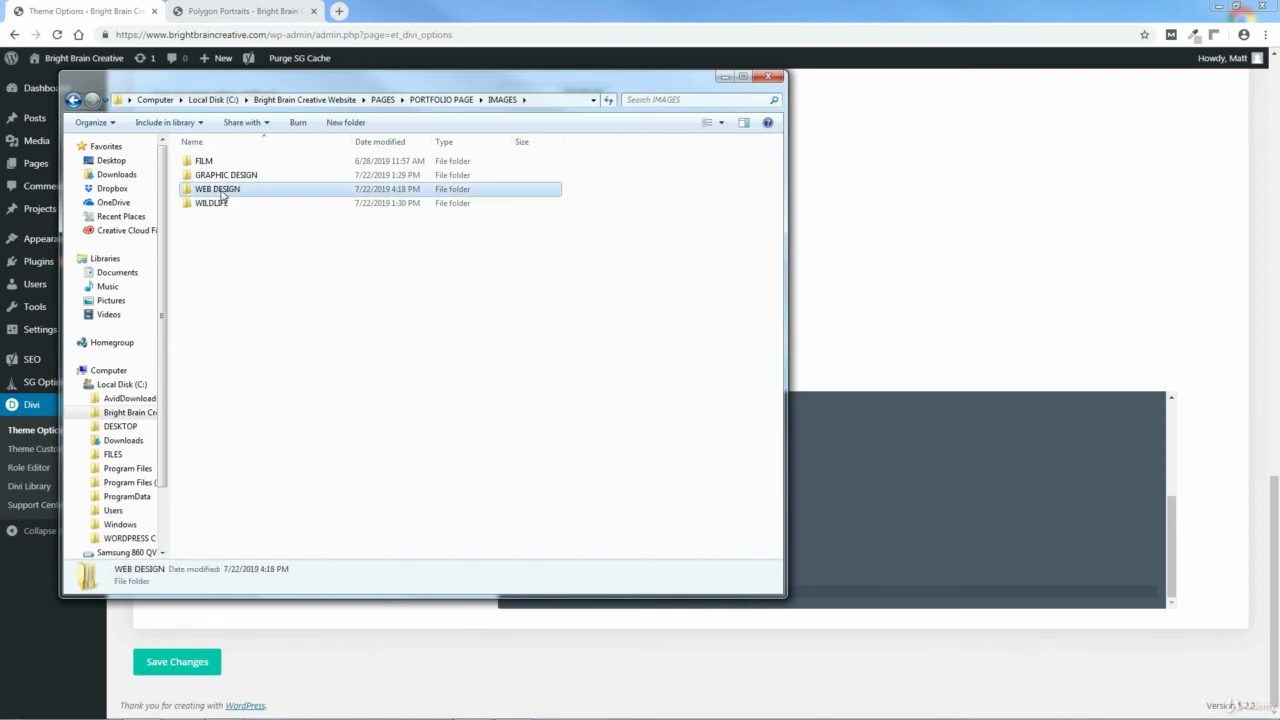
double_click(231, 146)
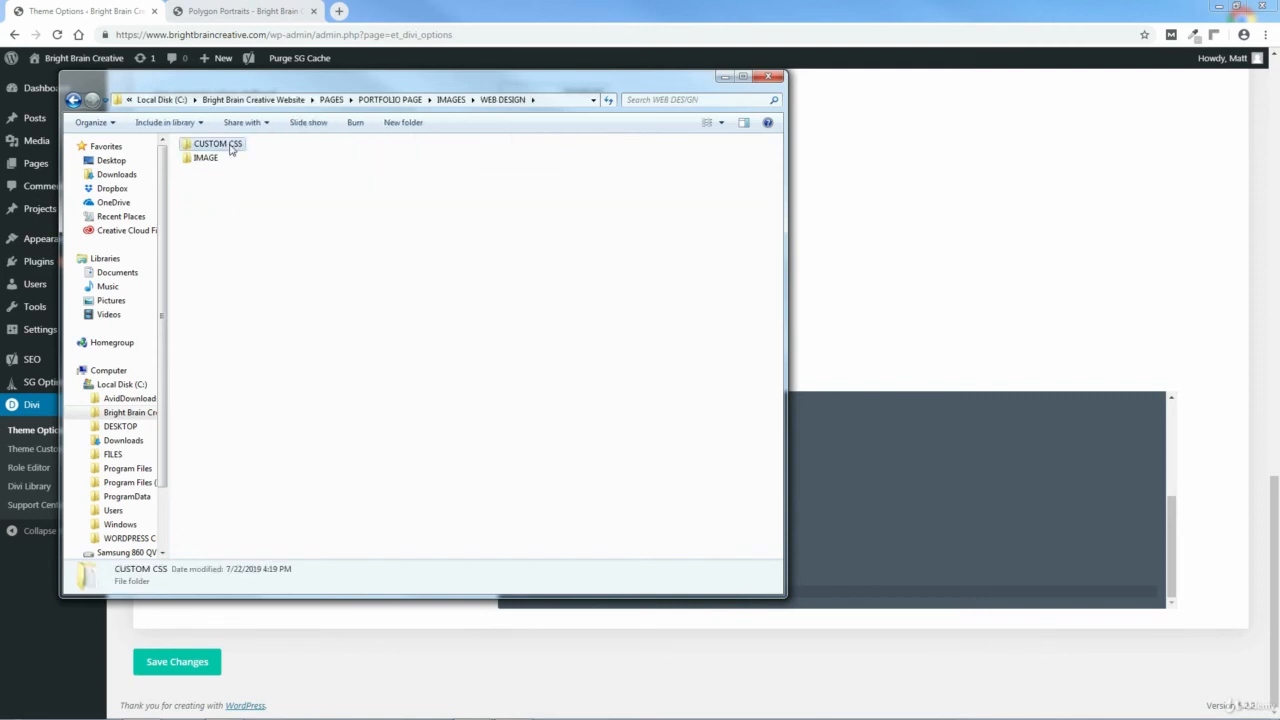
double_click(228, 162)
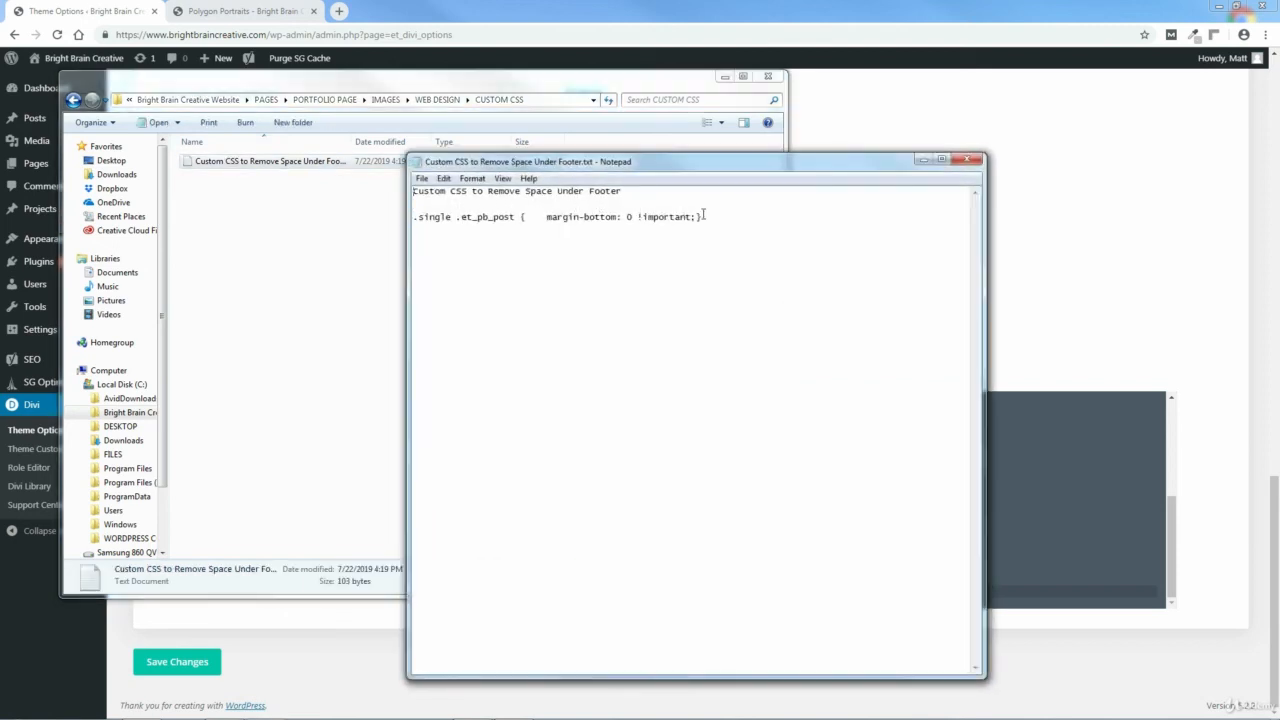
Copy the whole .single .et_pb_post rule from the text file, minimize Notepad and close the folder window
left_click_drag(709, 216, 418, 217)
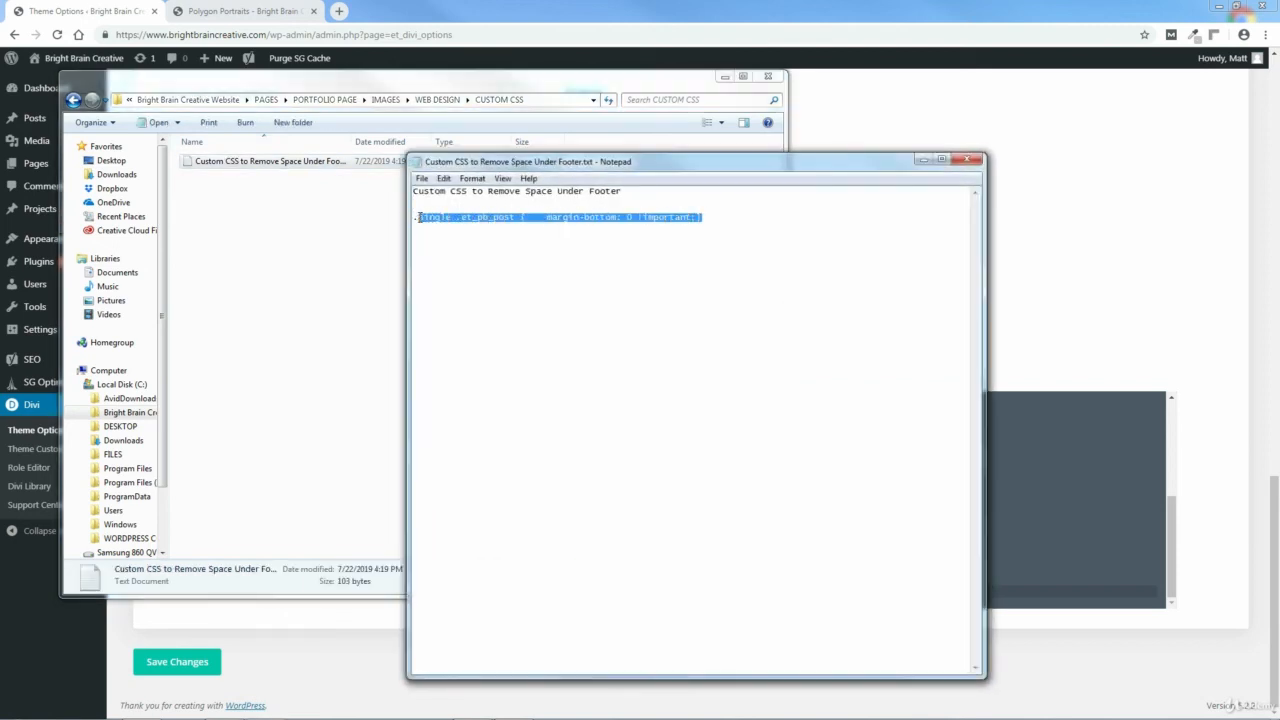
right_click(427, 221)
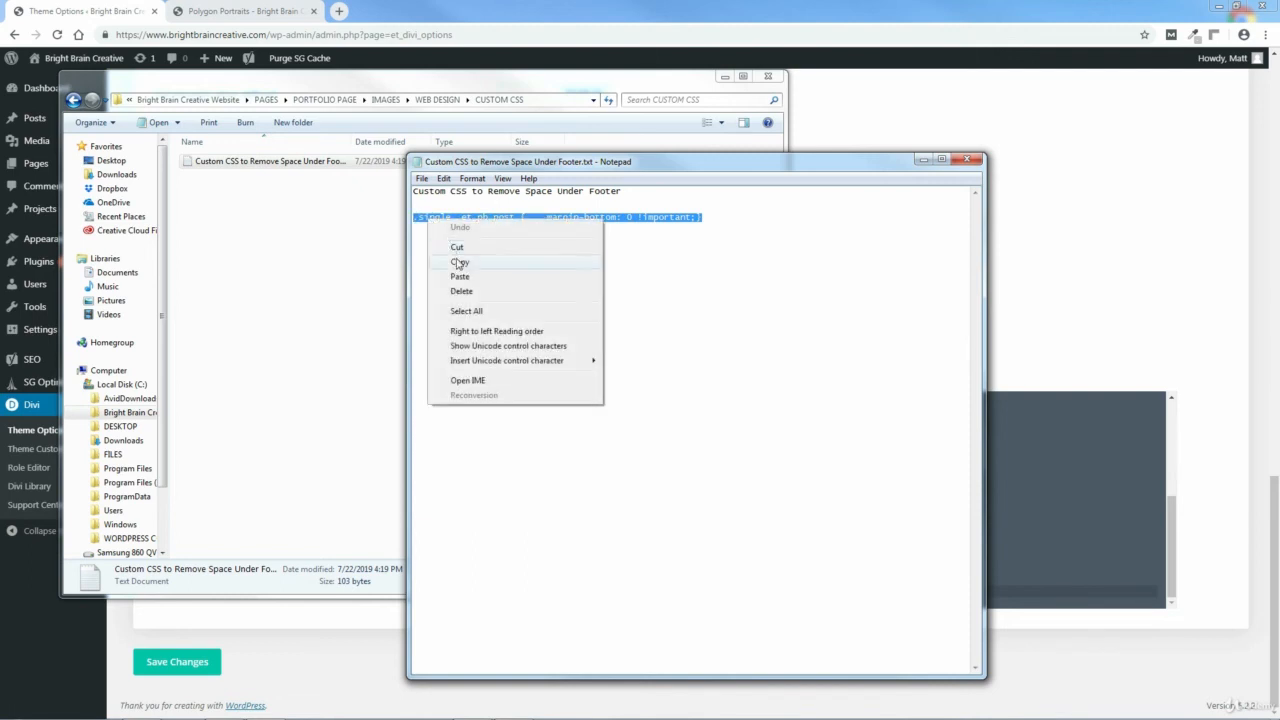
left_click(458, 264)
left_click(924, 160)
left_click(767, 76)
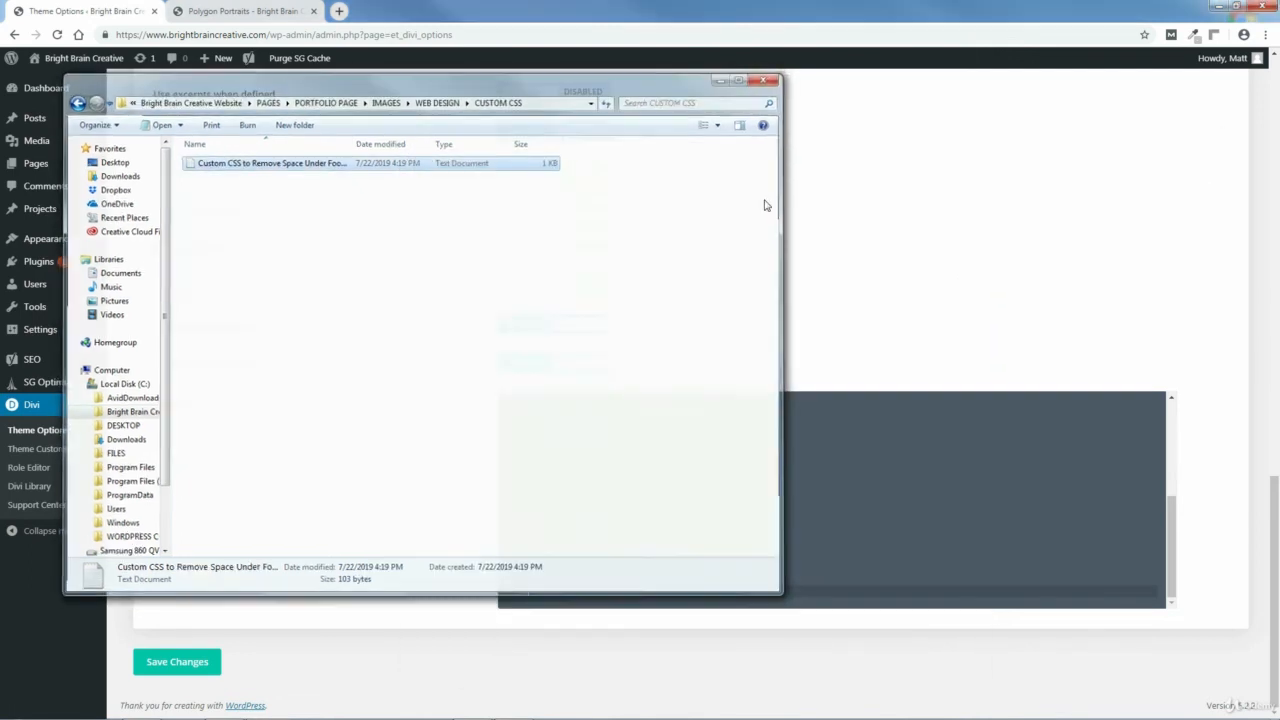
Paste the copied rule at the end of the Custom CSS, save the theme options and close their browser tab
right_click(558, 592)
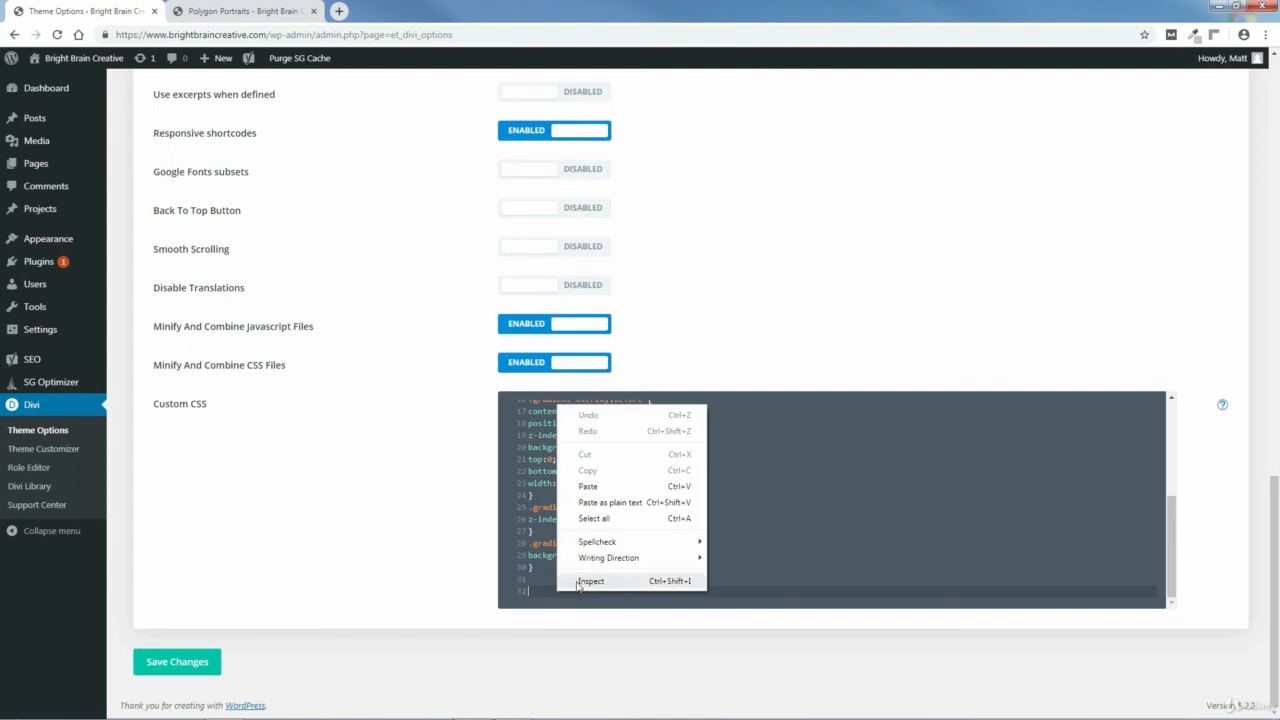
left_click(588, 487)
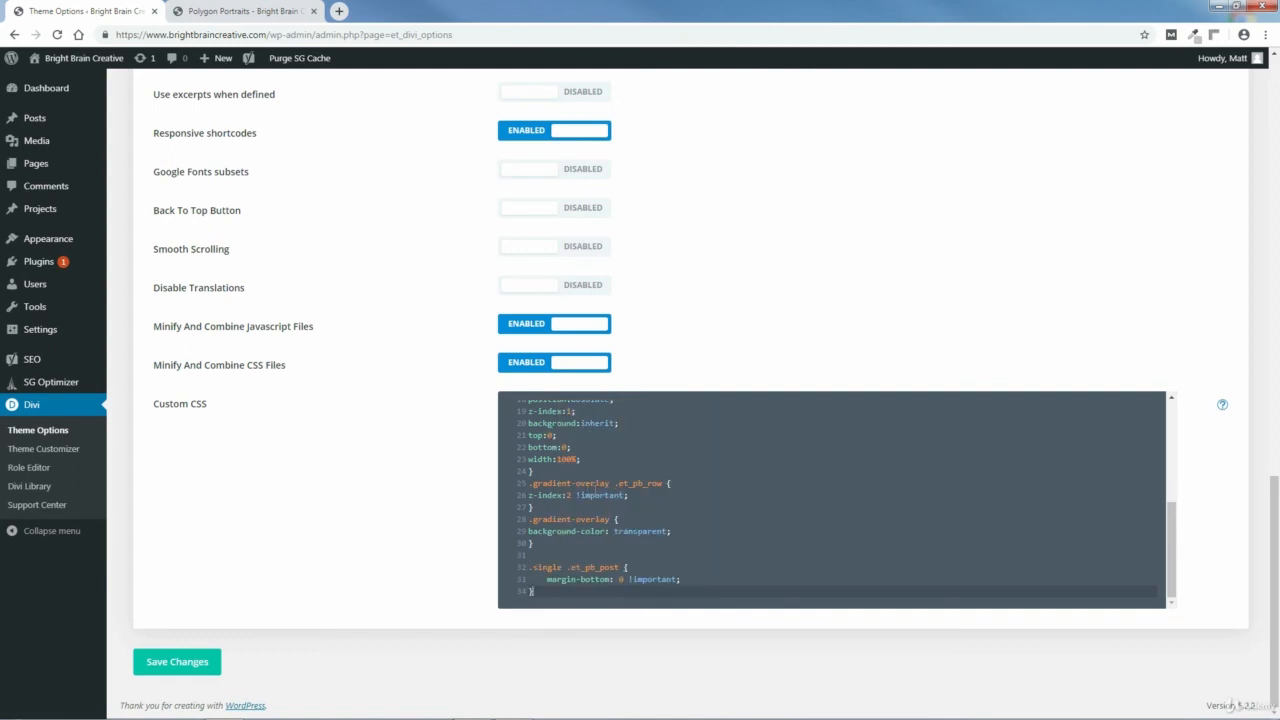
left_click(176, 664)
left_click(154, 11)
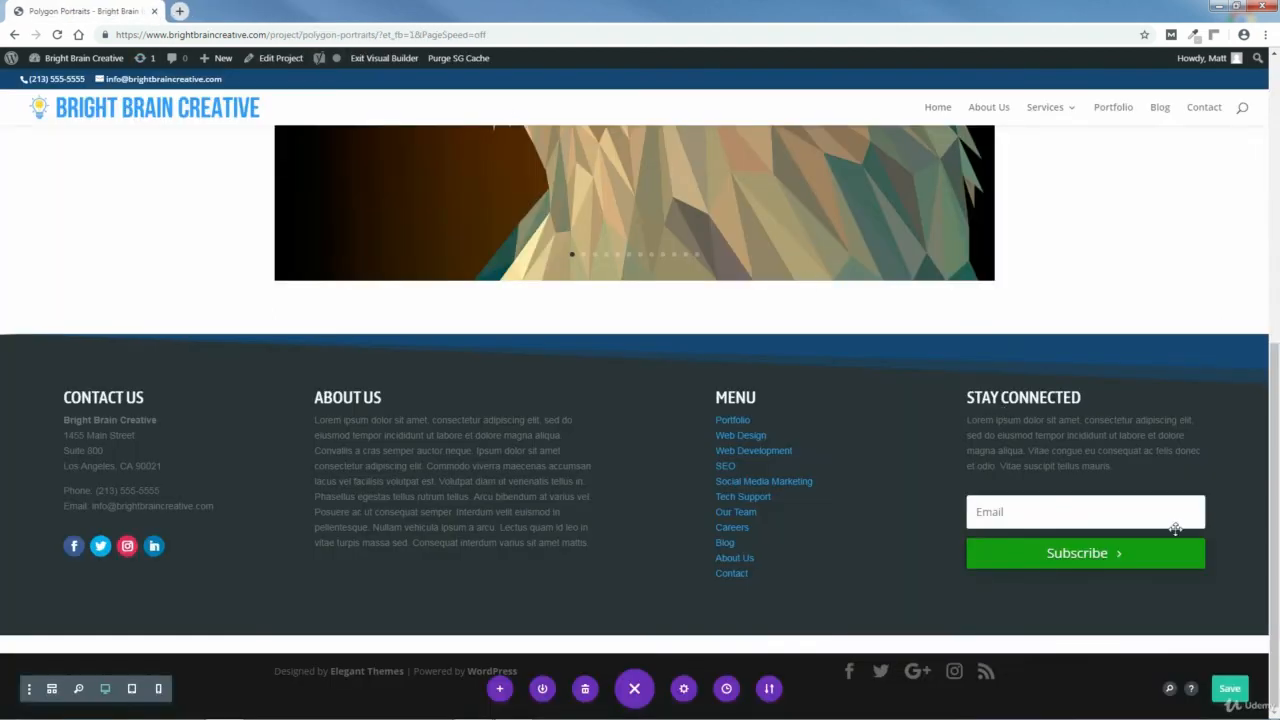
Save the Polygon Portraits page, exit the Visual Builder and check the space under the footer on the live page
left_click(1230, 690)
left_click(386, 60)
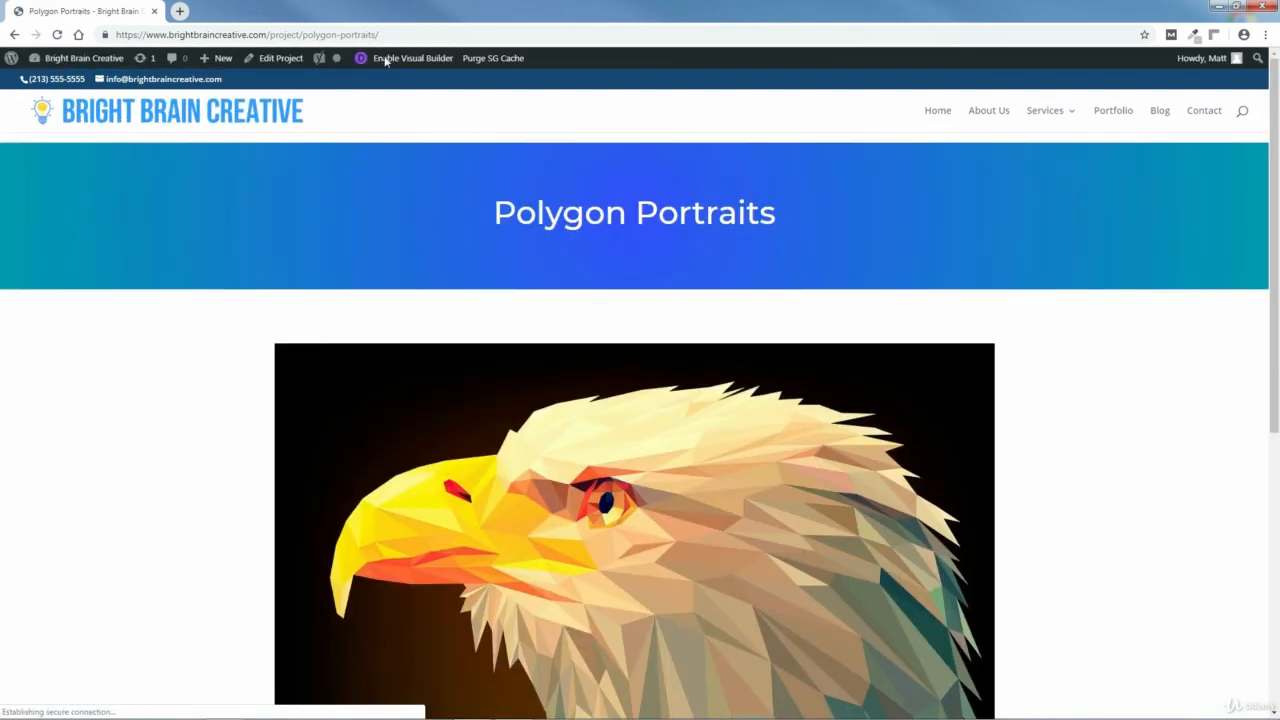
scroll(729, 168, "down", 8)
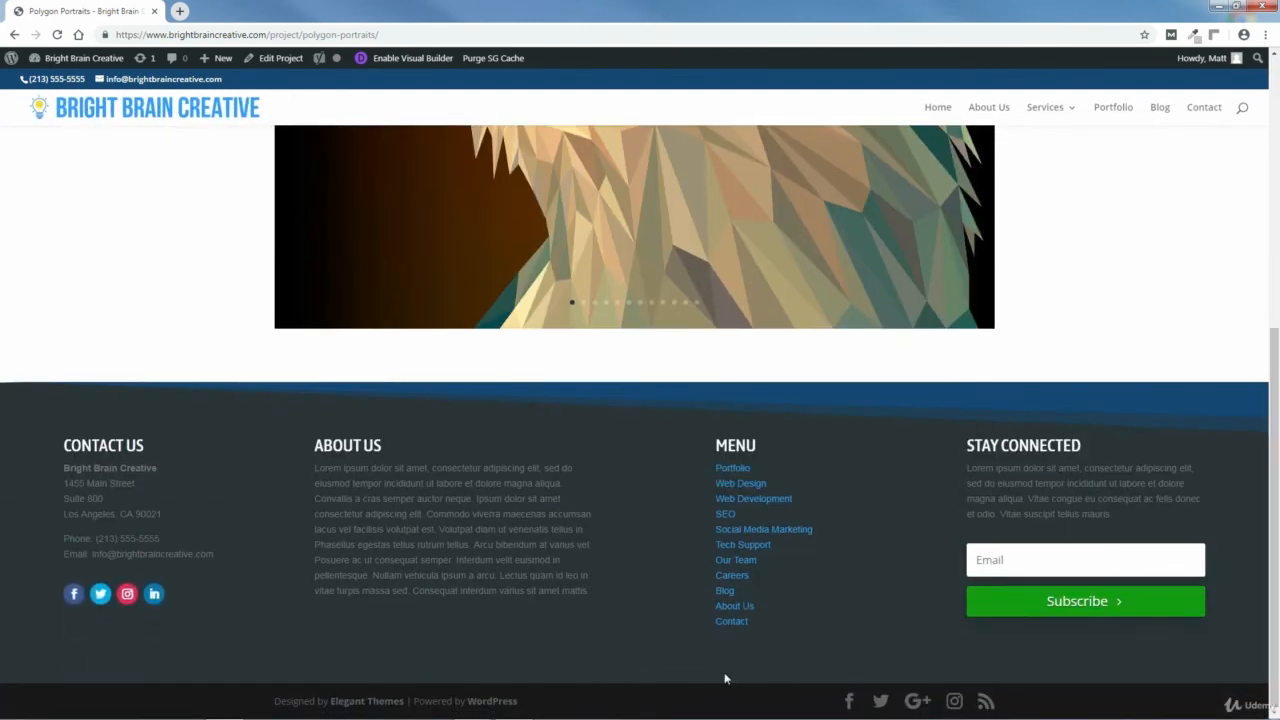
Reopen the page in the Visual Builder and save its layout to the library as "Gallery Page" in a new category "Portfolio Gallery"
left_click(406, 61)
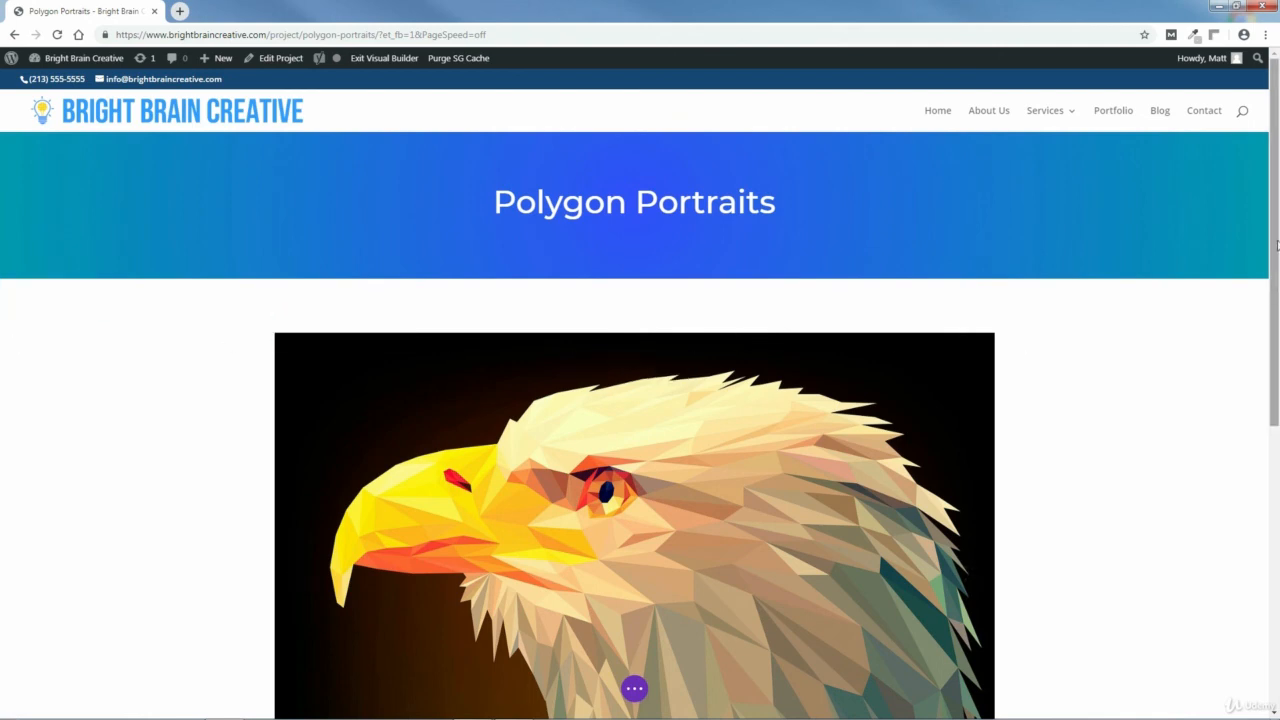
mouse_move(1276, 246)
left_mouse_down()
mouse_move(1277, 455)
mouse_move(1277, 236)
left_mouse_up()
left_click(637, 688)
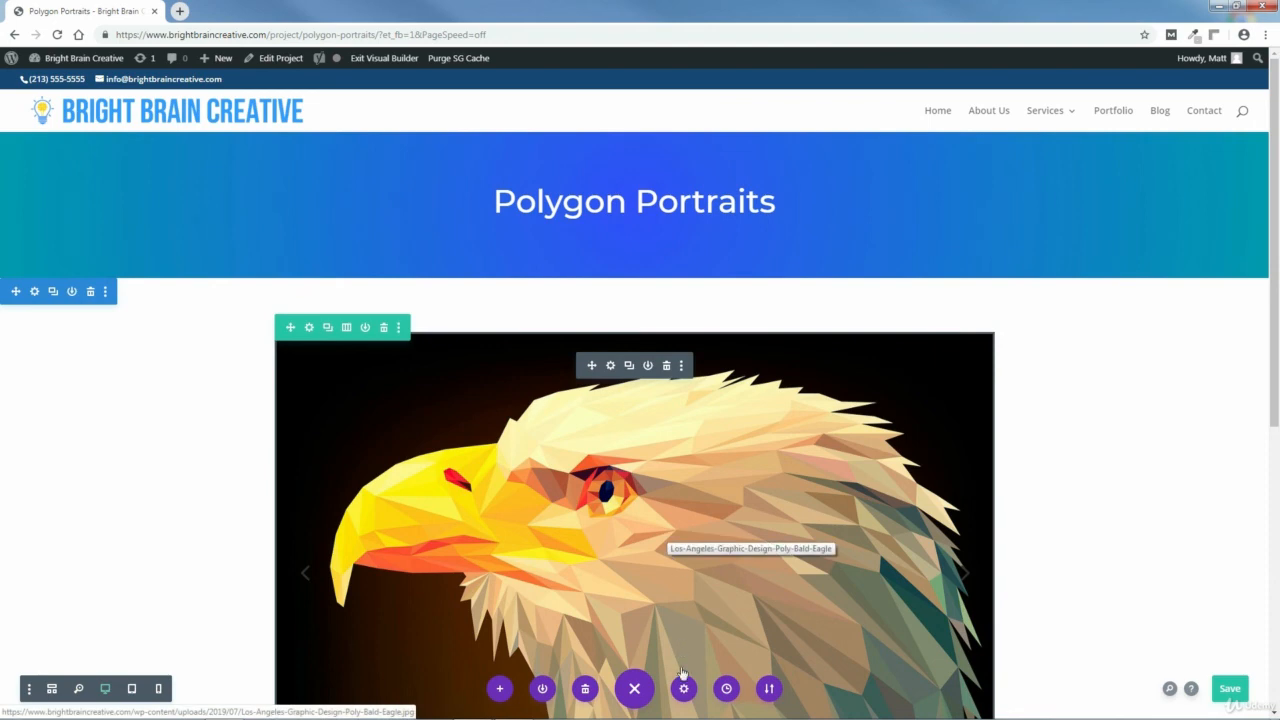
left_click(543, 692)
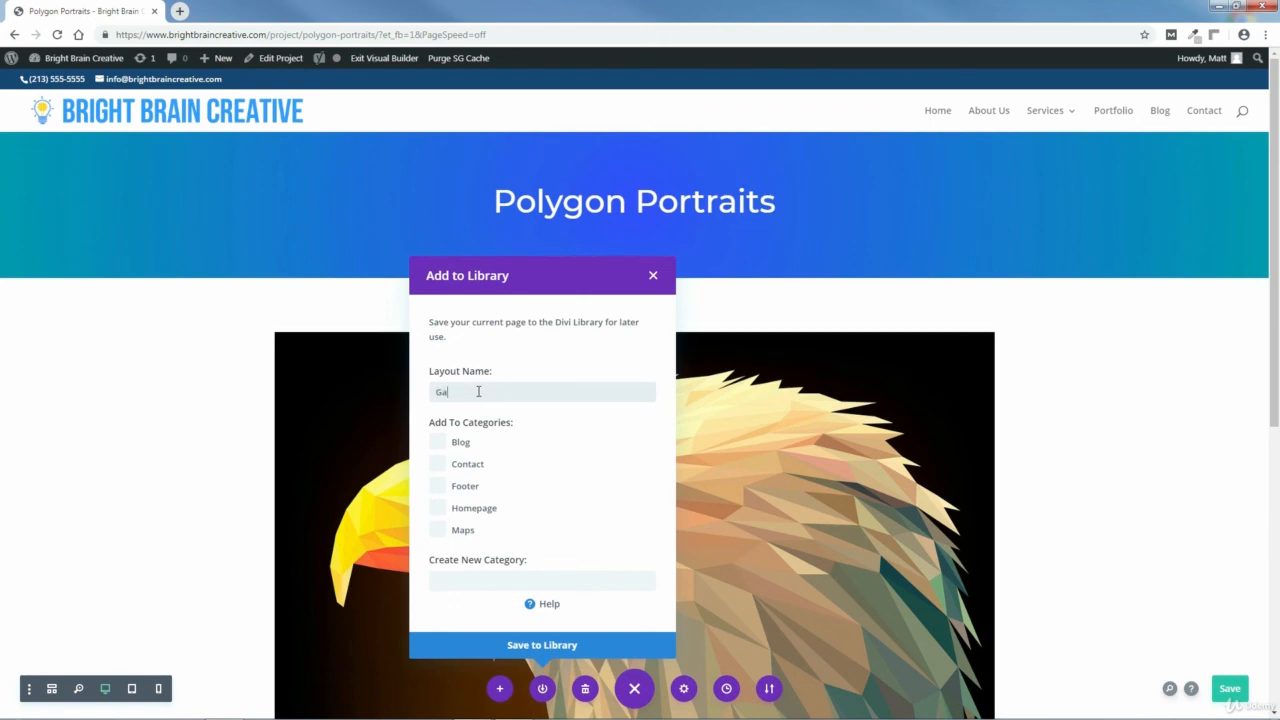
type("Gallery Page")
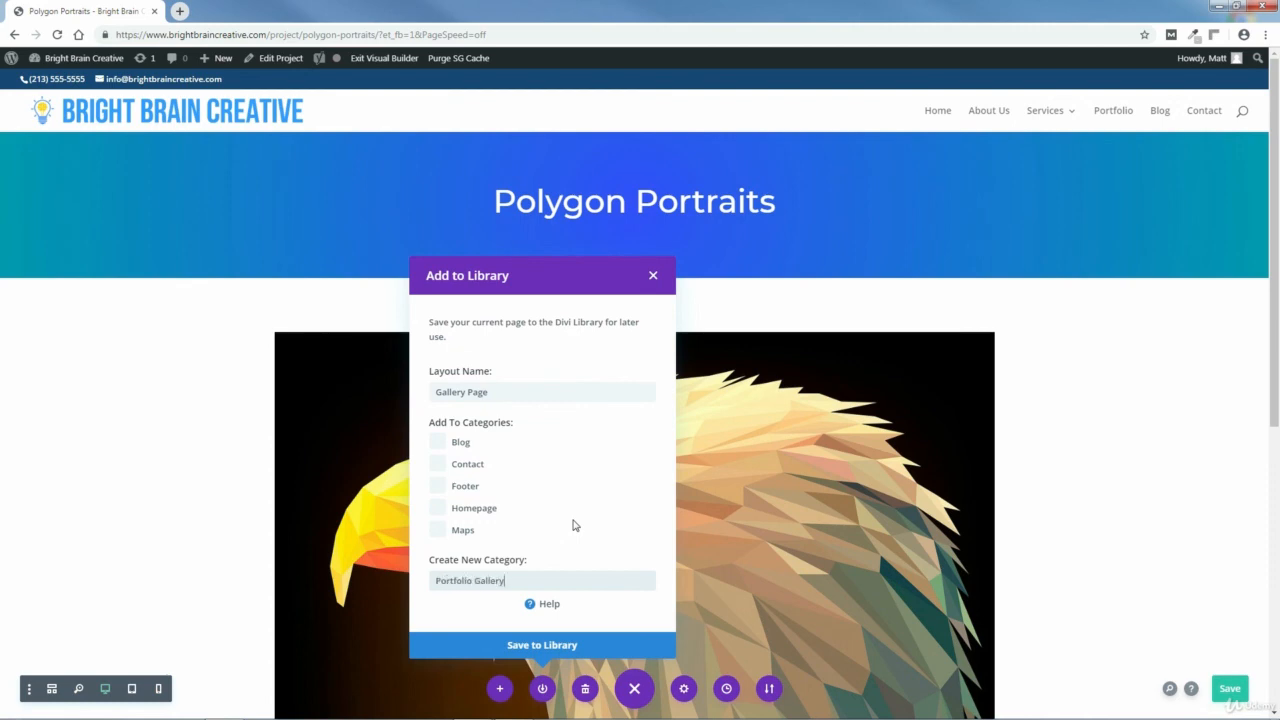
left_click(543, 645)
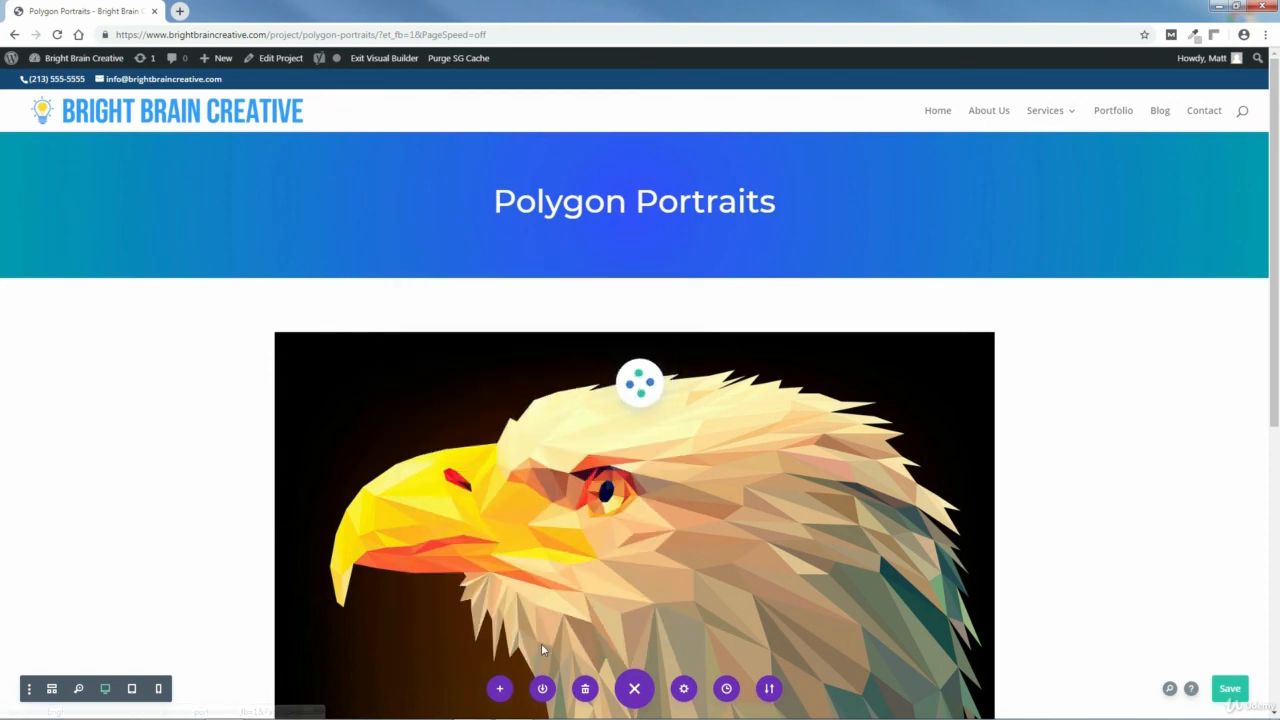